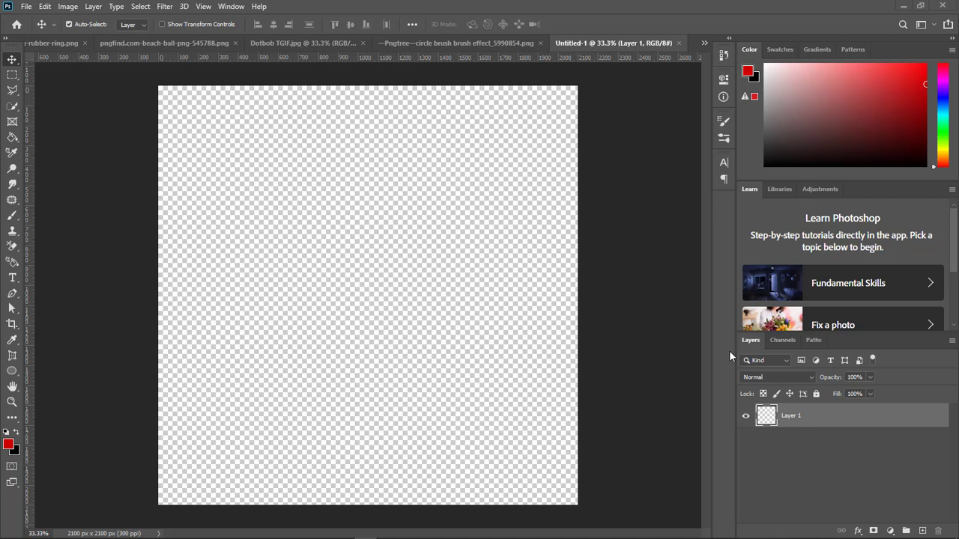
# Review the open source images, including the beach ball, the man with the rubber ring and the circle brush, and return to Untitled-1
pyautogui.click(132, 45)
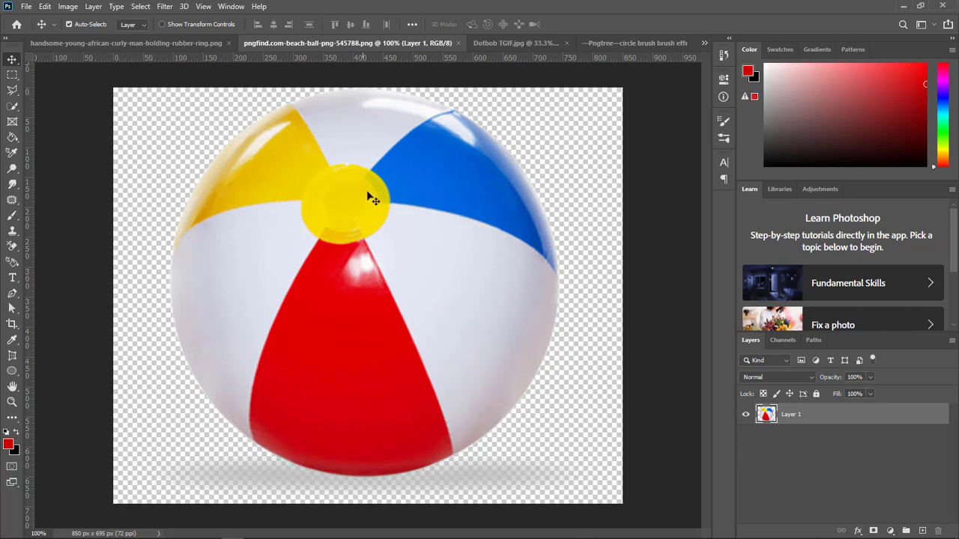
pyautogui.click(141, 42)
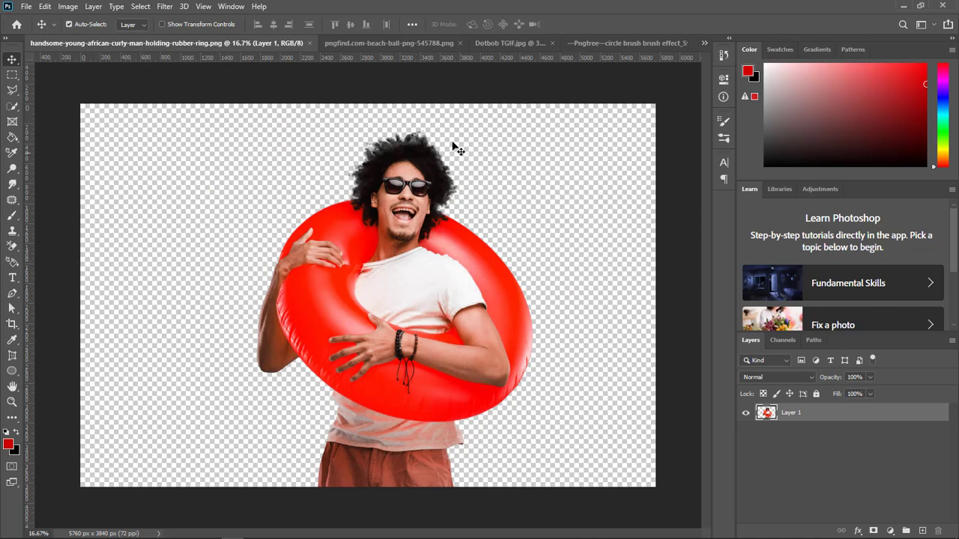
pyautogui.click(370, 42)
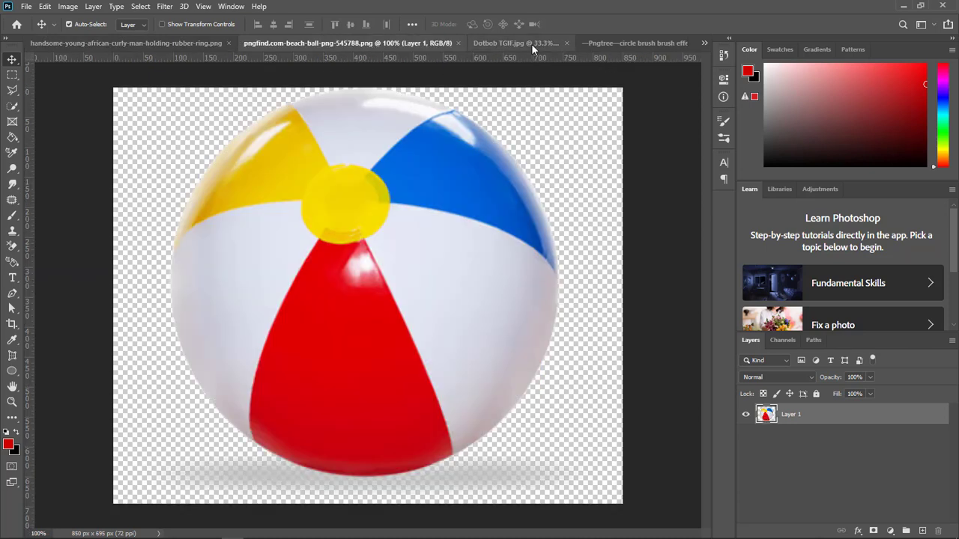
pyautogui.click(649, 43)
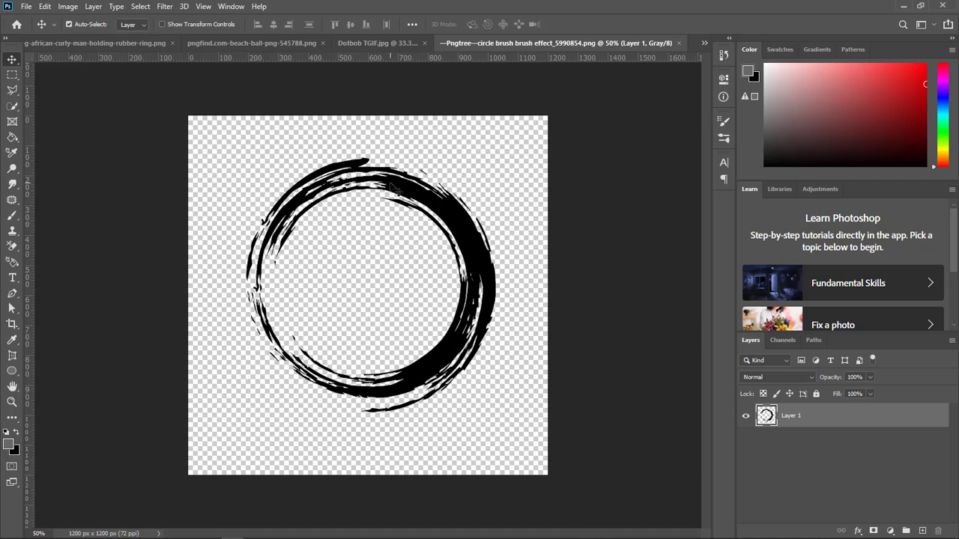
pyautogui.click(703, 44)
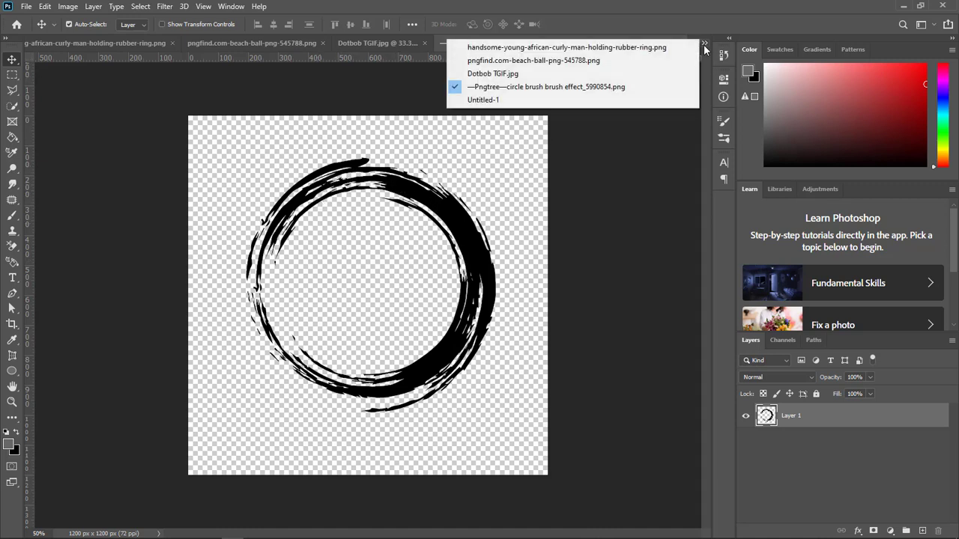
pyautogui.click(531, 101)
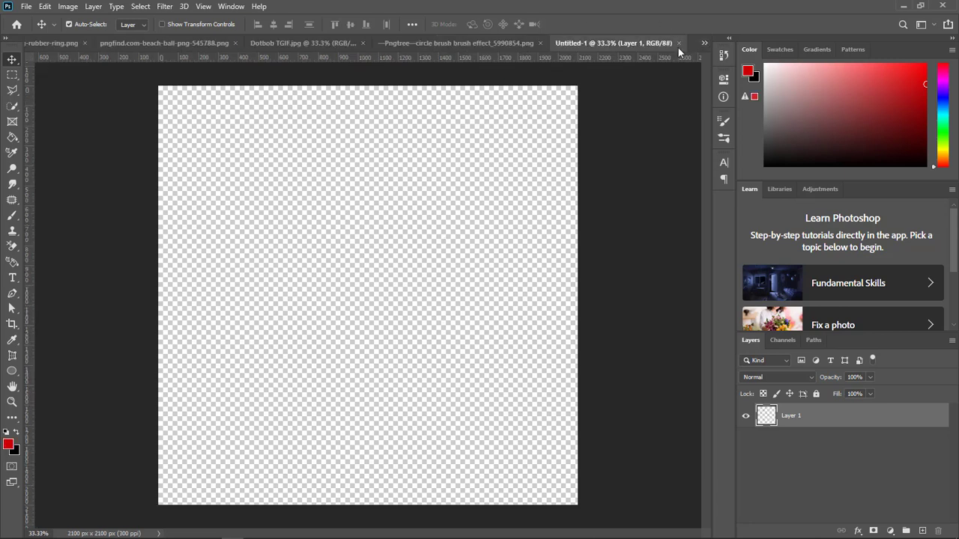
# Close the blank document and create a new 7 by 7 inch RGB document at 300 pixels/inch with a transparent background
pyautogui.click(679, 44)
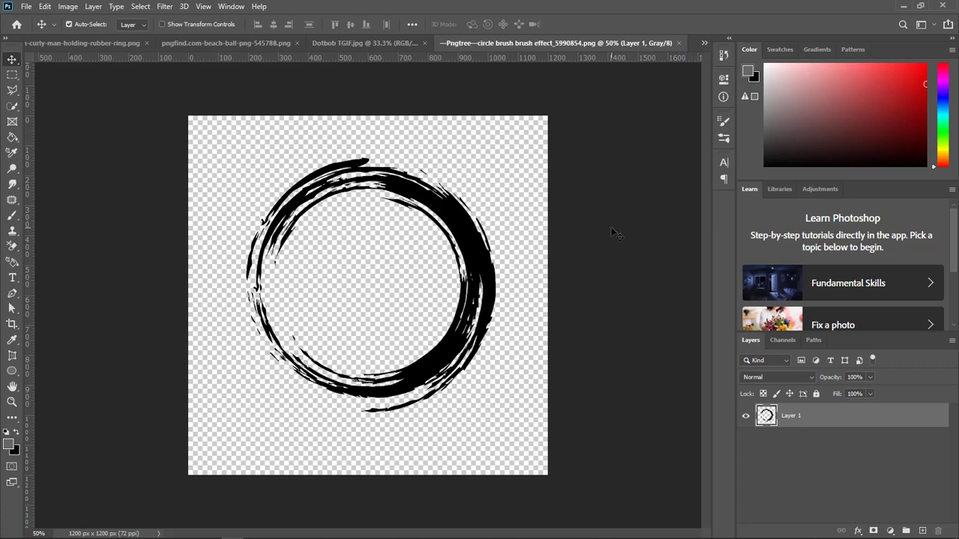
pyautogui.click(26, 6)
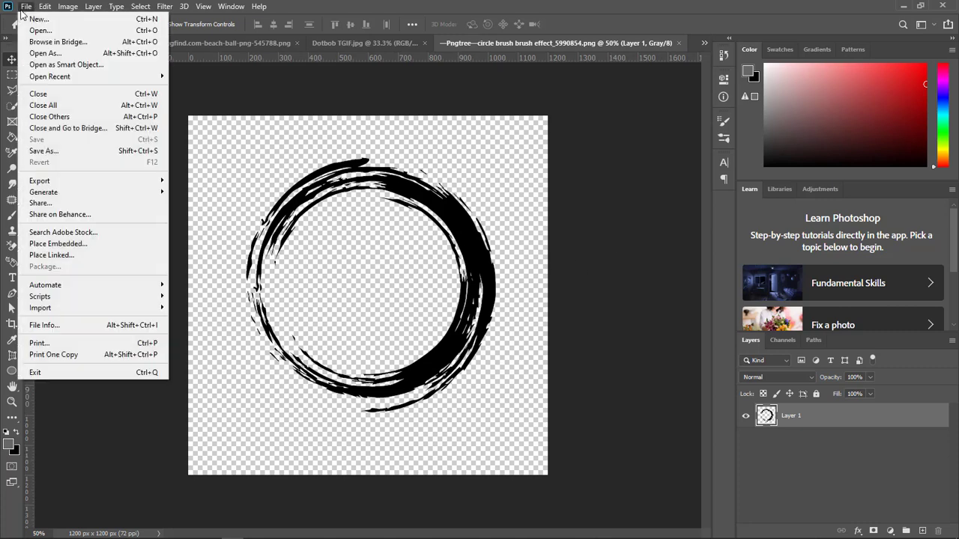
pyautogui.click(37, 20)
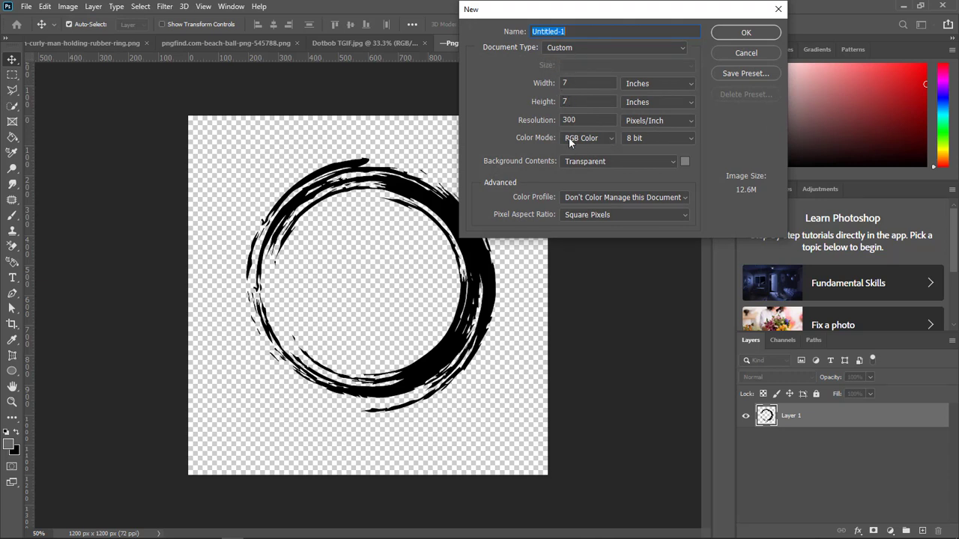
pyautogui.doubleClick(576, 84)
pyautogui.click(643, 83)
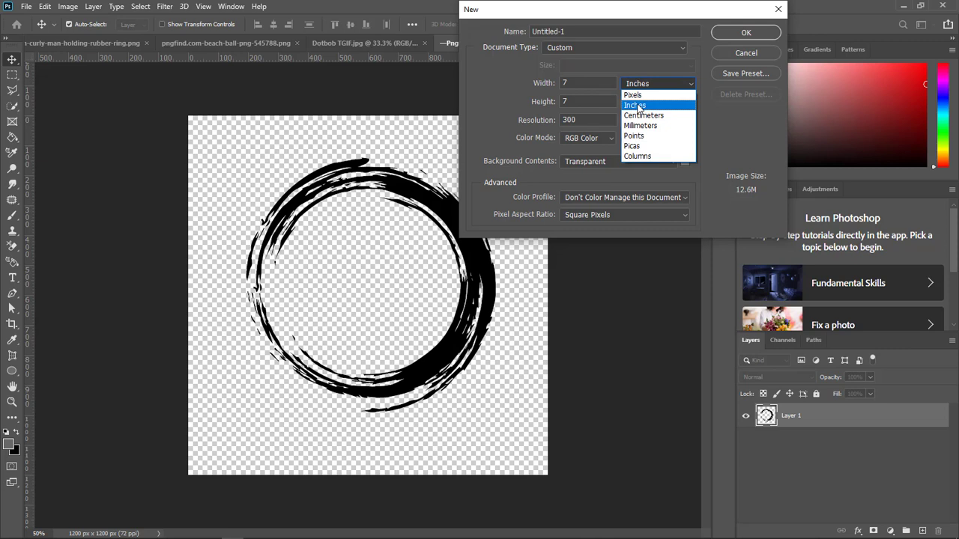
pyautogui.click(636, 106)
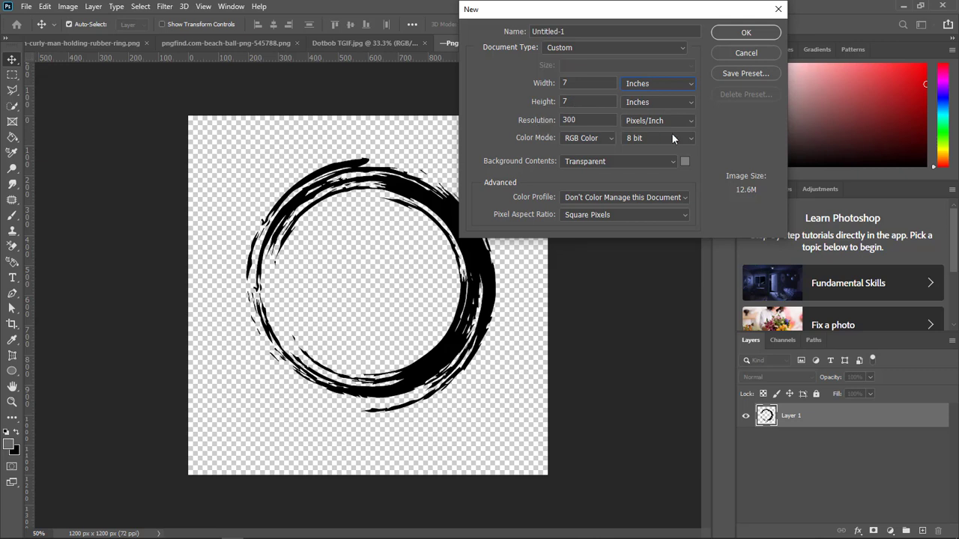
pyautogui.click(603, 139)
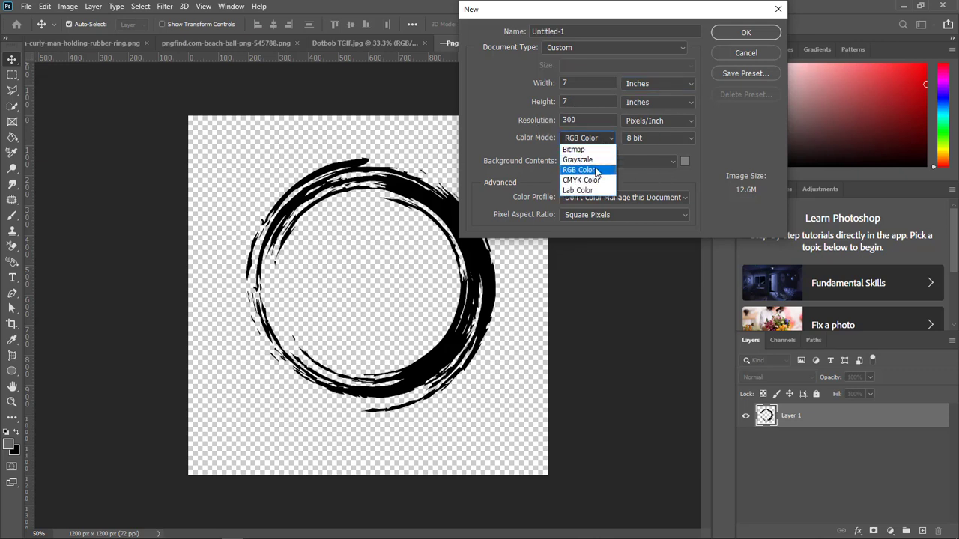
pyautogui.click(595, 170)
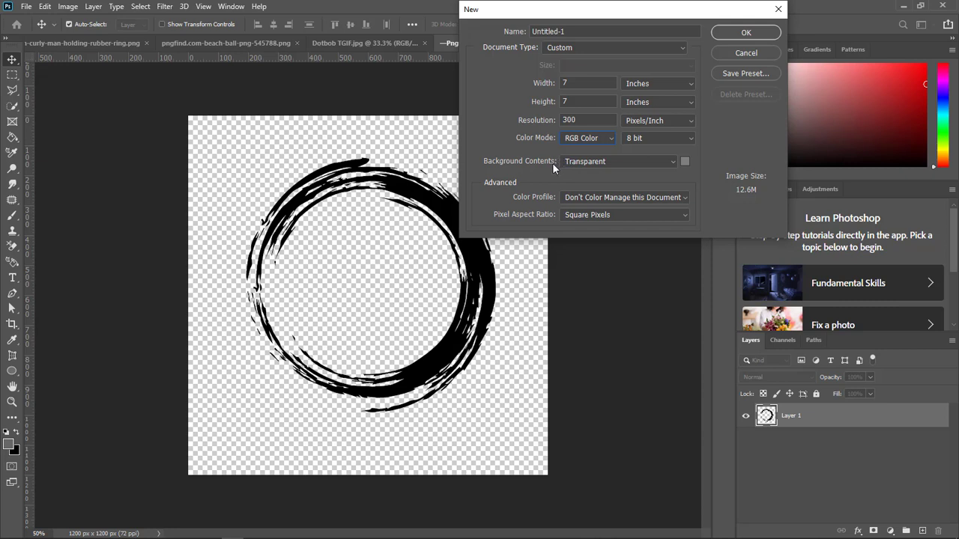
pyautogui.click(571, 140)
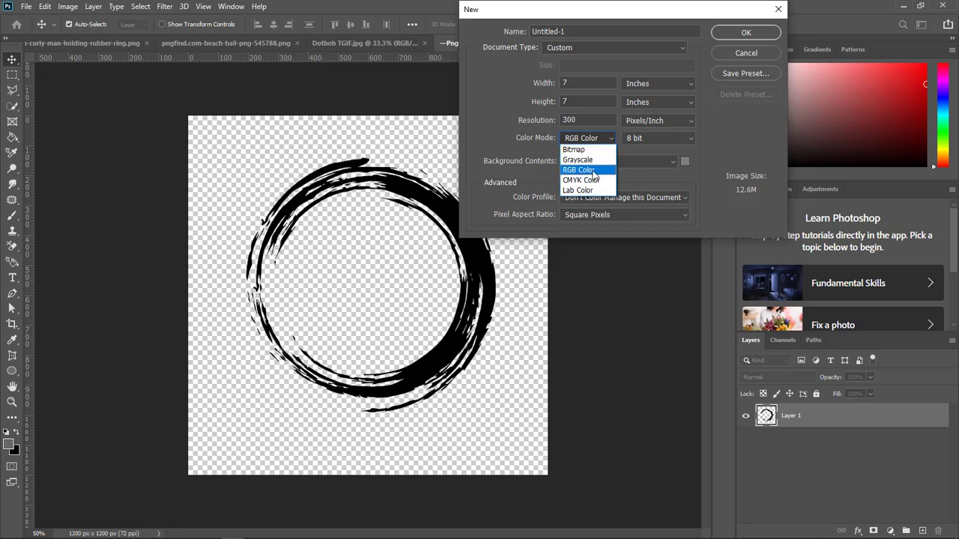
pyautogui.click(592, 170)
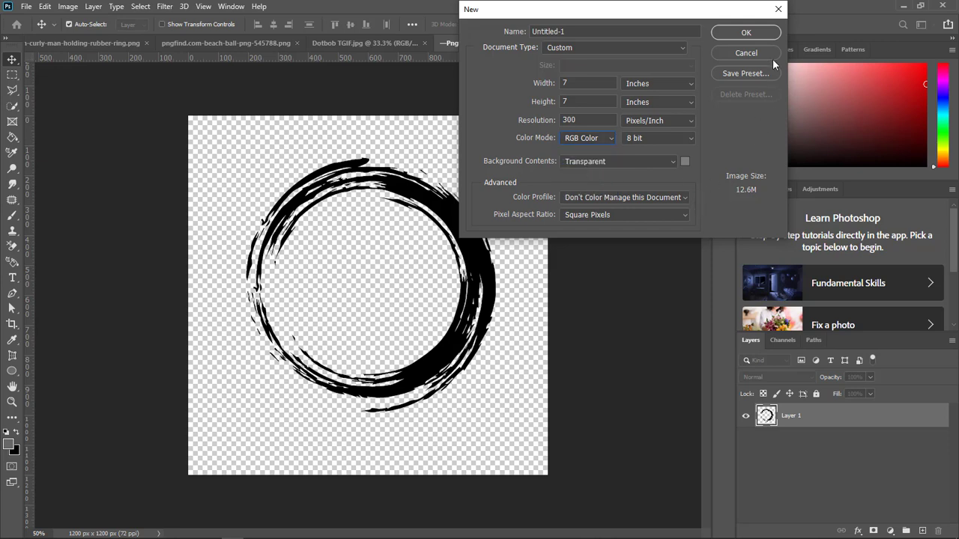
pyautogui.click(745, 33)
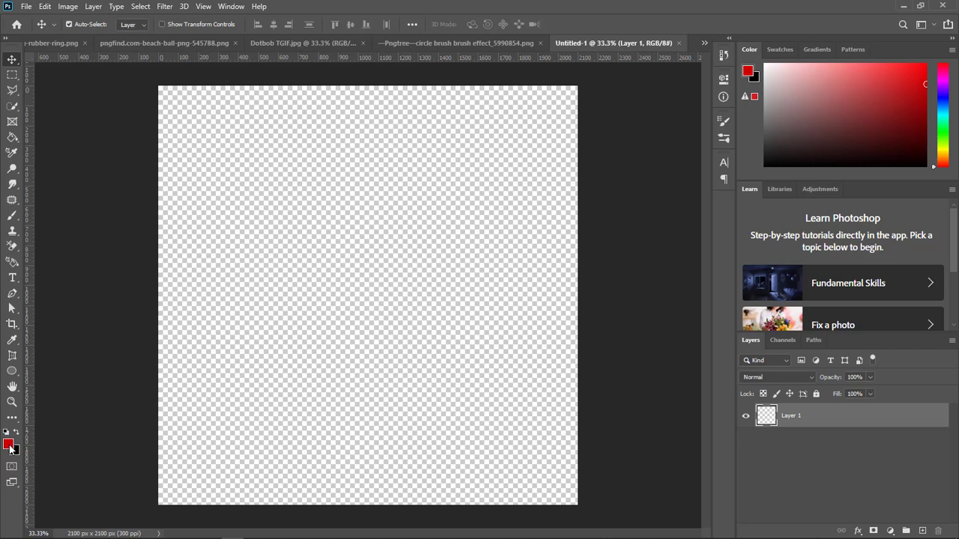
# Set the foreground color to hex cc0001 and swap it with the background color
pyautogui.click(9, 444)
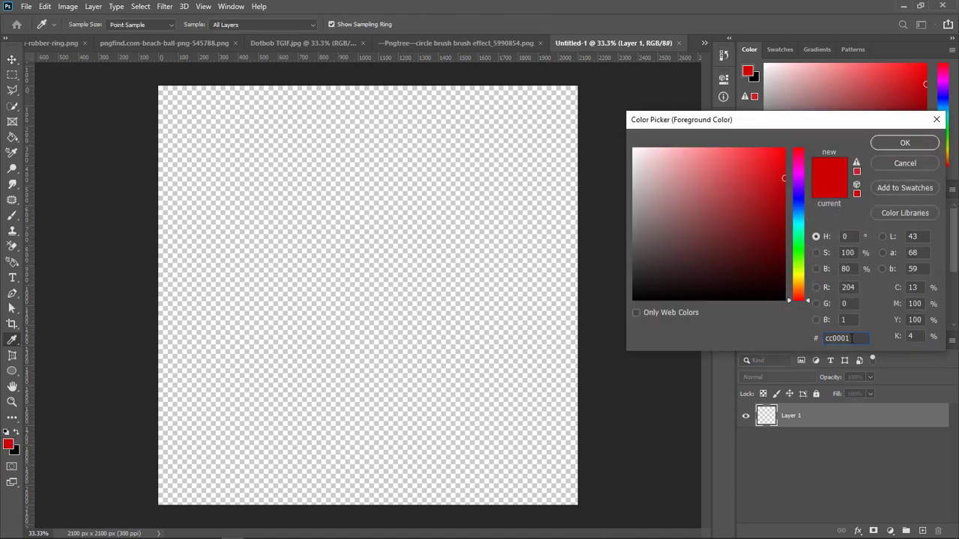
pyautogui.moveTo(860, 338); pyautogui.dragTo(785, 346)
pyautogui.click(856, 339)
pyautogui.moveTo(855, 341); pyautogui.dragTo(785, 343)
pyautogui.click(858, 339)
pyautogui.click(921, 143)
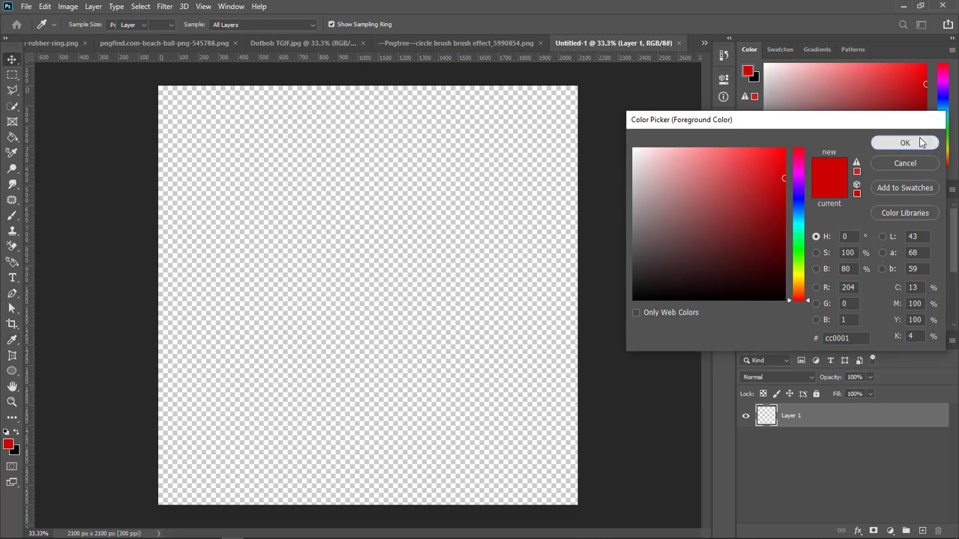
pyautogui.click(9, 445)
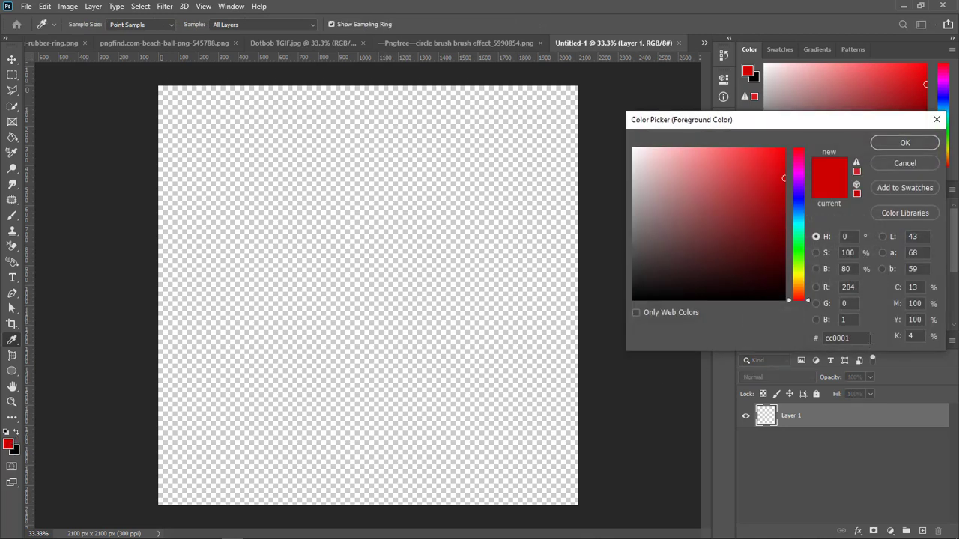
pyautogui.moveTo(854, 339); pyautogui.dragTo(803, 352)
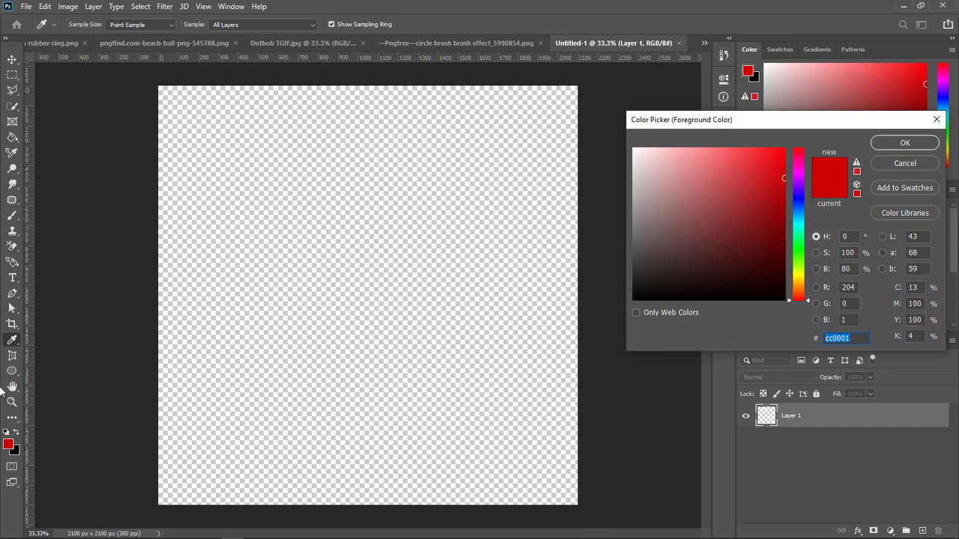
pyautogui.click(905, 143)
pyautogui.press('v')
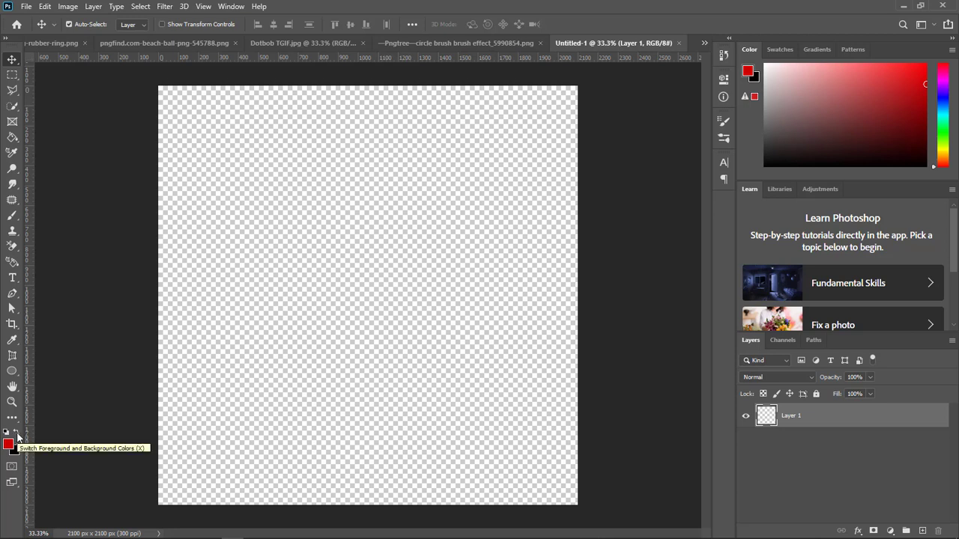
pyautogui.click(17, 435)
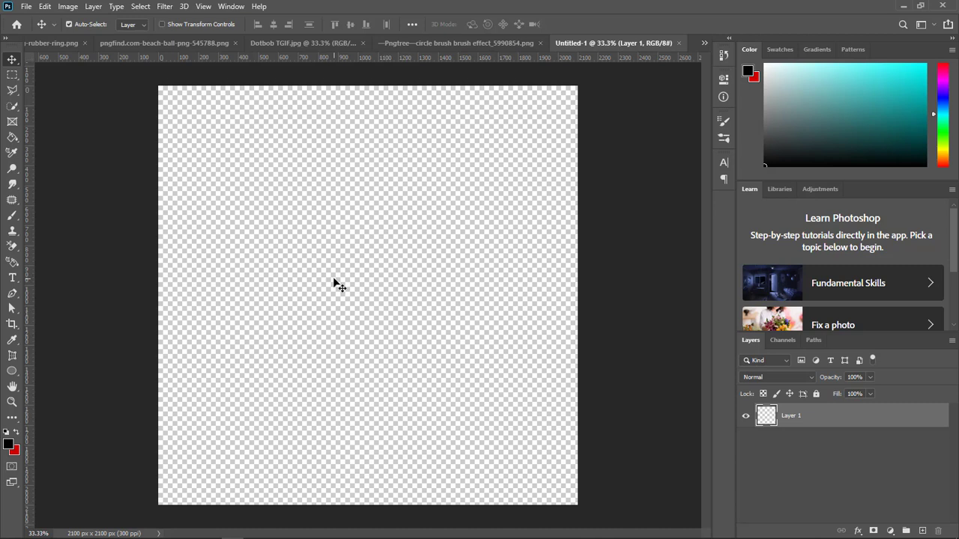
# Try filling Layer 1 directly with the red background color, and remove that fill again
pyautogui.press('ctrl')
pyautogui.hotkey('ctrl', 'BackSpace')
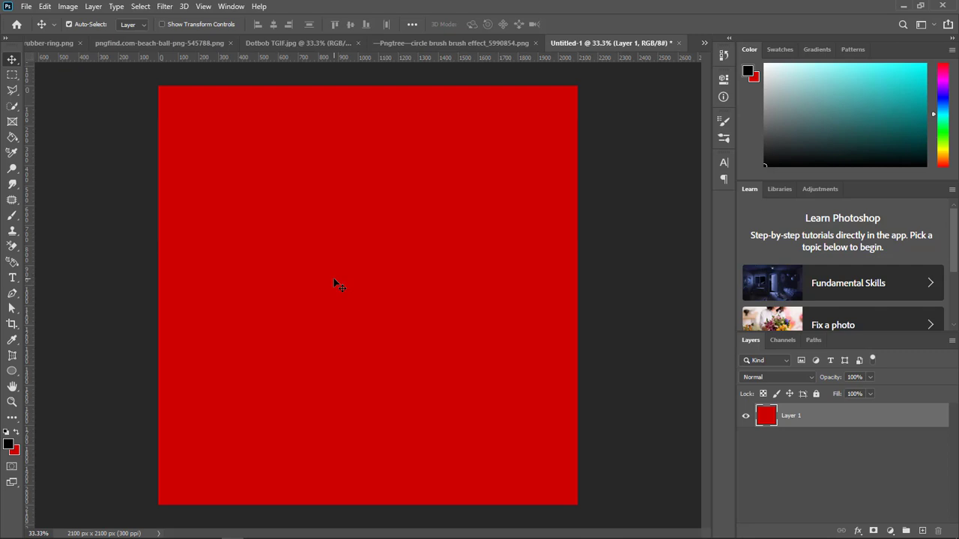
pyautogui.hotkey('ctrl', 'a')
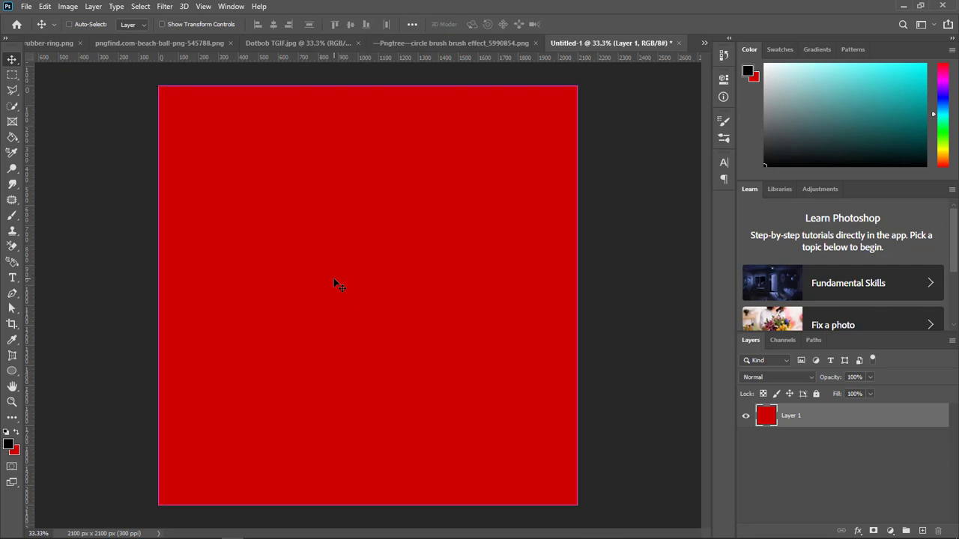
pyautogui.press('Delete')
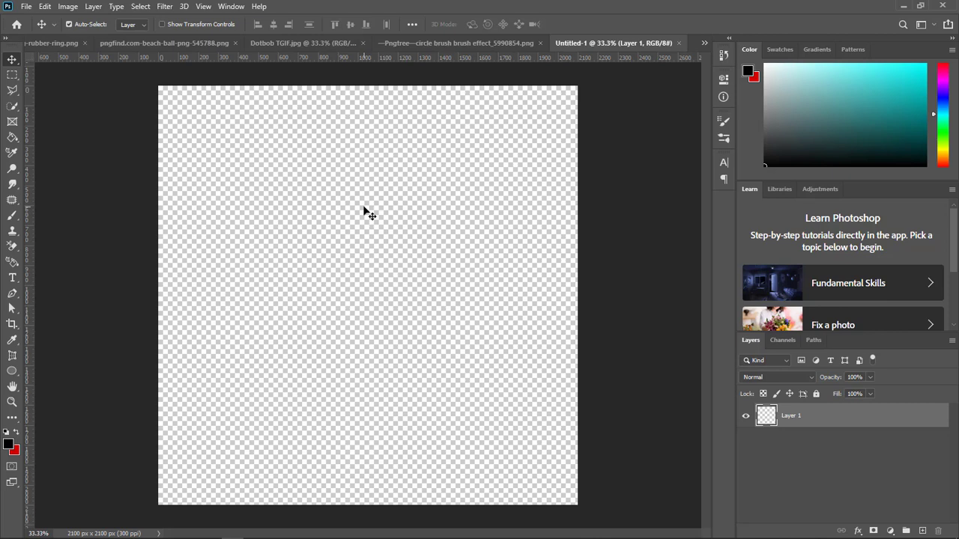
# Fill Layer 1 with Background Color using the Fill command in Normal mode at 100% opacity
pyautogui.hotkey('shift', 'F5')
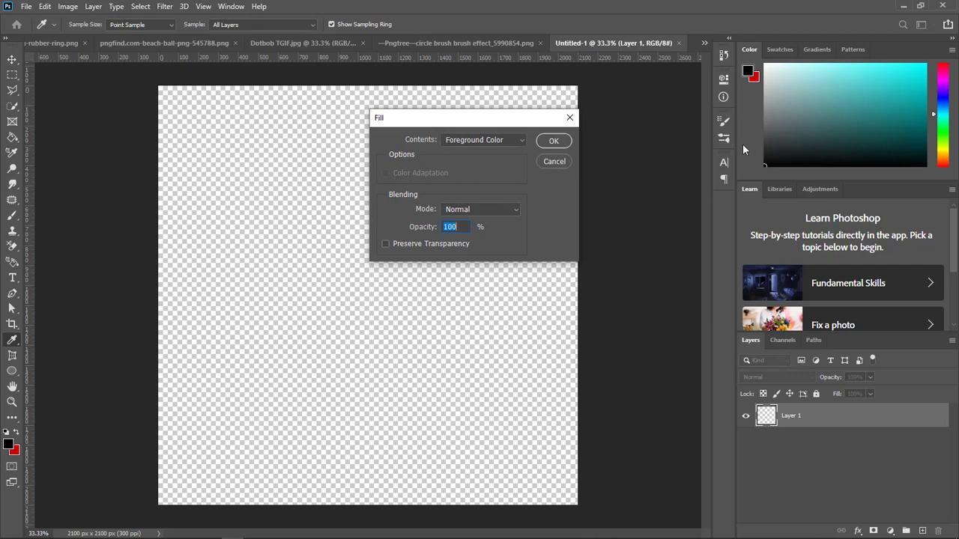
pyautogui.click(515, 142)
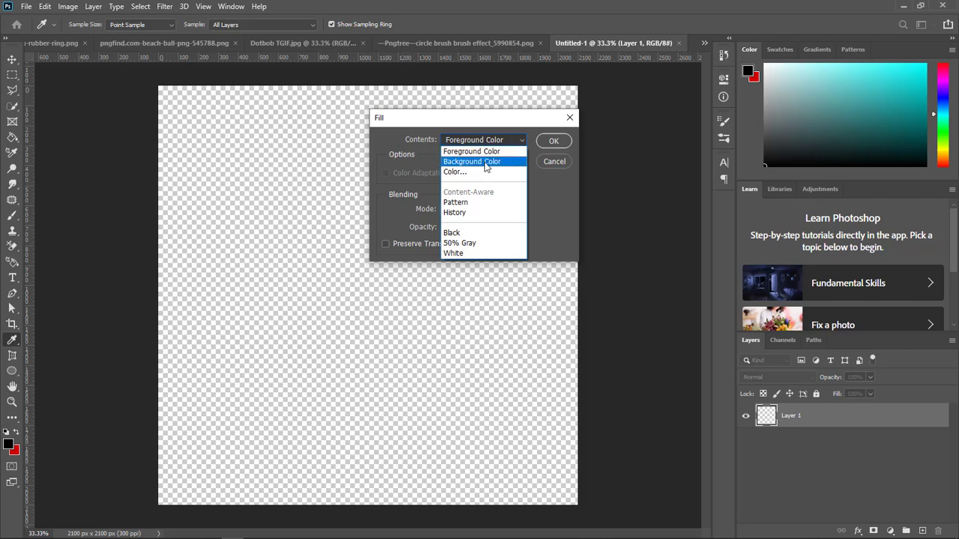
pyautogui.click(484, 161)
pyautogui.click(555, 141)
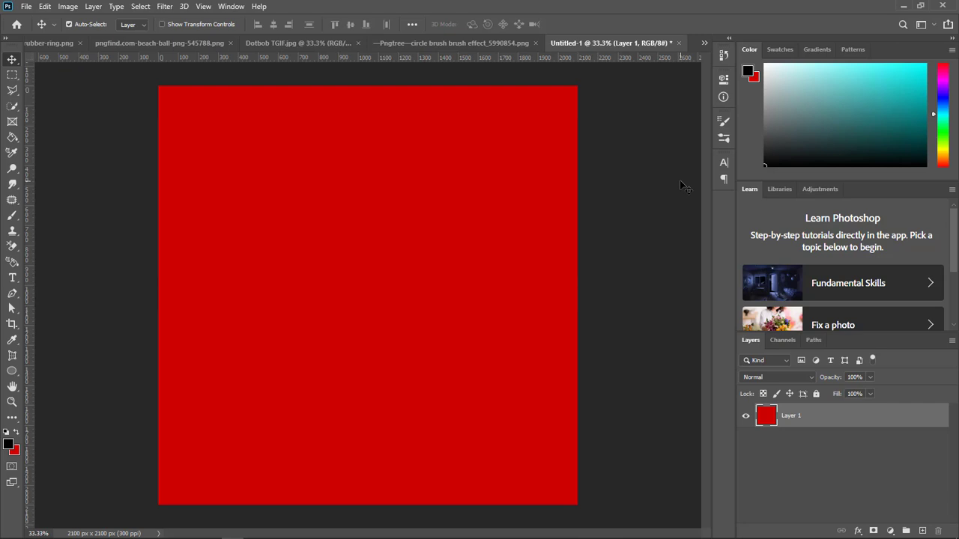
# Try to carry the layer of the man with the rubber ring into another open document, and return to Untitled-1
pyautogui.click(49, 43)
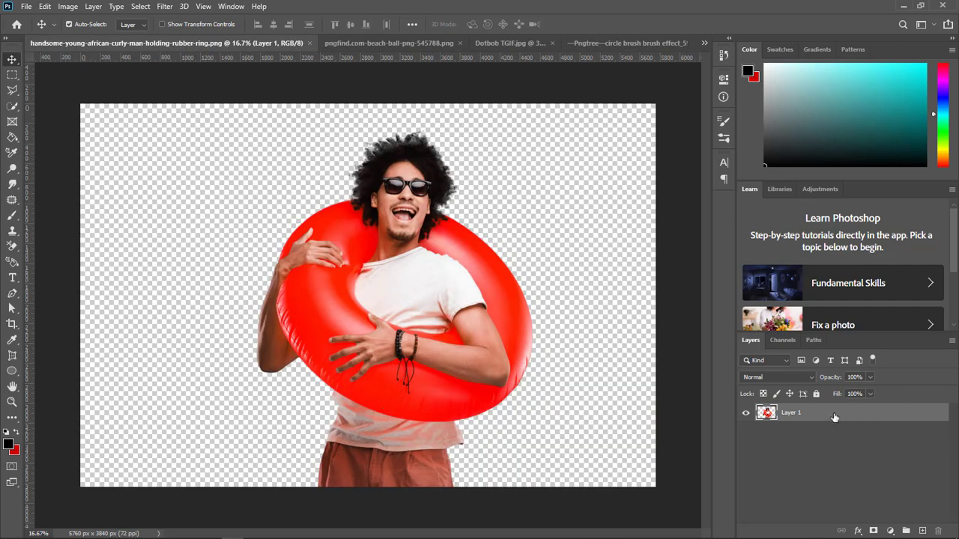
pyautogui.moveTo(834, 418)
pyautogui.mouseDown()
pyautogui.moveTo(640, 209)
pyautogui.moveTo(685, 63)
pyautogui.moveTo(709, 45)
pyautogui.moveTo(642, 41)
pyautogui.moveTo(719, 44)
pyautogui.moveTo(693, 43)
pyautogui.moveTo(636, 139)
pyautogui.moveTo(696, 38)
pyautogui.moveTo(711, 237)
pyautogui.moveTo(686, 44)
pyautogui.moveTo(708, 43)
pyautogui.moveTo(371, 46)
pyautogui.moveTo(513, 43)
pyautogui.moveTo(478, 177)
pyautogui.moveTo(529, 109)
pyautogui.mouseUp()
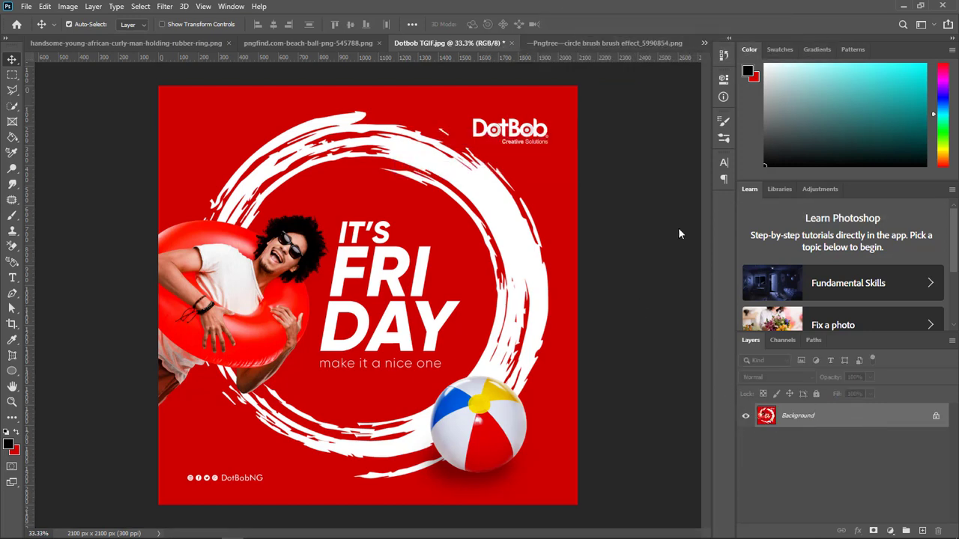
pyautogui.click(659, 43)
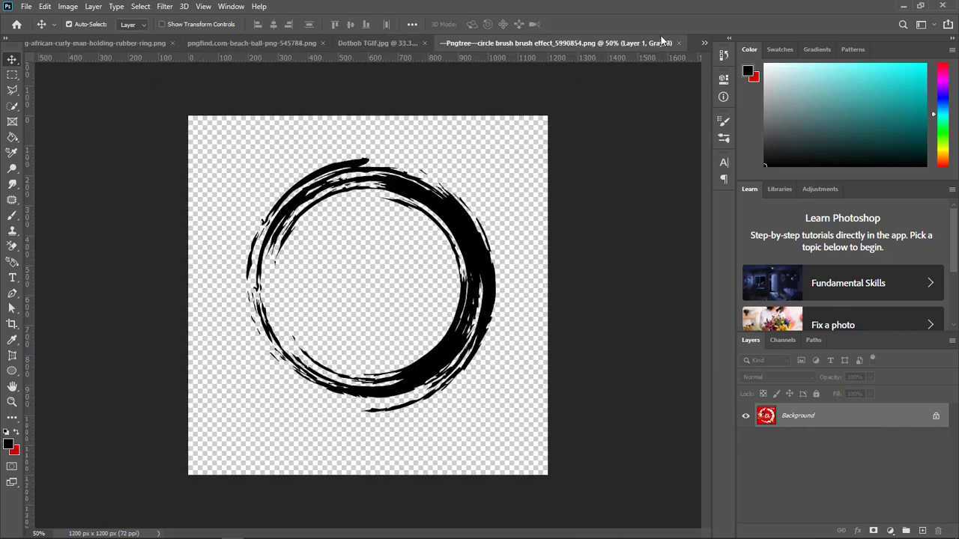
pyautogui.click(703, 42)
pyautogui.click(493, 99)
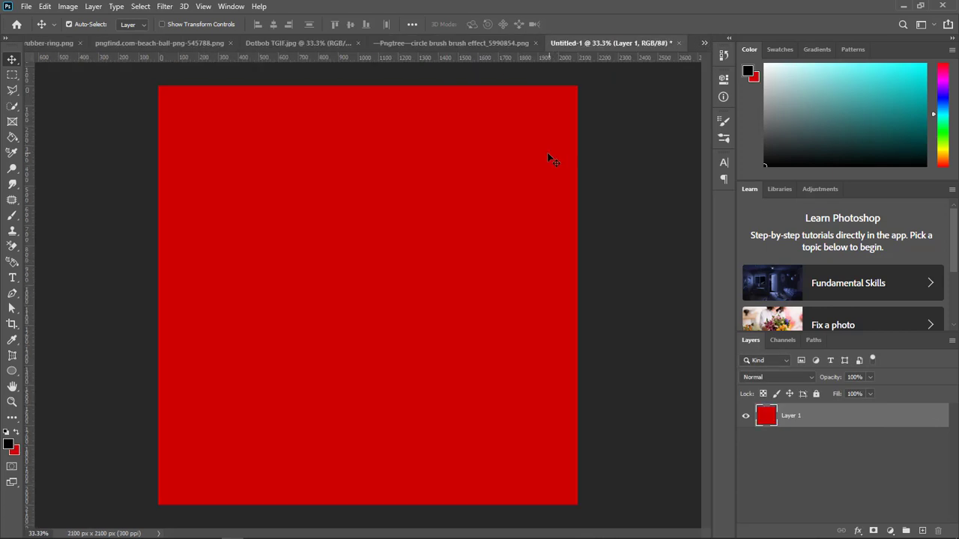
# Duplicate the layer of the man with the rubber ring into Untitled-1 and return to that document
pyautogui.click(54, 42)
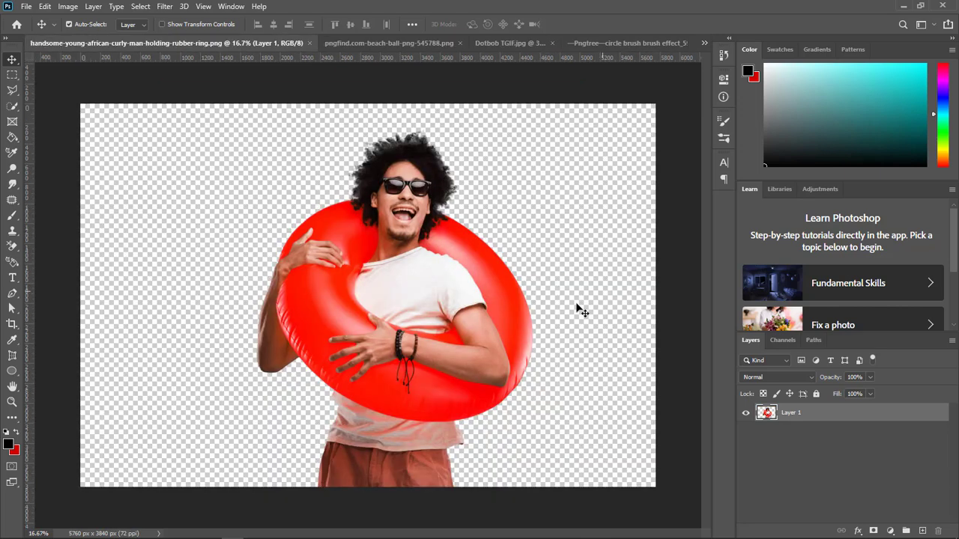
pyautogui.rightClick(812, 418)
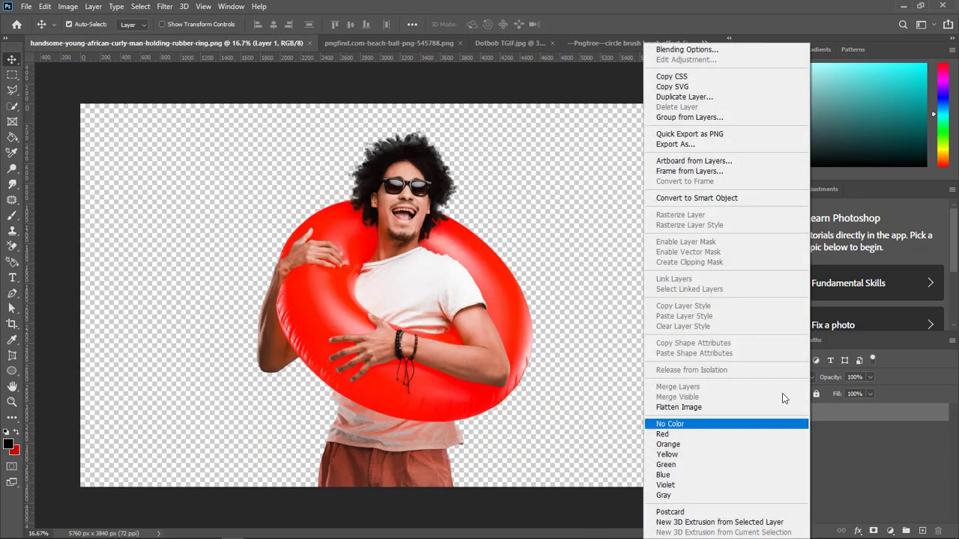
pyautogui.click(693, 98)
pyautogui.click(290, 268)
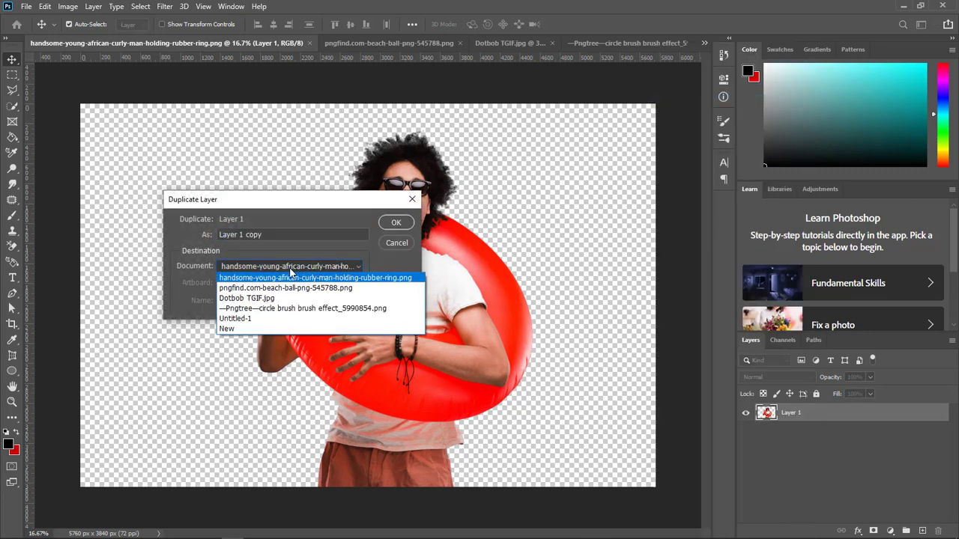
pyautogui.click(261, 319)
pyautogui.click(396, 224)
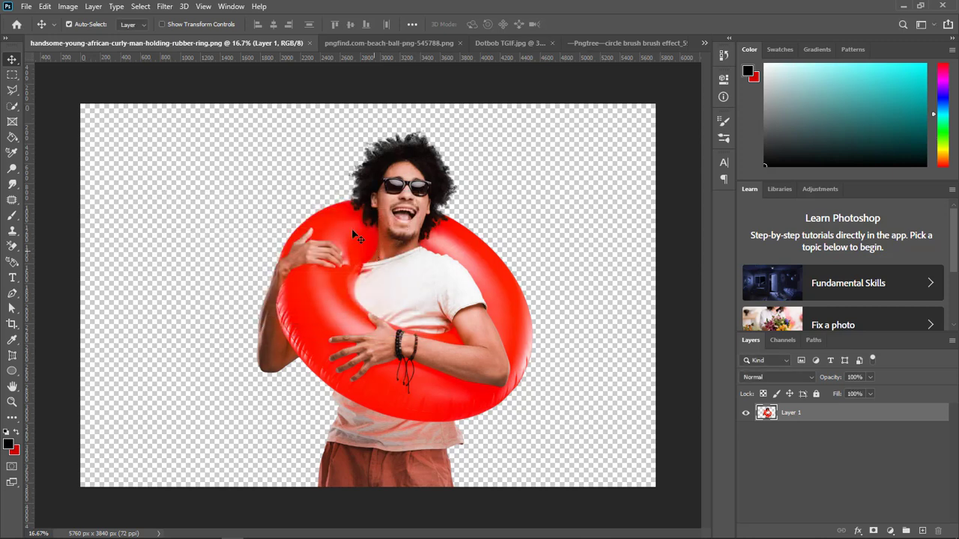
pyautogui.click(703, 43)
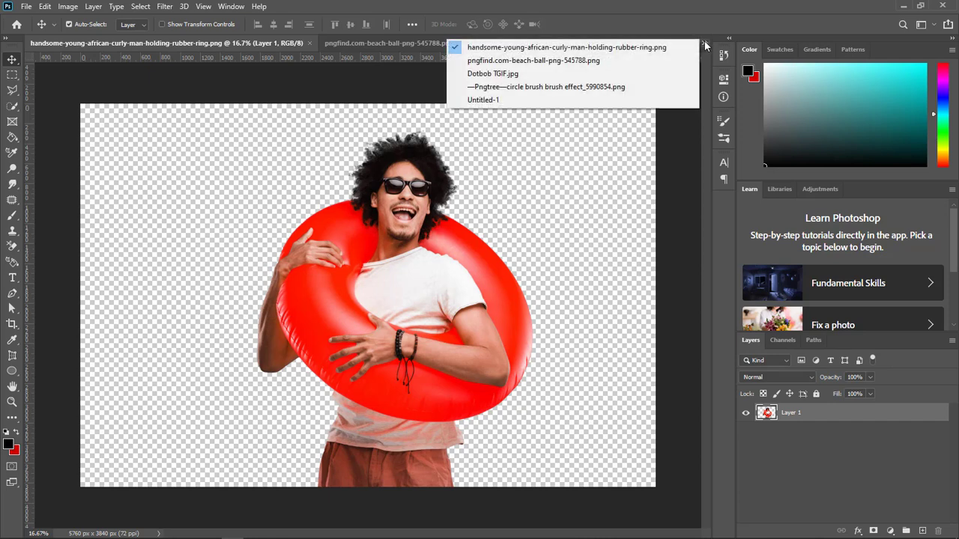
pyautogui.click(483, 99)
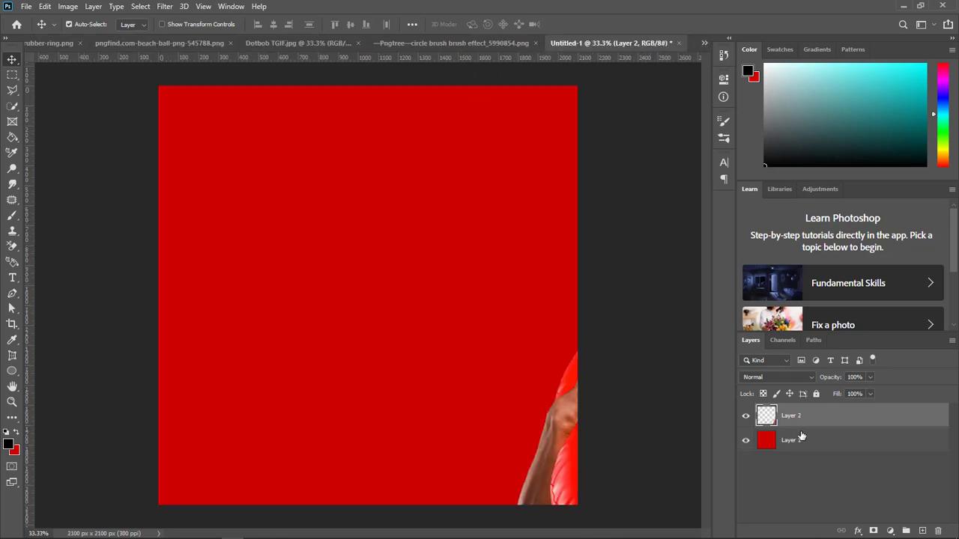
# Bring the man fully onto the red canvas and scale him proportionally to about 59% with Free Transform
pyautogui.moveTo(537, 463); pyautogui.dragTo(197, 317)
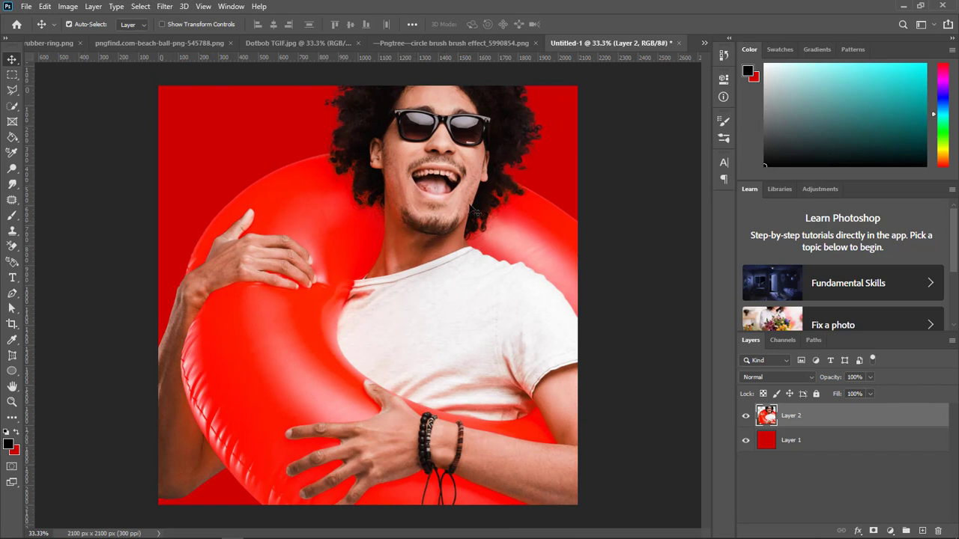
pyautogui.moveTo(471, 178); pyautogui.dragTo(439, 245)
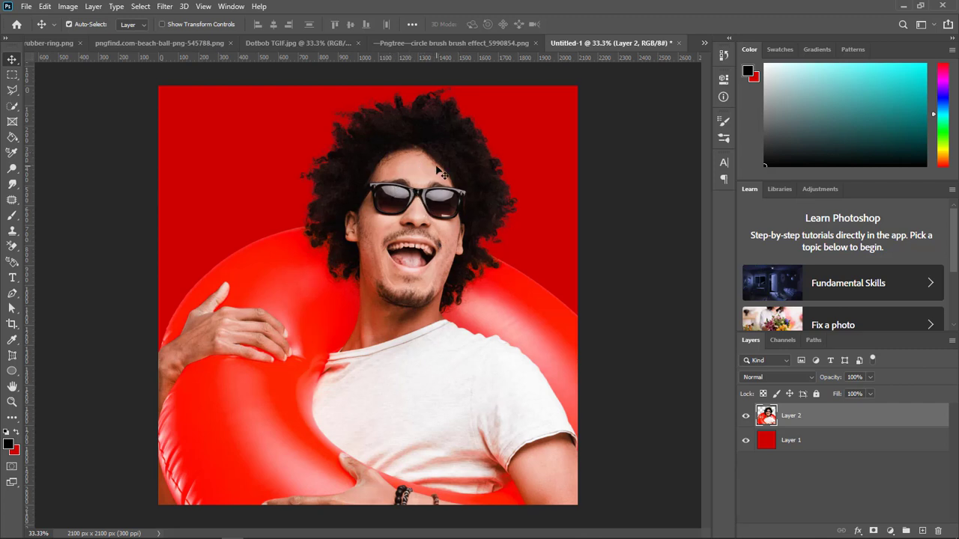
pyautogui.press('ctrl')
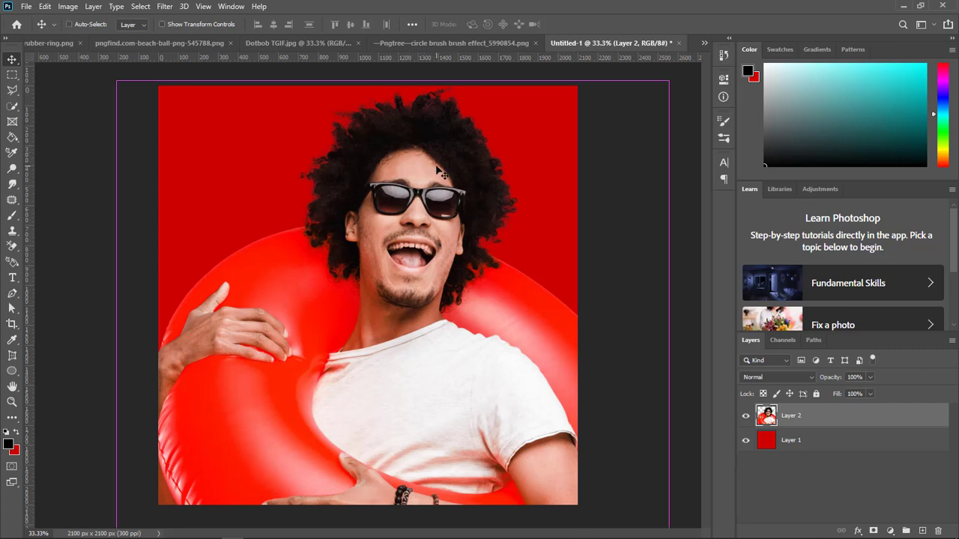
pyautogui.hotkey('ctrl', 't')
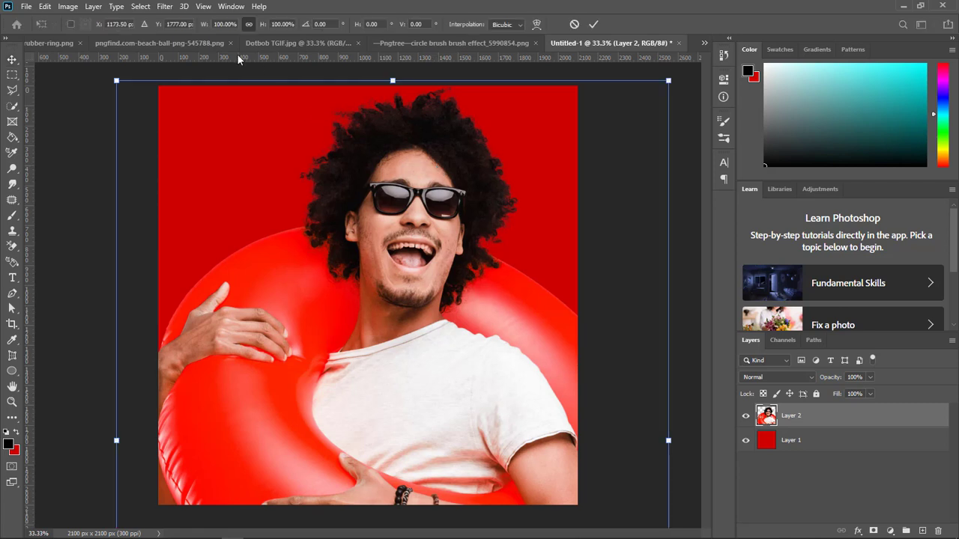
pyautogui.moveTo(116, 80); pyautogui.dragTo(200, 160)
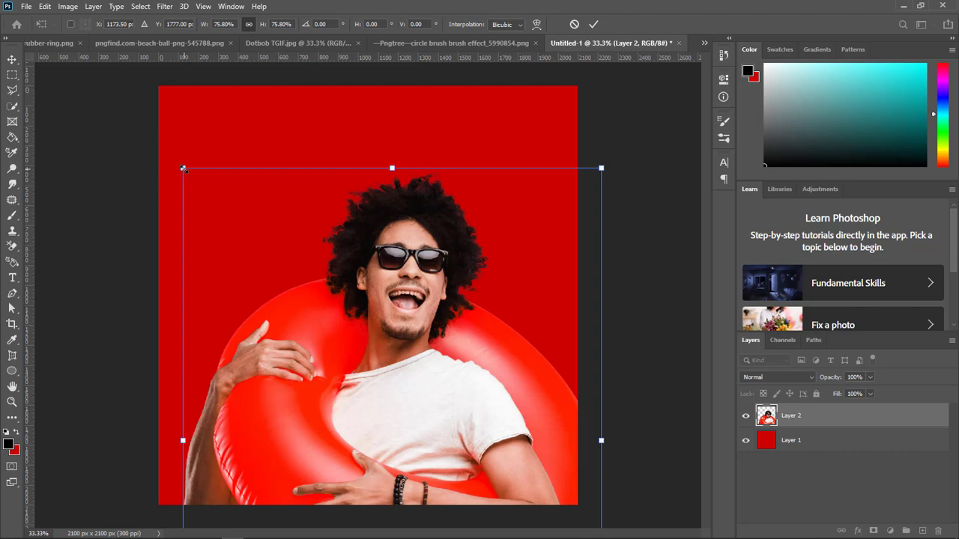
pyautogui.moveTo(184, 169); pyautogui.dragTo(244, 221)
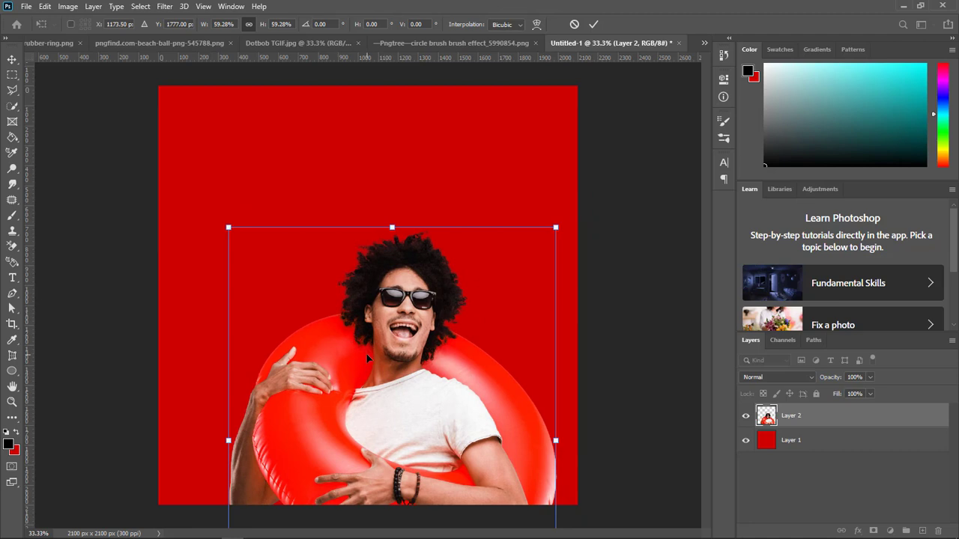
pyautogui.moveTo(366, 353); pyautogui.dragTo(357, 273)
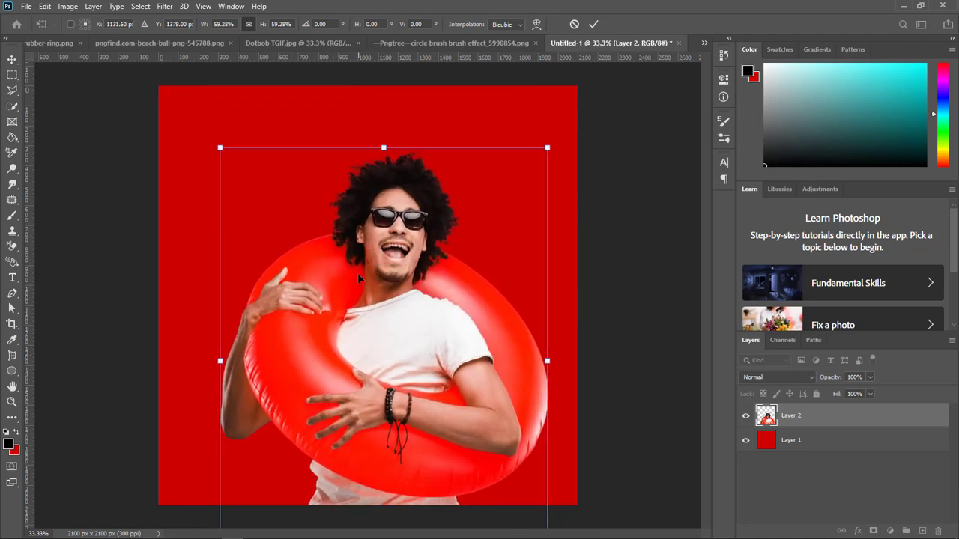
pyautogui.moveTo(406, 246); pyautogui.dragTo(393, 218)
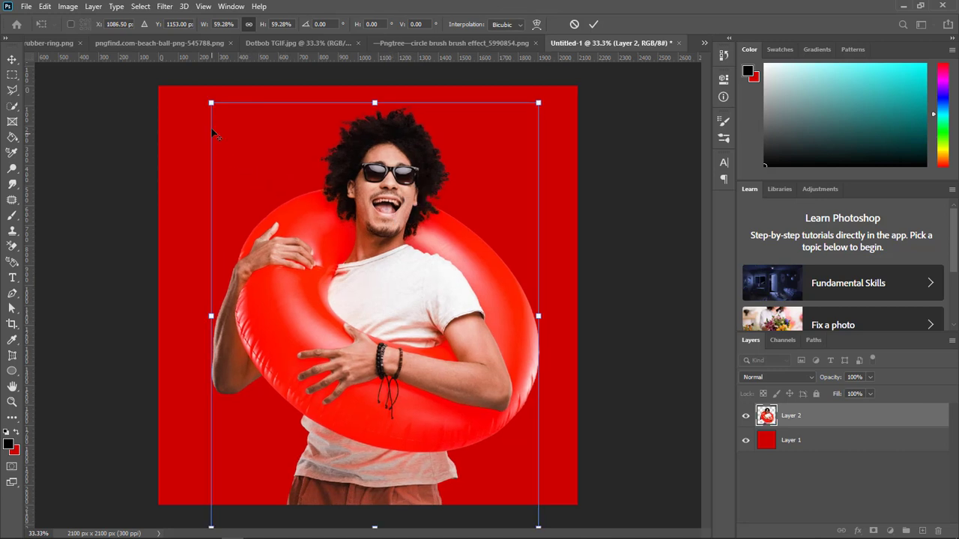
# Try several proportional sizes for the man, ending at about 23% scale
pyautogui.moveTo(207, 100); pyautogui.dragTo(300, 220)
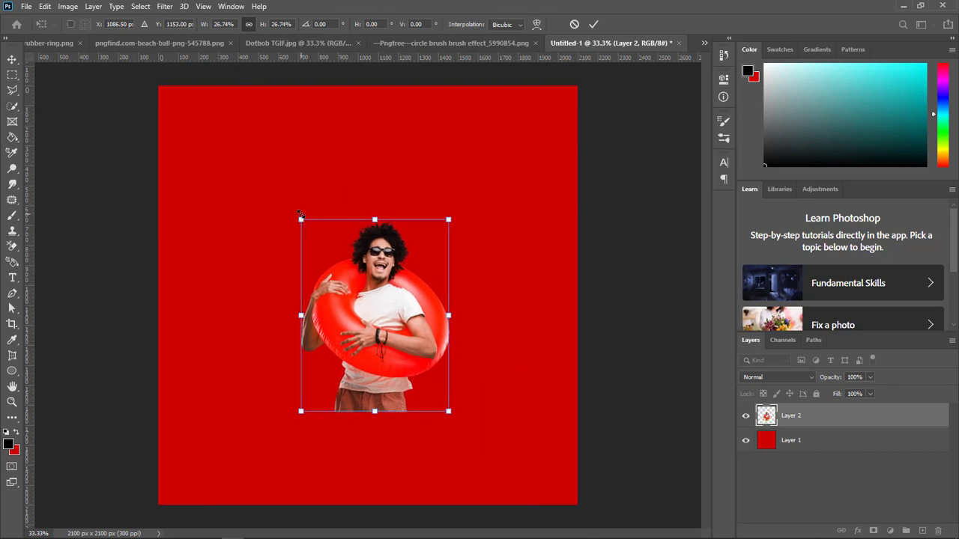
pyautogui.moveTo(300, 221); pyautogui.dragTo(257, 162)
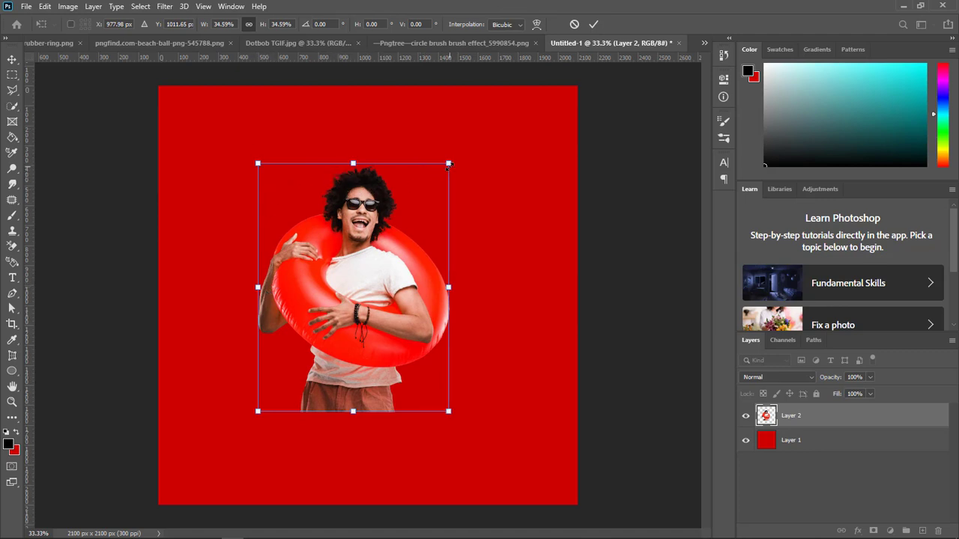
pyautogui.moveTo(448, 163); pyautogui.dragTo(427, 222)
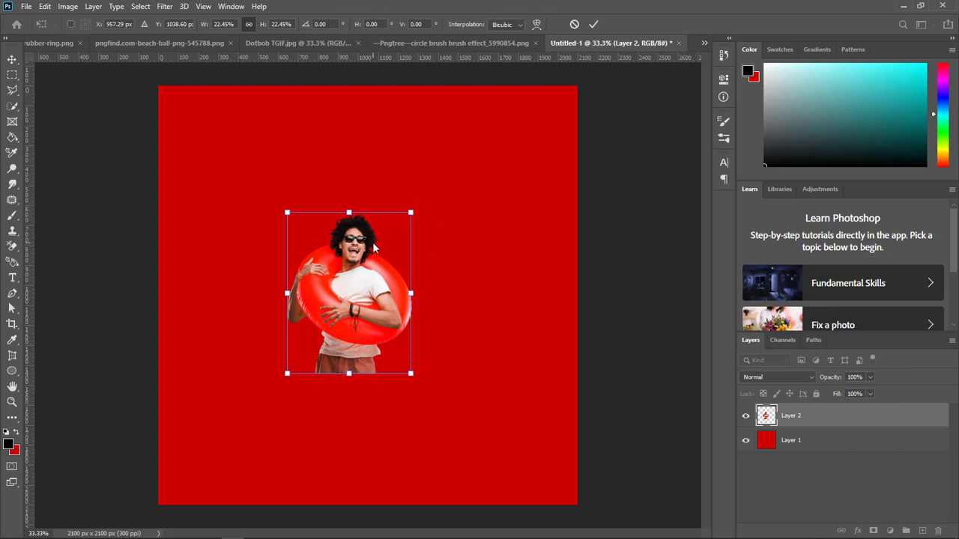
pyautogui.moveTo(409, 211); pyautogui.dragTo(536, 197)
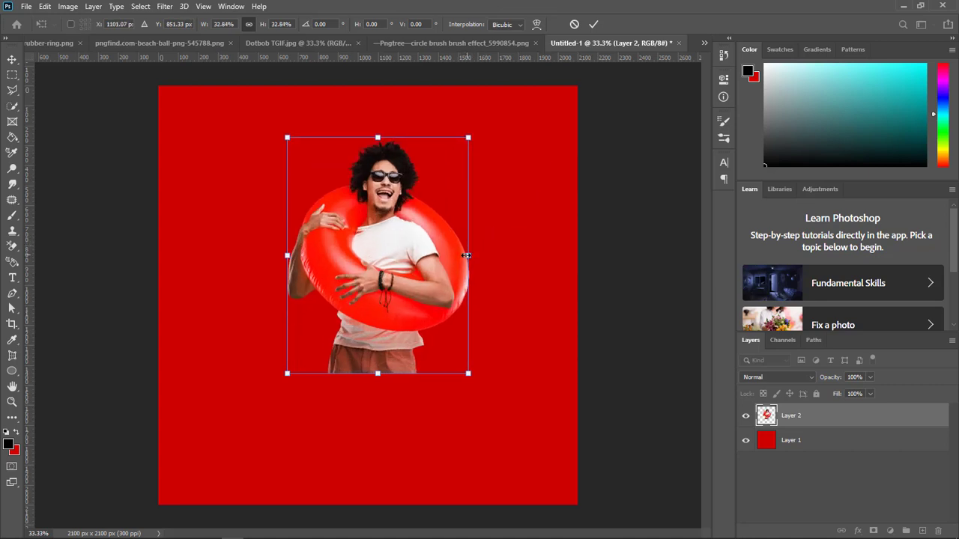
pyautogui.moveTo(466, 256); pyautogui.dragTo(445, 273)
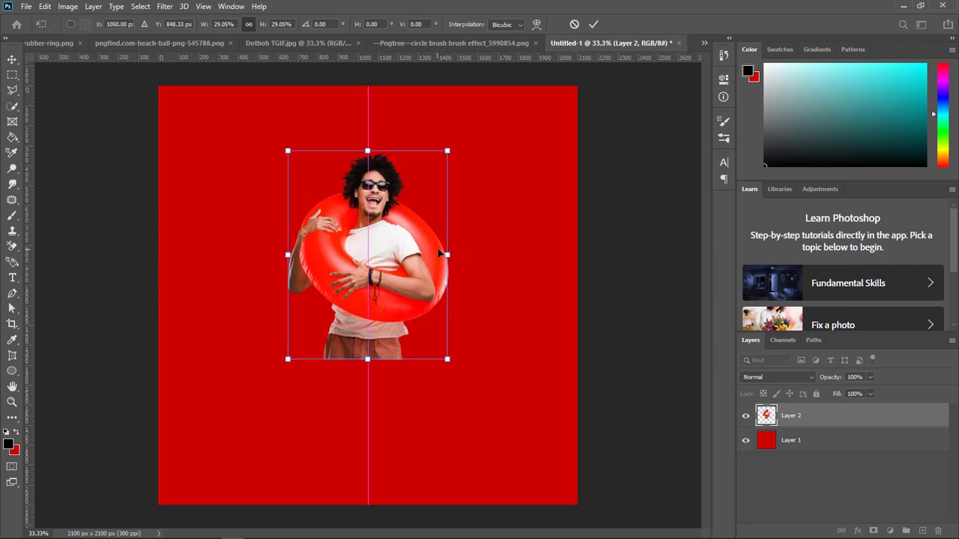
pyautogui.moveTo(447, 256); pyautogui.dragTo(485, 255)
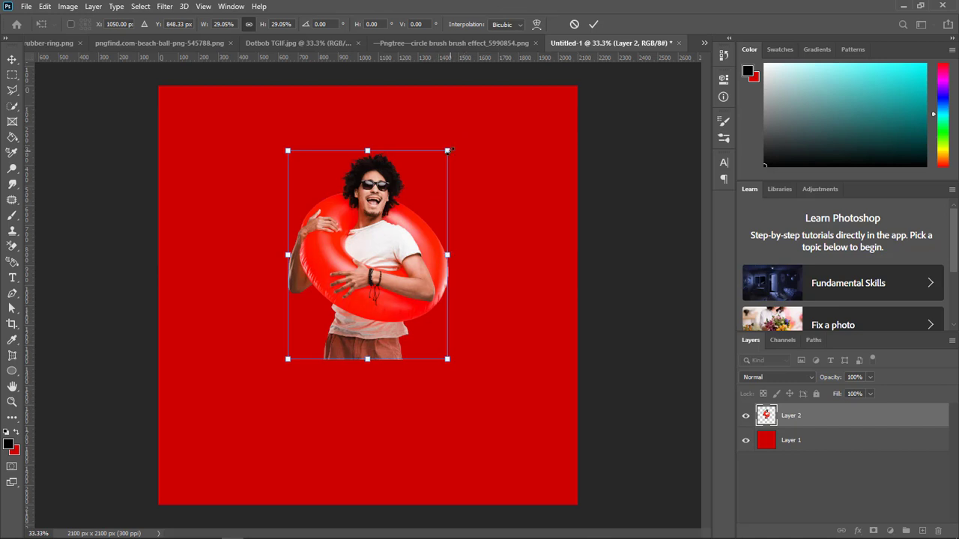
pyautogui.moveTo(447, 151); pyautogui.dragTo(411, 195)
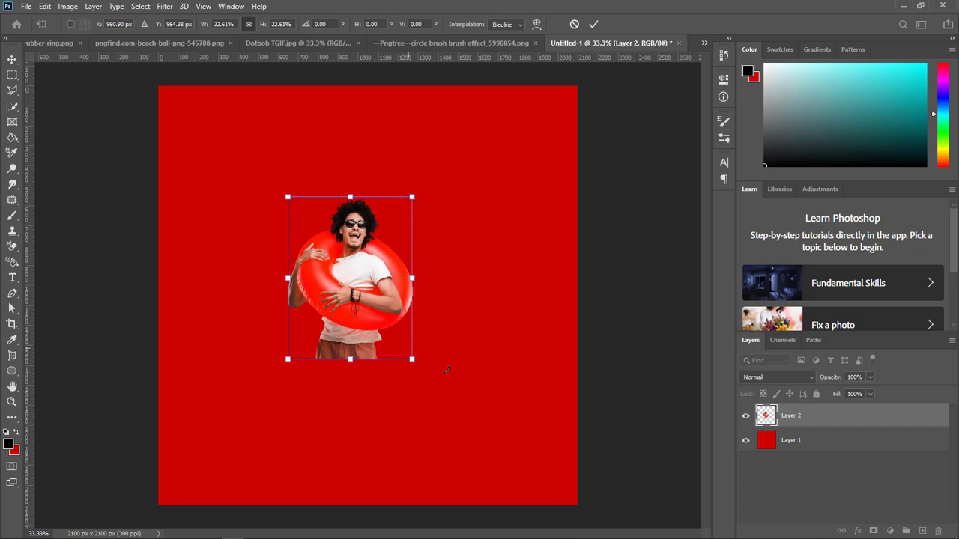
# Rotate the man about 49°, scale him to about 37%, and place him partly beyond the canvas's left edge
pyautogui.moveTo(429, 381); pyautogui.dragTo(348, 435)
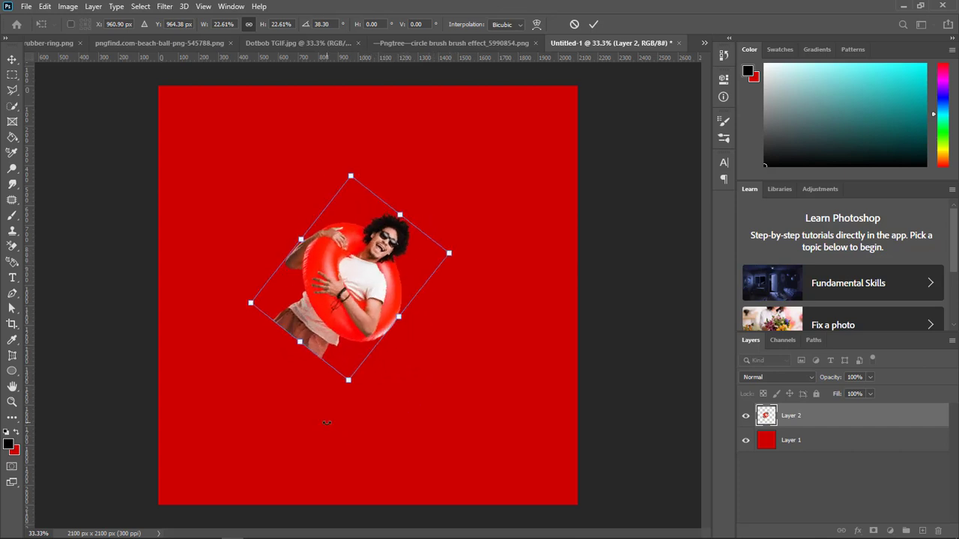
pyautogui.moveTo(449, 255); pyautogui.dragTo(511, 238)
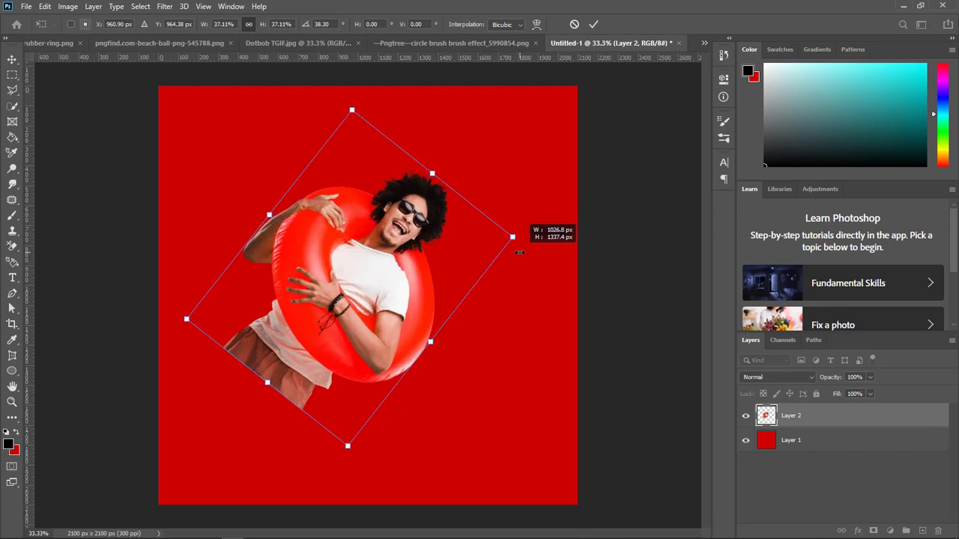
pyautogui.moveTo(281, 299); pyautogui.dragTo(129, 294)
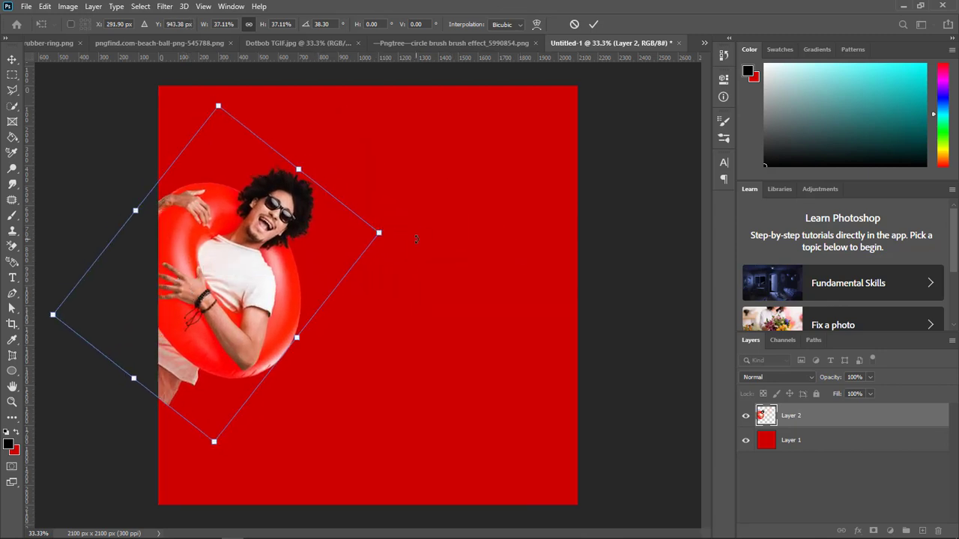
pyautogui.moveTo(416, 239); pyautogui.dragTo(427, 285)
pyautogui.moveTo(268, 261); pyautogui.dragTo(307, 253)
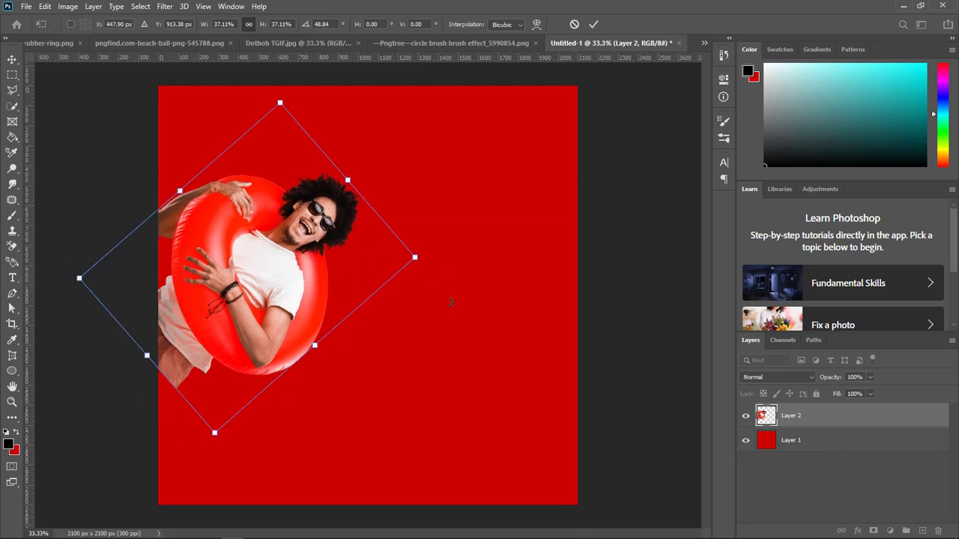
pyautogui.press('Return')
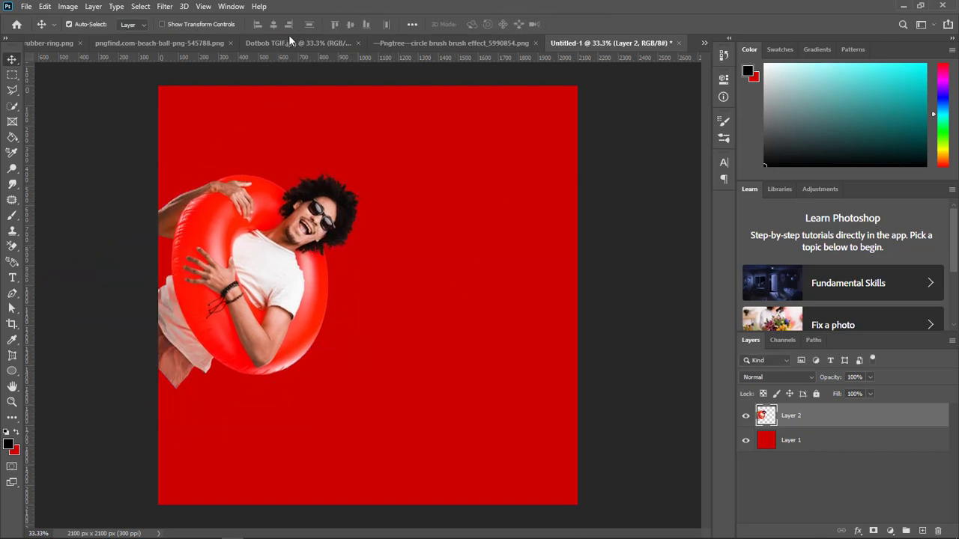
# Check the reference flyer Dotbob TGIF.jpg, and shift the man slightly down and toward the canvas's left edge in Untitled-1
pyautogui.click(288, 43)
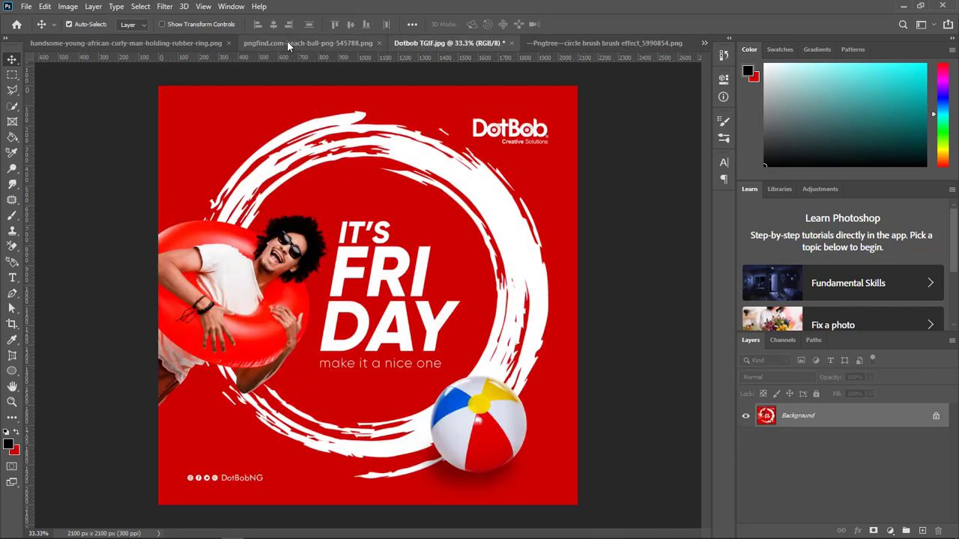
pyautogui.click(704, 44)
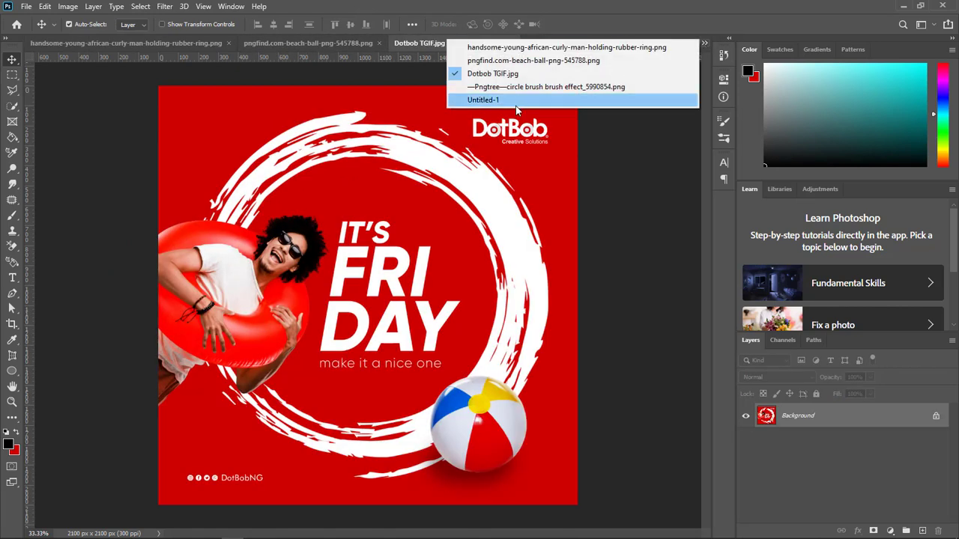
pyautogui.click(487, 99)
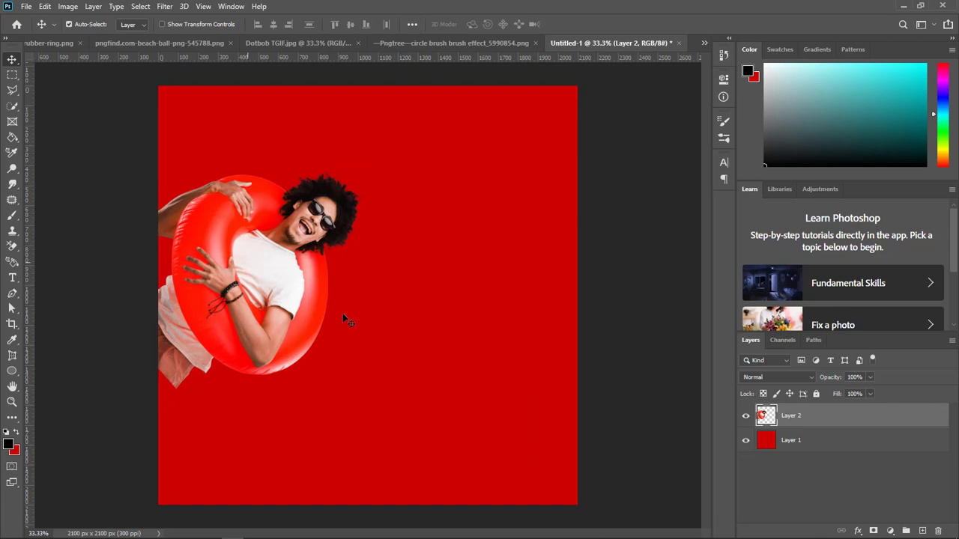
pyautogui.moveTo(314, 278); pyautogui.dragTo(305, 300)
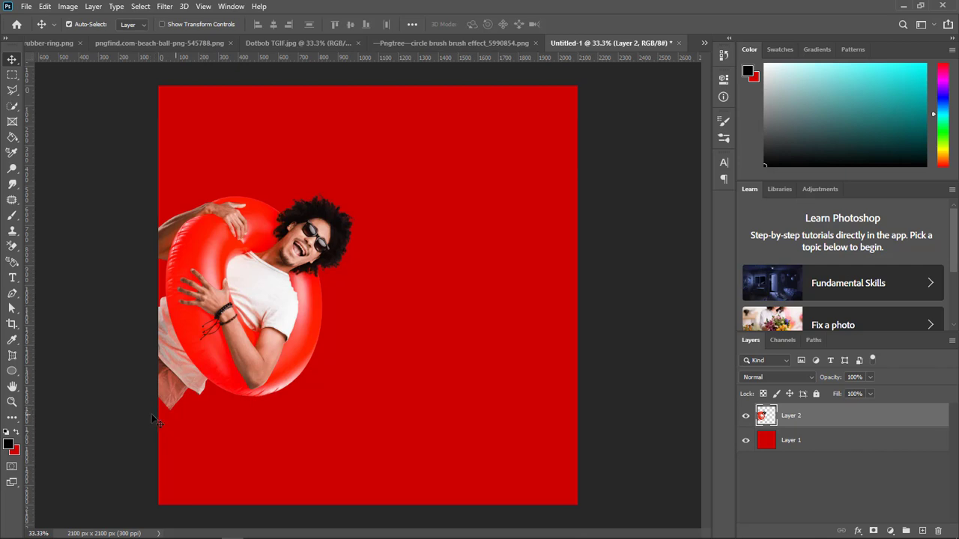
pyautogui.moveTo(215, 309); pyautogui.dragTo(216, 293)
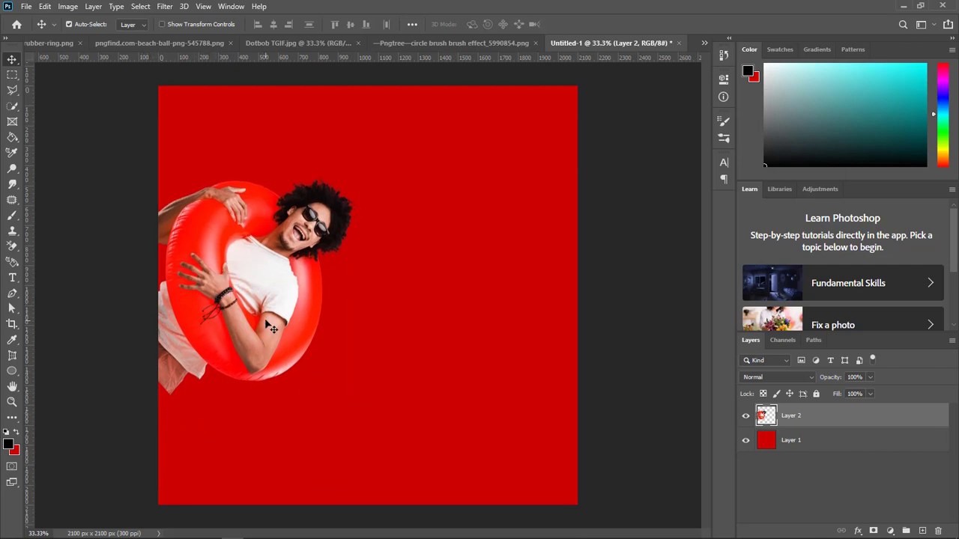
# Examine the man's orientation and placement in the reference flyer Dotbob TGIF.jpg, and return to Untitled-1
pyautogui.click(203, 43)
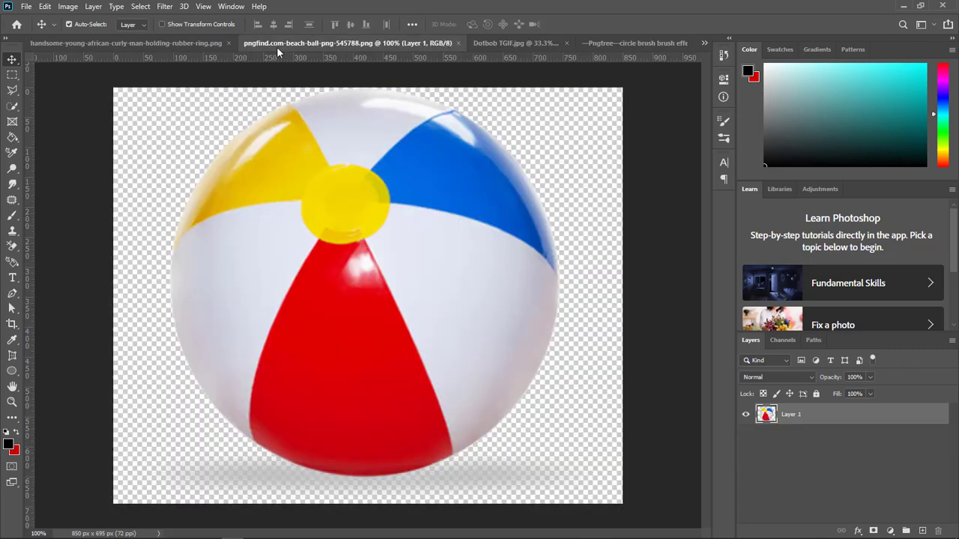
pyautogui.click(496, 41)
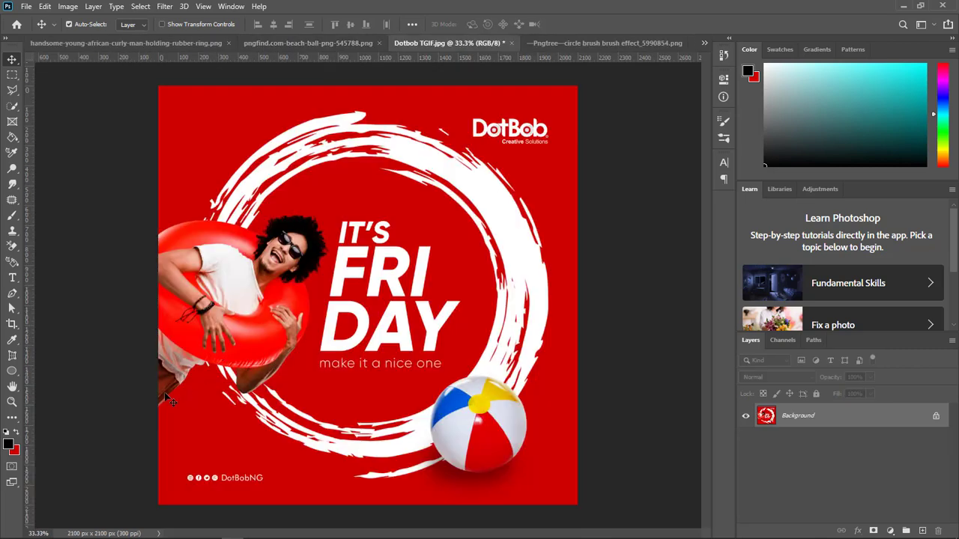
pyautogui.click(705, 42)
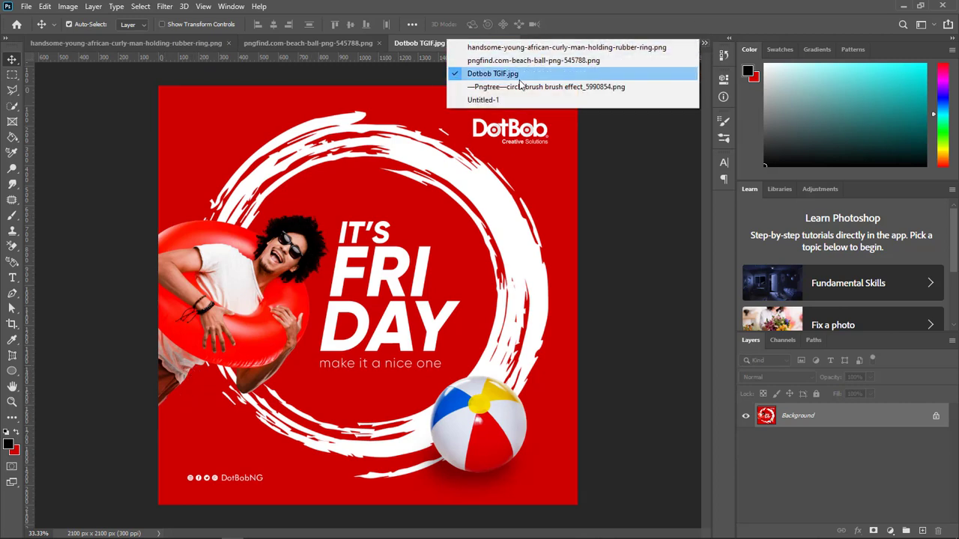
pyautogui.click(506, 99)
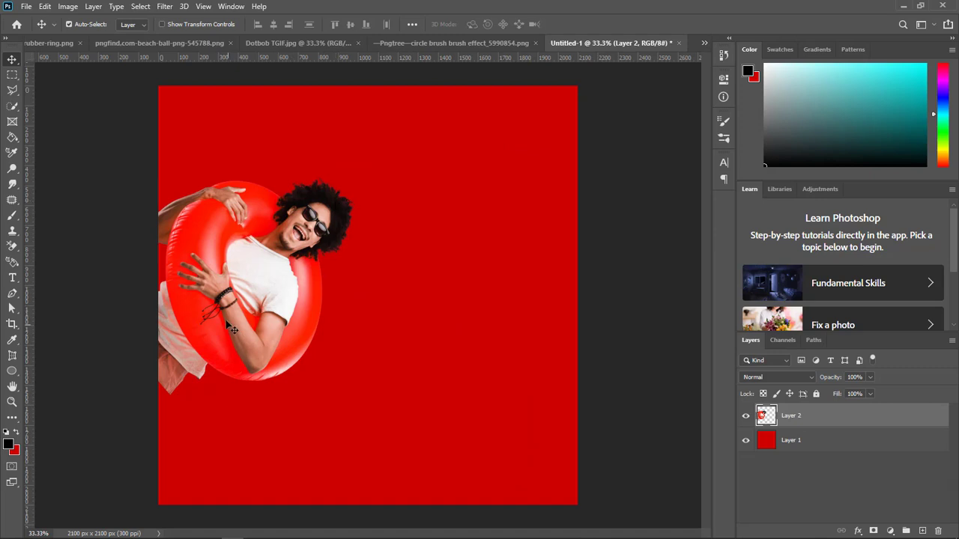
# Compare the man's facing direction with the reference flyer Dotbob TGIF.jpg, and return to Untitled-1
pyautogui.rightClick(248, 224)
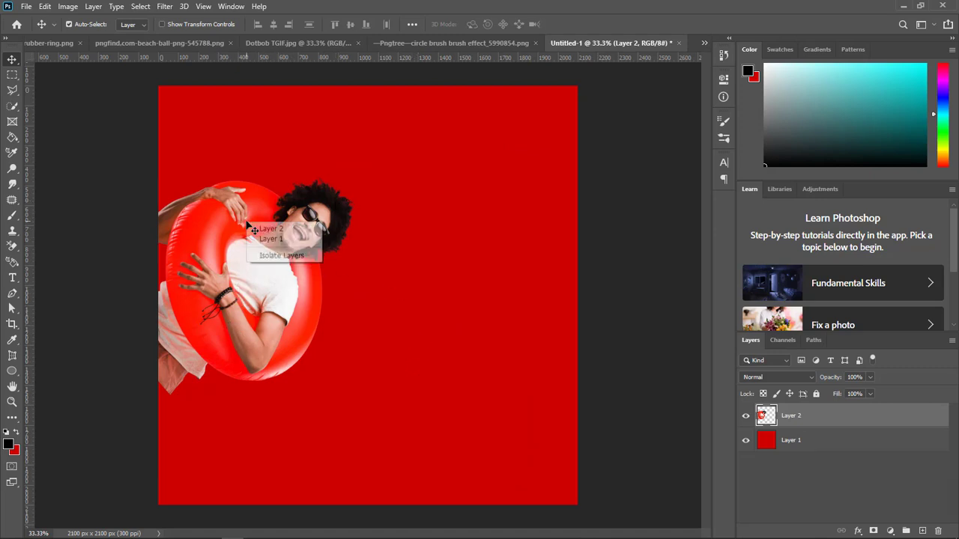
pyautogui.click(219, 206)
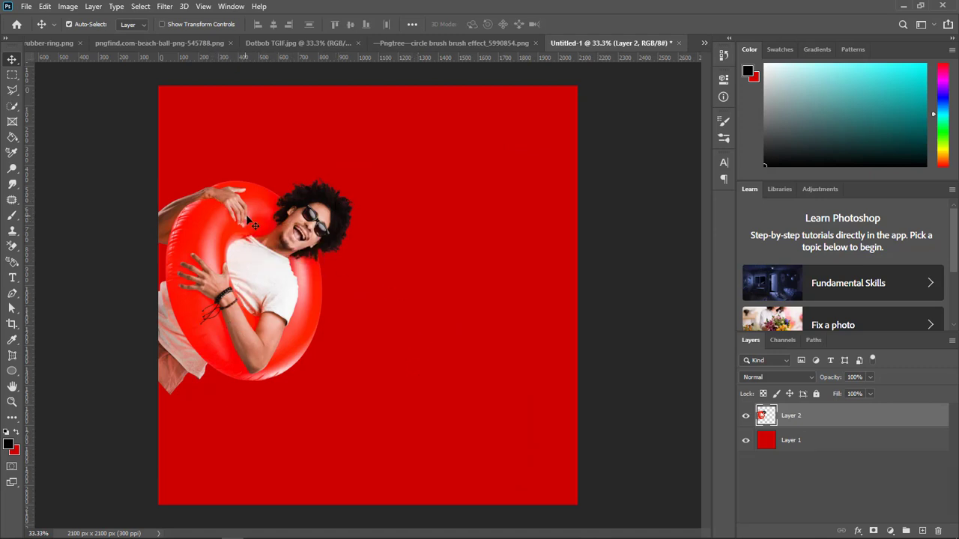
pyautogui.click(305, 44)
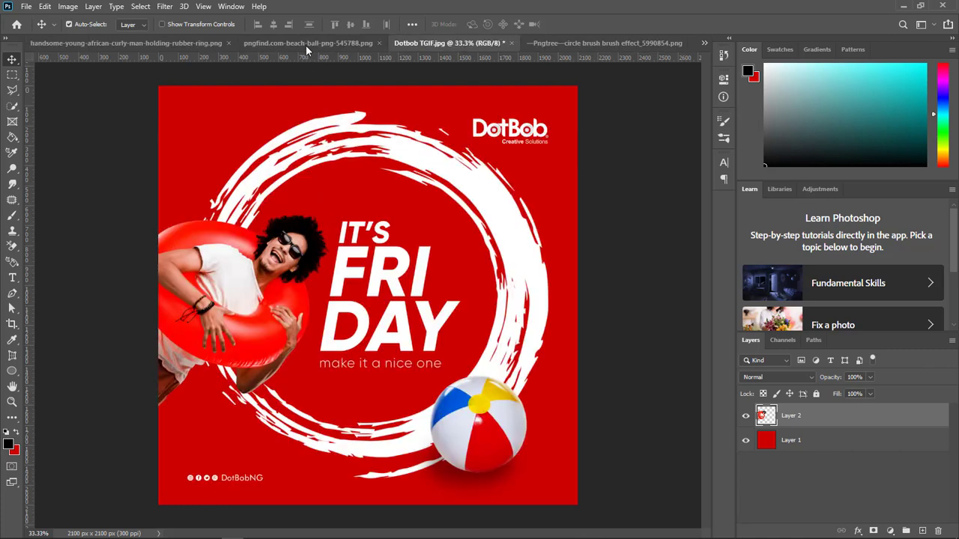
pyautogui.click(599, 43)
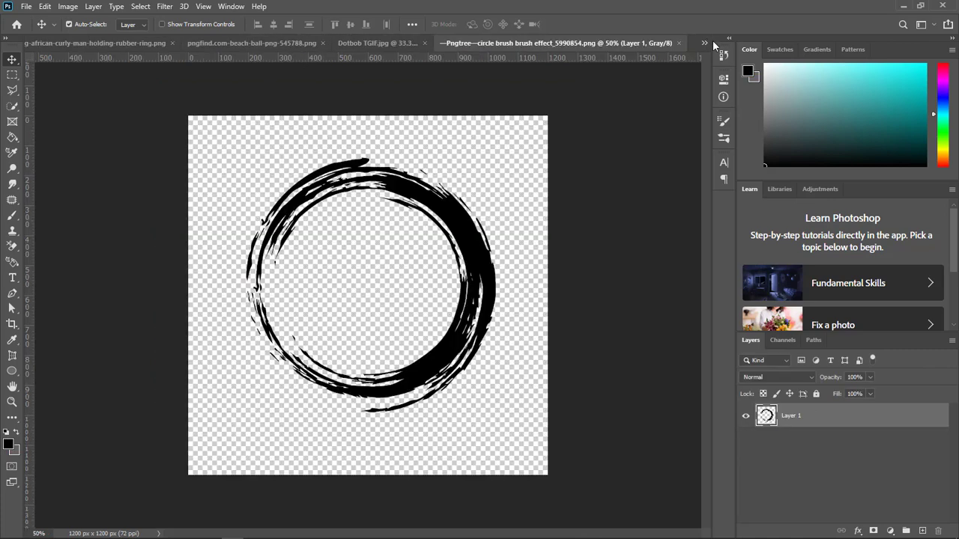
pyautogui.click(704, 43)
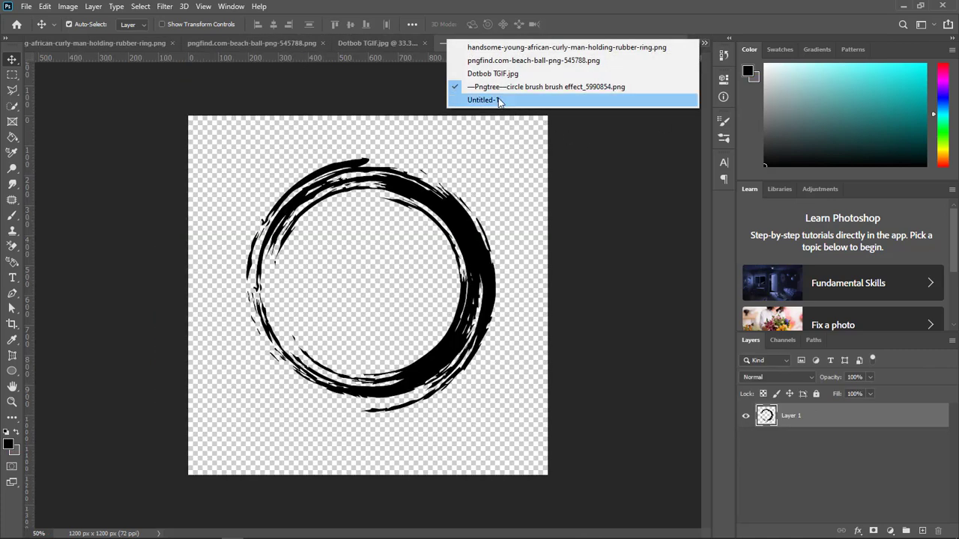
pyautogui.click(496, 100)
# Flip the man horizontally with Free Transform, after trying and undoing a vertical flip
pyautogui.rightClick(265, 262)
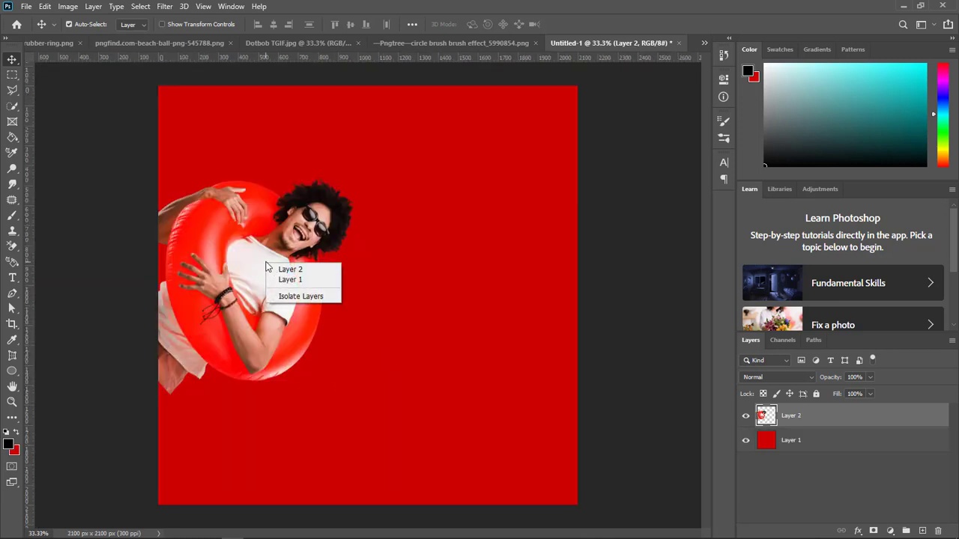
pyautogui.click(259, 243)
pyautogui.press('ctrl')
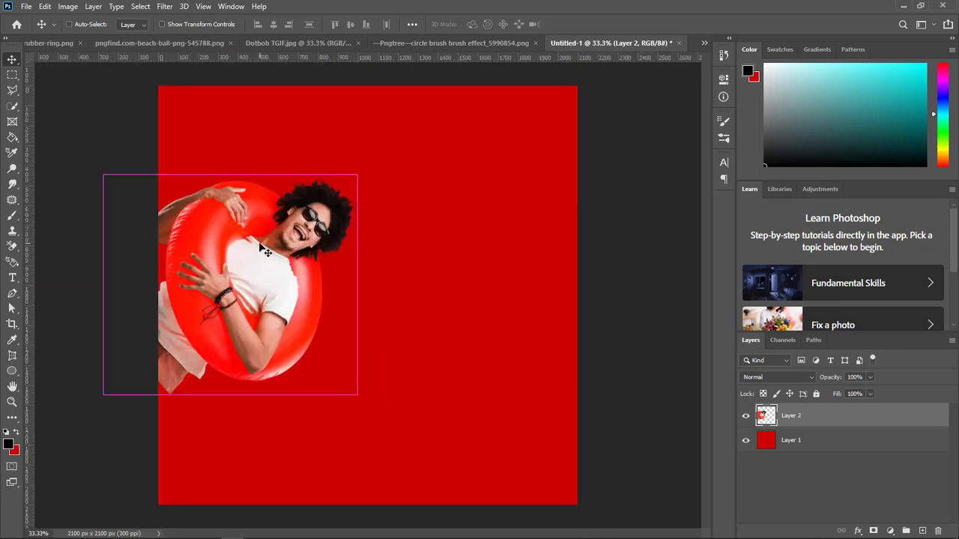
pyautogui.hotkey('ctrl', 't')
pyautogui.rightClick(299, 238)
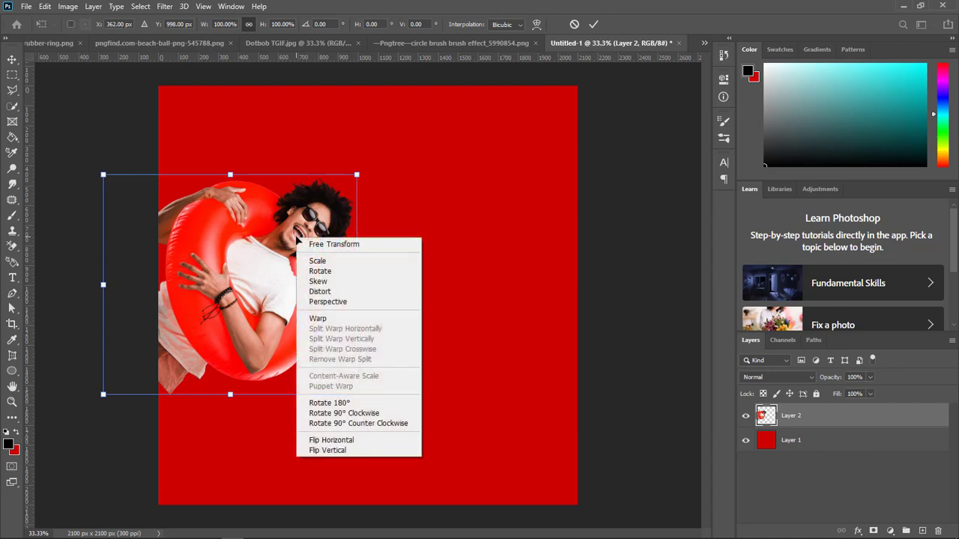
pyautogui.click(337, 450)
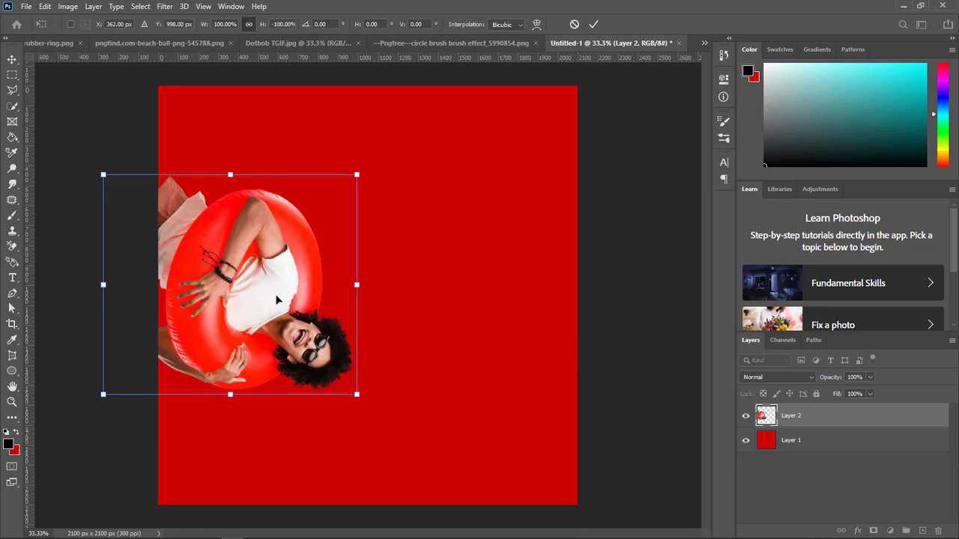
pyautogui.hotkey('ctrl', 'z')
pyautogui.rightClick(239, 221)
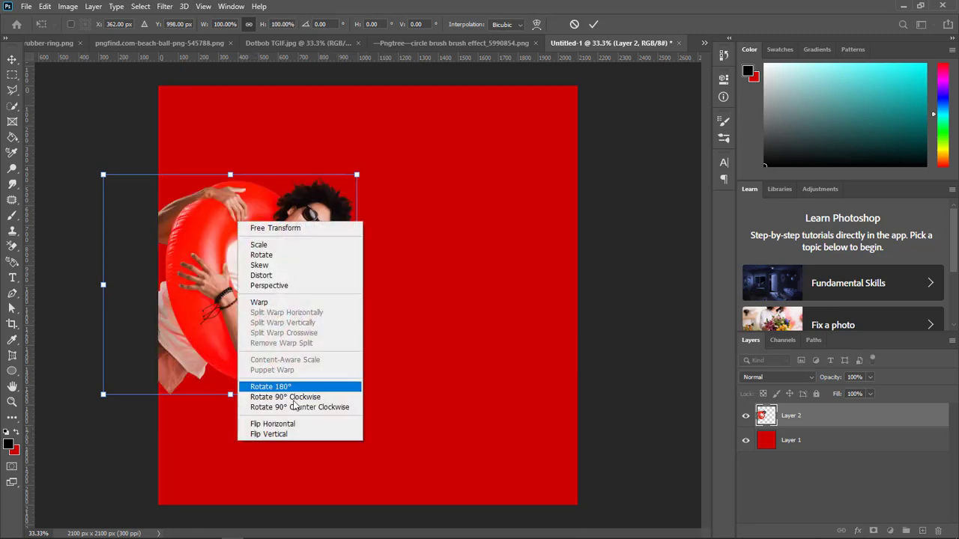
pyautogui.click(283, 424)
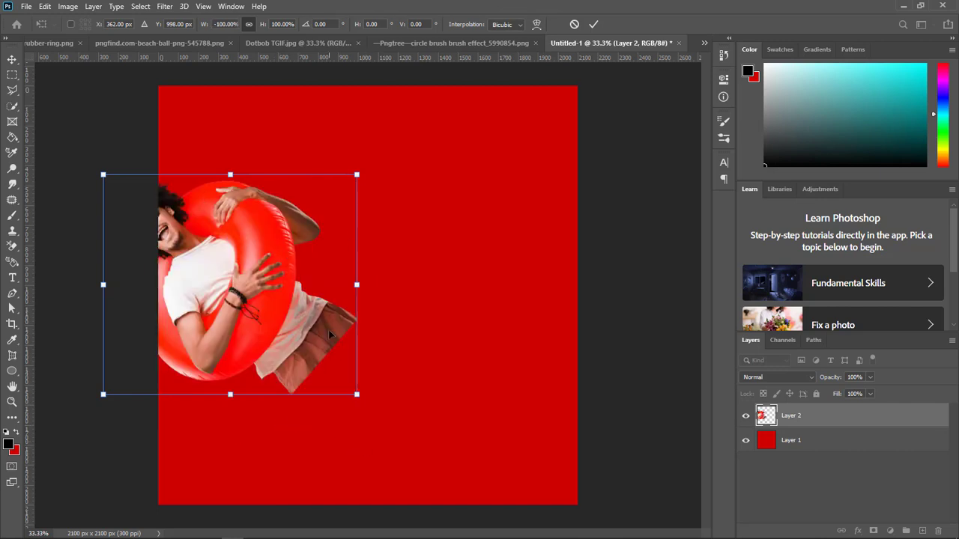
# Rotate the flipped man to about -68.8° so his head leans toward the canvas's center, and reposition him partly beyond the left edge
pyautogui.moveTo(383, 423); pyautogui.dragTo(38, 379)
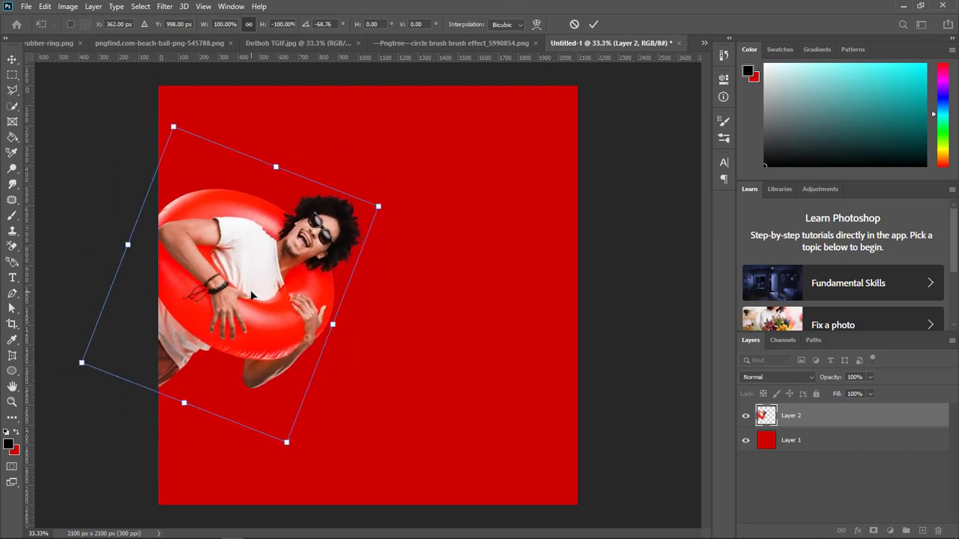
pyautogui.moveTo(252, 296); pyautogui.dragTo(276, 308)
pyautogui.press('Return')
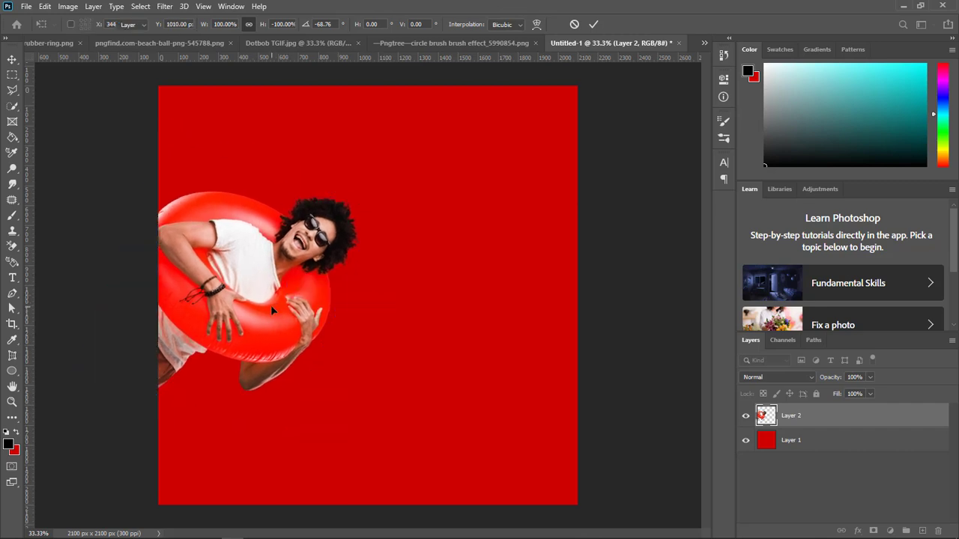
# Check the man's pose and the remaining flyer elements against Dotbob TGIF.jpg and the beach ball image
pyautogui.click(275, 44)
pyautogui.click(576, 48)
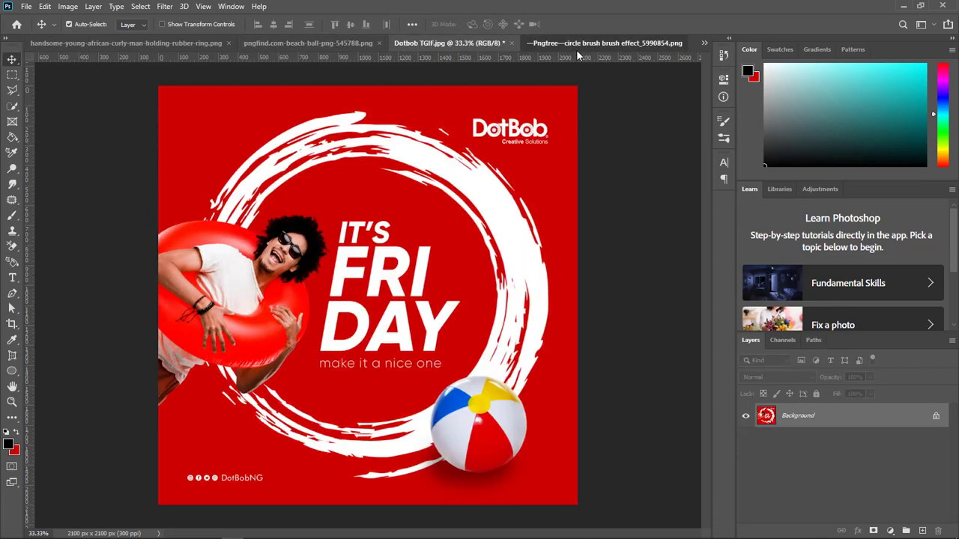
pyautogui.click(709, 43)
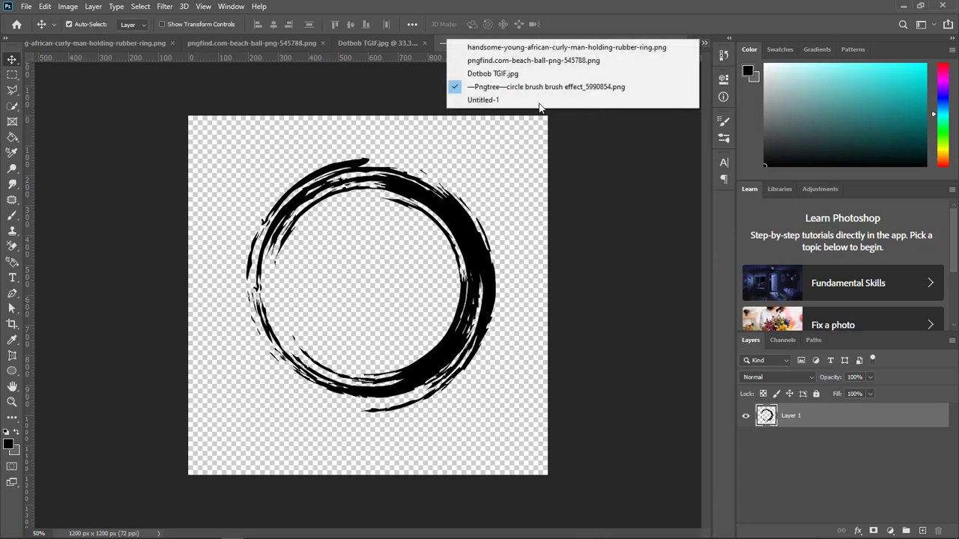
pyautogui.click(538, 103)
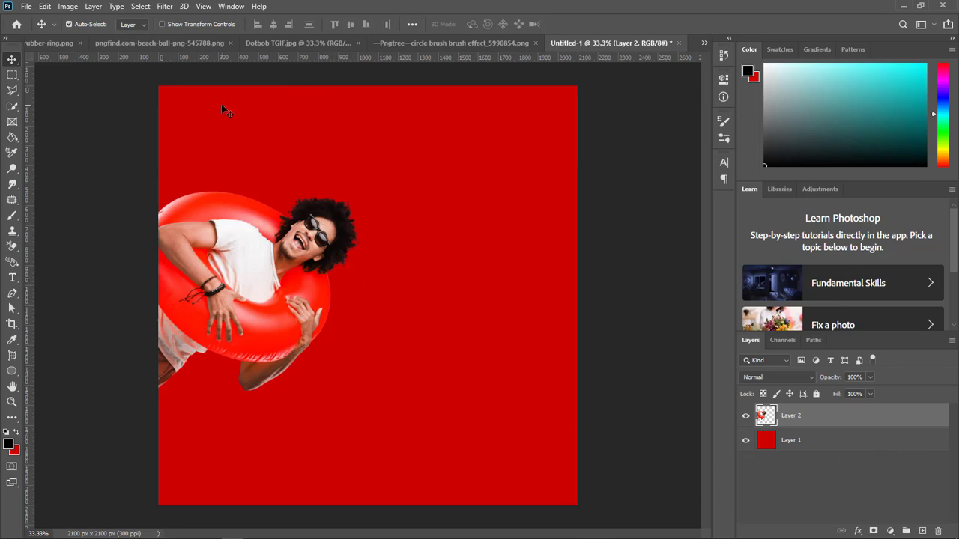
pyautogui.click(169, 44)
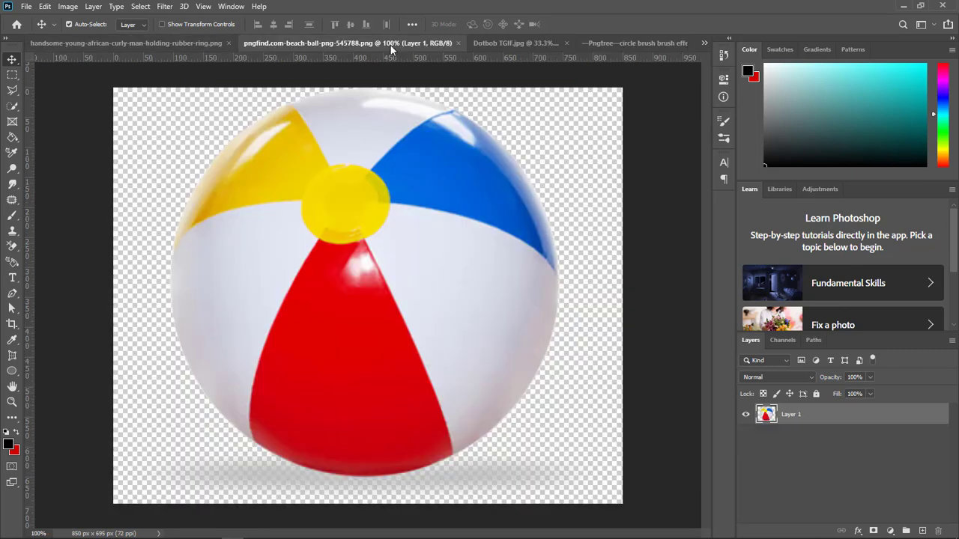
pyautogui.click(491, 45)
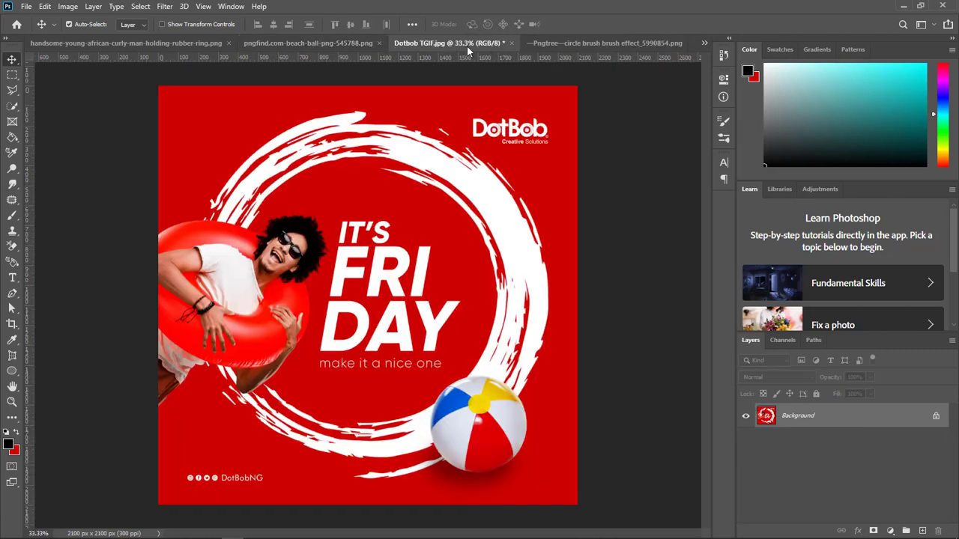
pyautogui.click(326, 49)
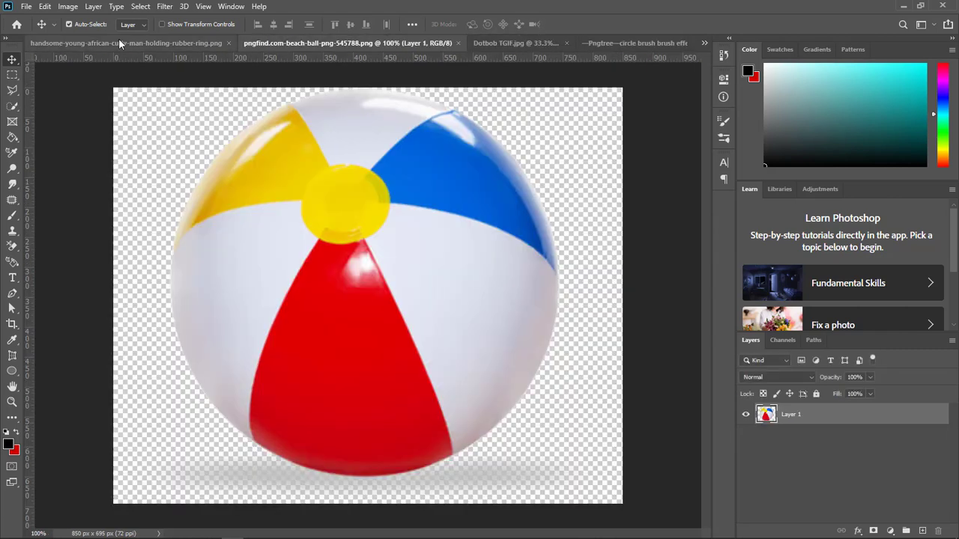
# Duplicate the layer of the circle brush effect image into Untitled-1, and switch to that document
pyautogui.click(622, 46)
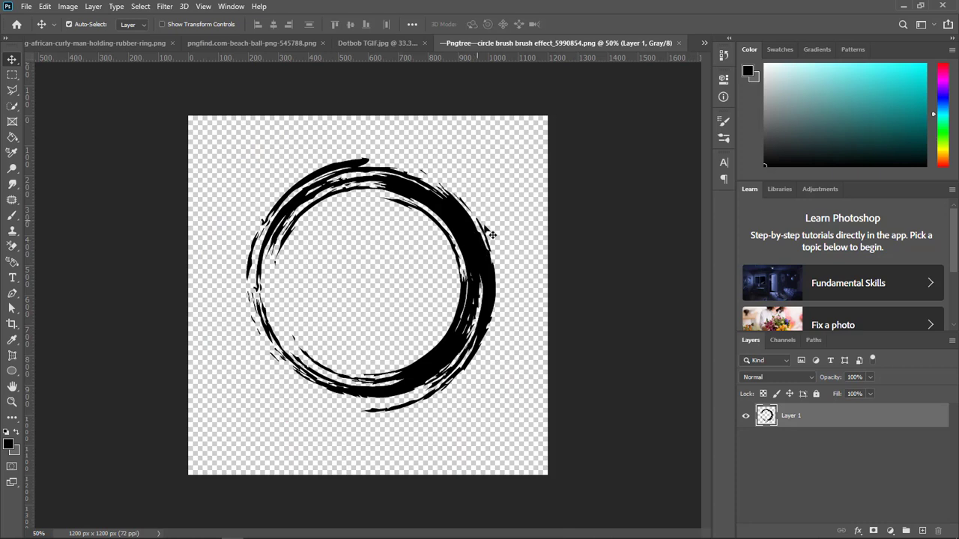
pyautogui.rightClick(843, 417)
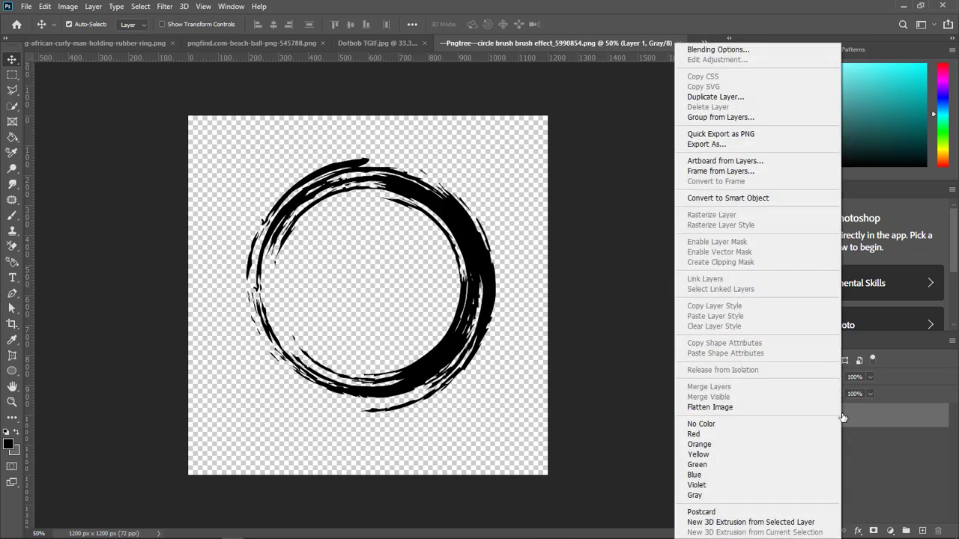
pyautogui.click(733, 105)
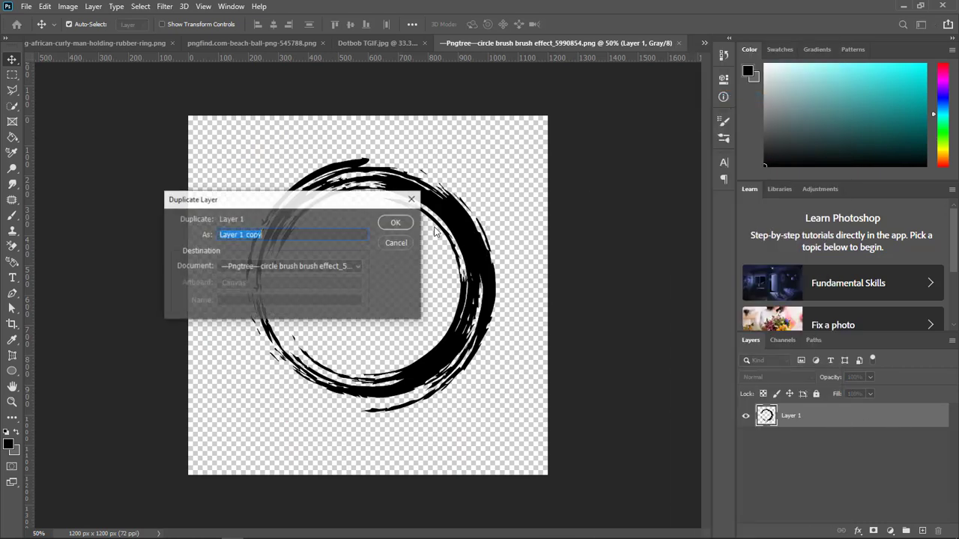
pyautogui.click(318, 266)
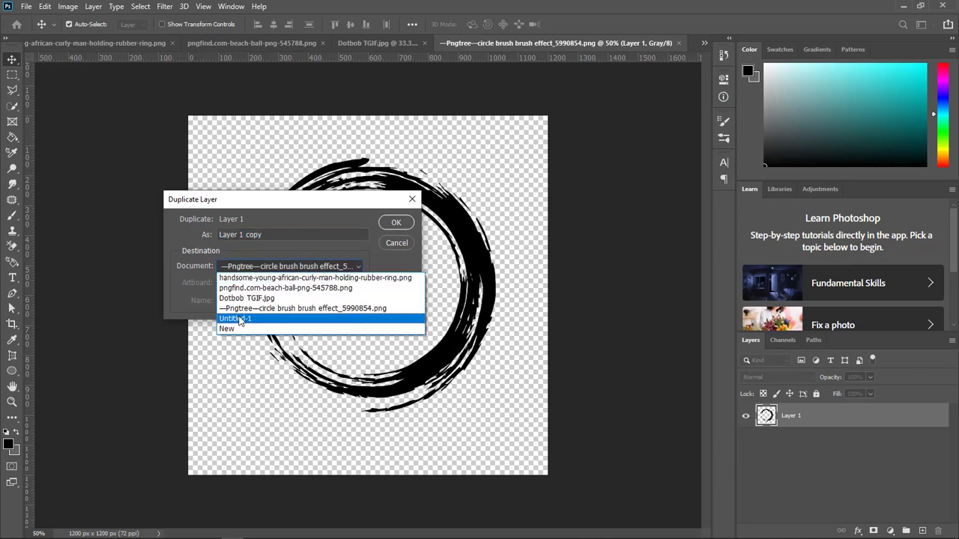
pyautogui.click(241, 319)
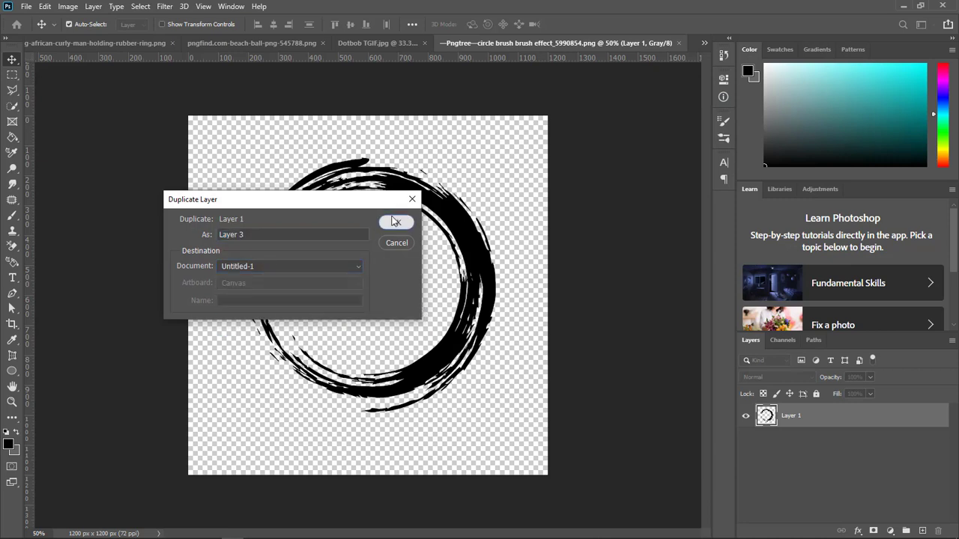
pyautogui.click(395, 221)
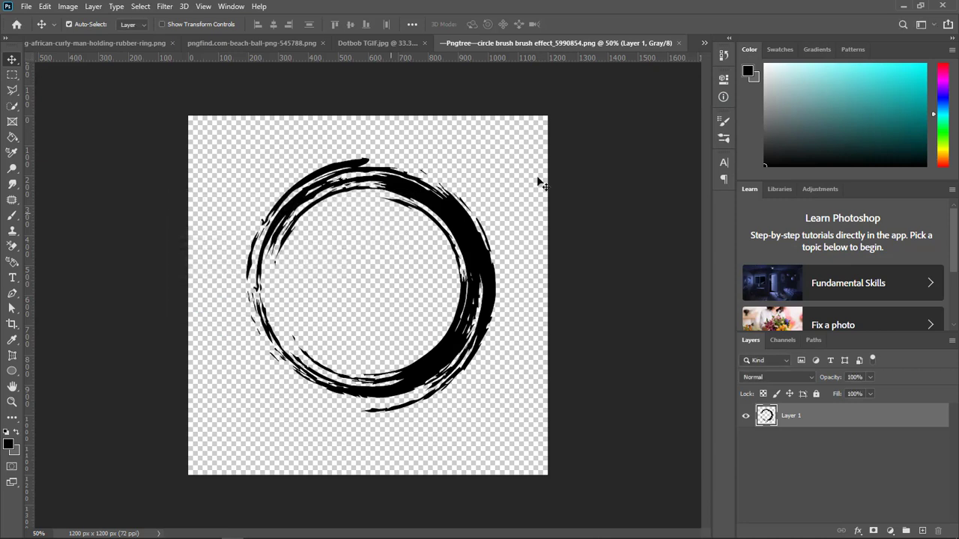
pyautogui.click(704, 43)
pyautogui.click(556, 100)
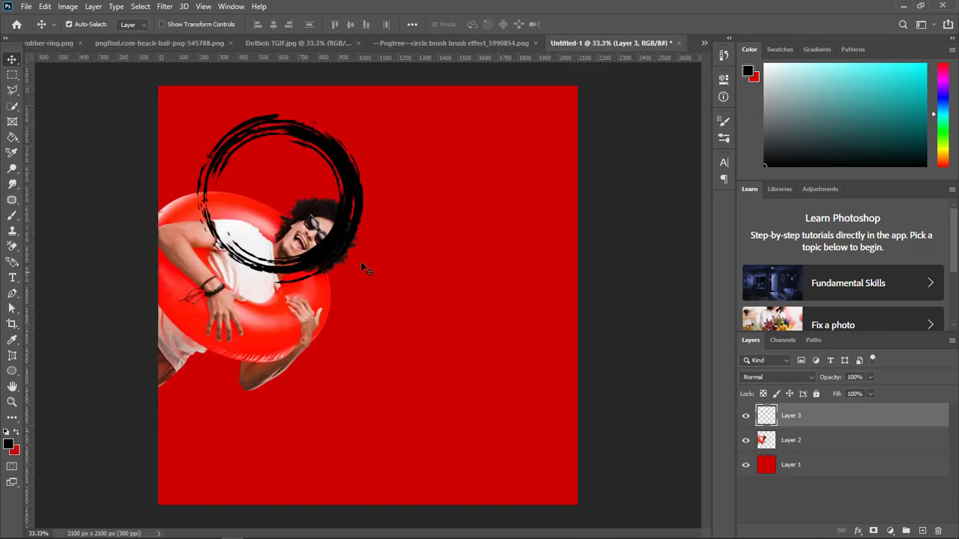
# Center the black brush circle on the canvas and scale it proportionally to about 212%
pyautogui.moveTo(341, 159)
pyautogui.mouseDown()
pyautogui.moveTo(400, 257)
pyautogui.moveTo(427, 247)
pyautogui.mouseUp()
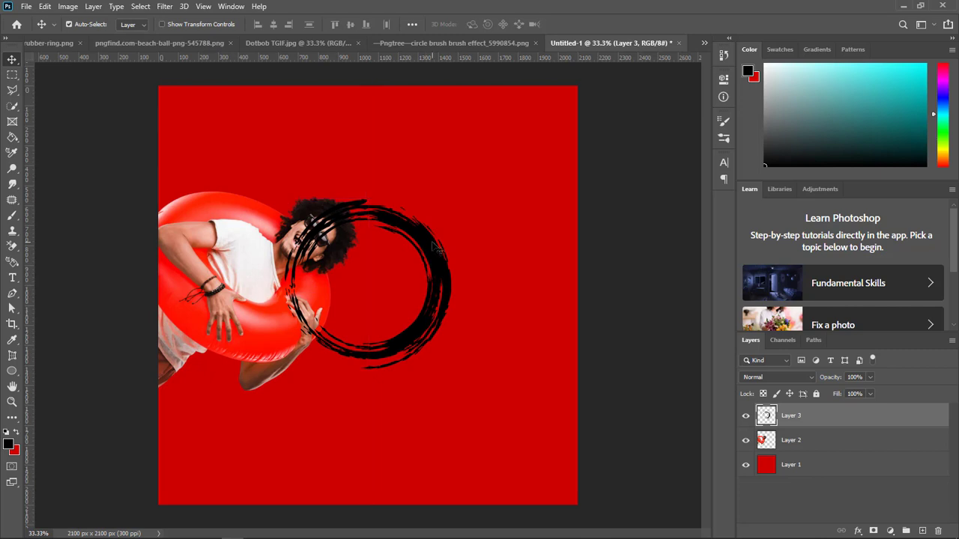
pyautogui.hotkey('ctrl', 't')
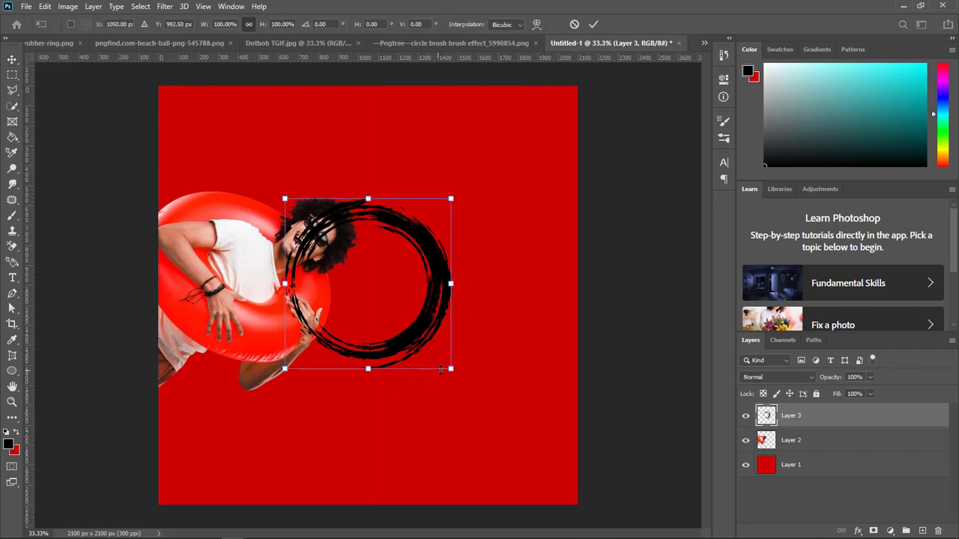
pyautogui.moveTo(451, 369)
pyautogui.mouseDown()
pyautogui.moveTo(530, 447)
pyautogui.moveTo(532, 462)
pyautogui.mouseUp()
pyautogui.moveTo(504, 231); pyautogui.dragTo(507, 237)
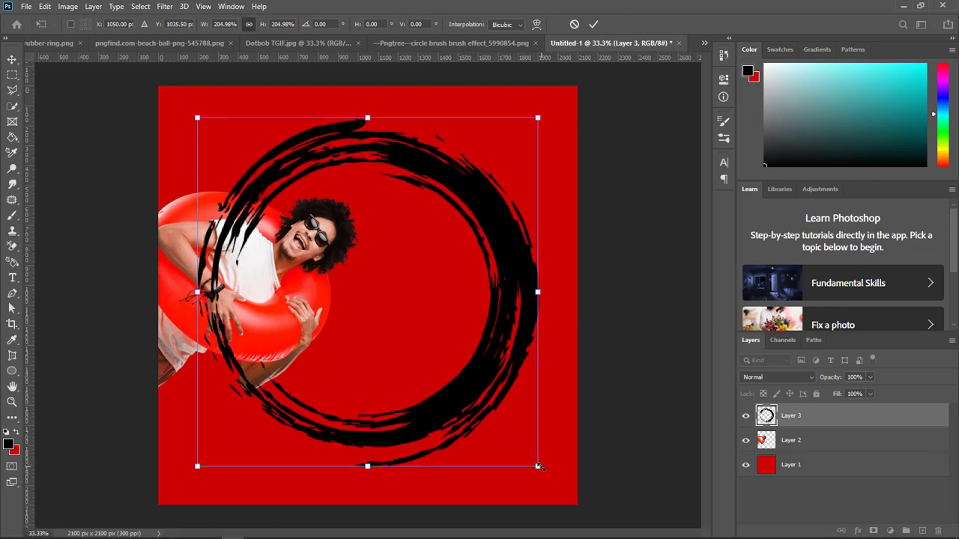
pyautogui.moveTo(538, 466); pyautogui.dragTo(547, 470)
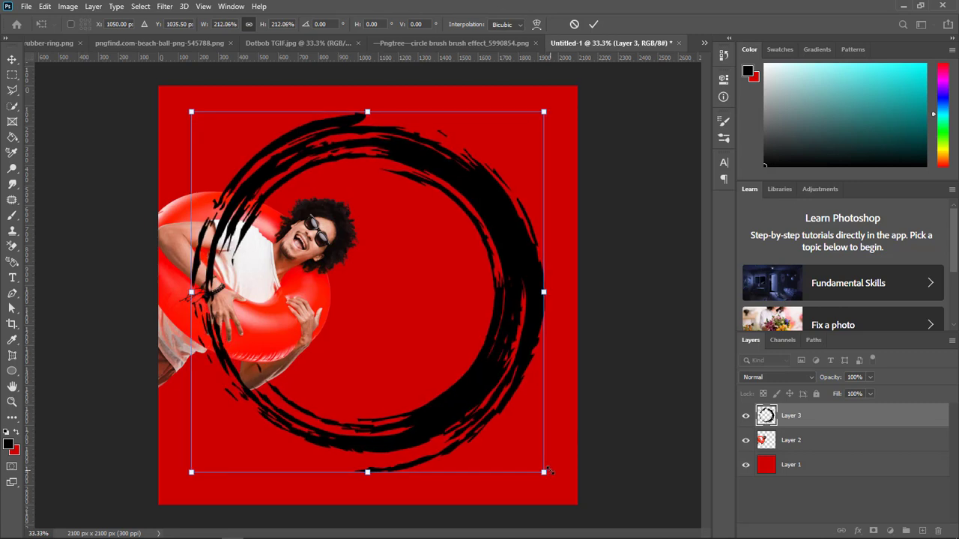
pyautogui.press('Return')
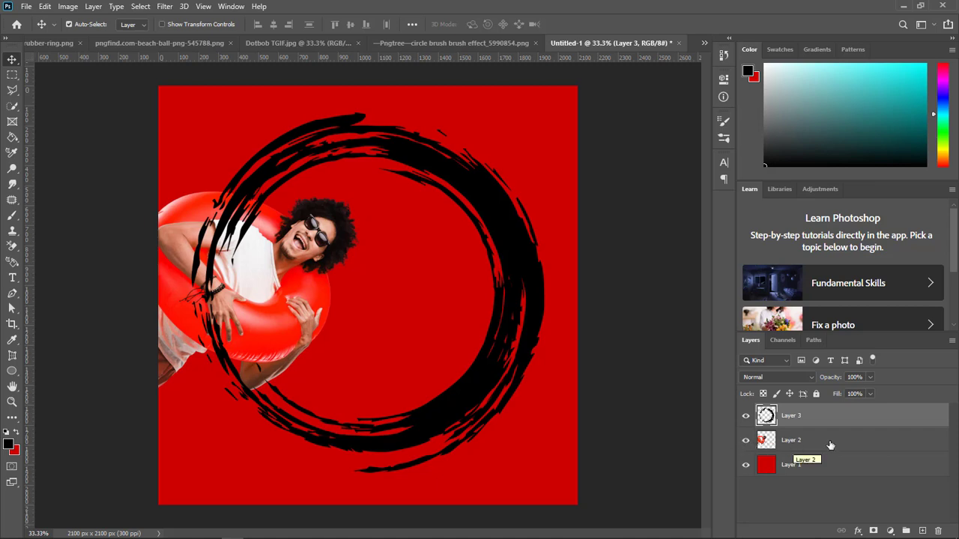
# Move the man's layer above the brush circle's layer, and view the reference flyer Dotbob TGIF.jpg
pyautogui.click(808, 451)
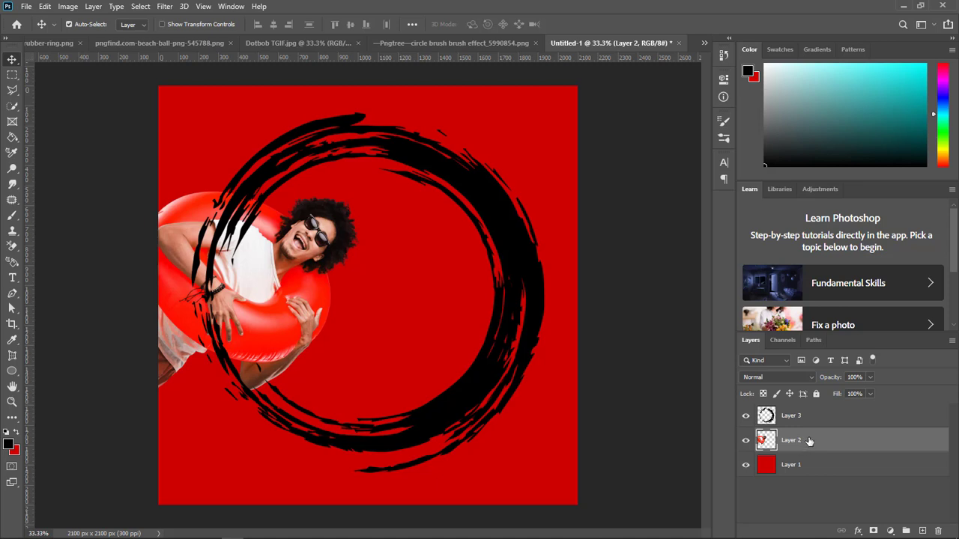
pyautogui.moveTo(809, 442); pyautogui.dragTo(812, 406)
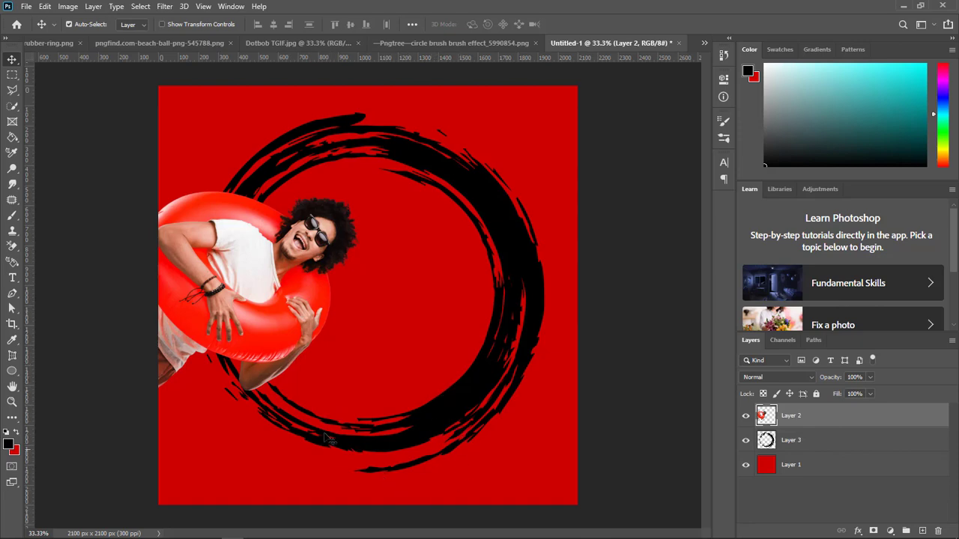
pyautogui.click(170, 40)
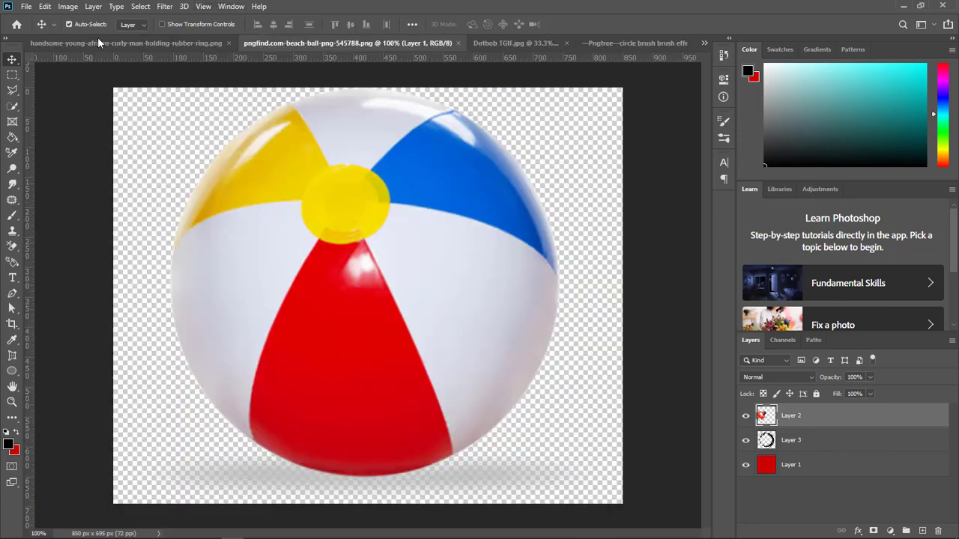
pyautogui.click(514, 43)
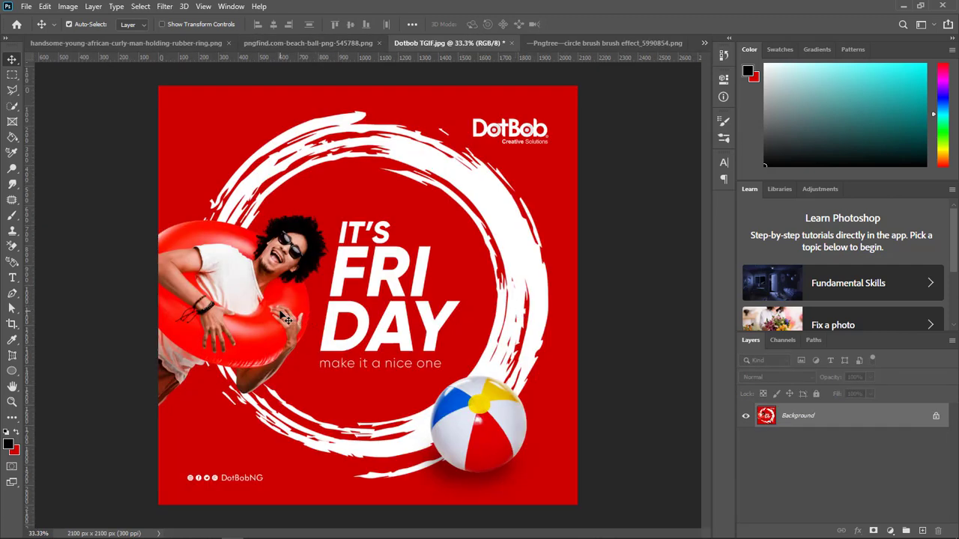
# Switch to Untitled-1 and enlarge the black brush circle slightly and proportionally around its centre
pyautogui.click(703, 42)
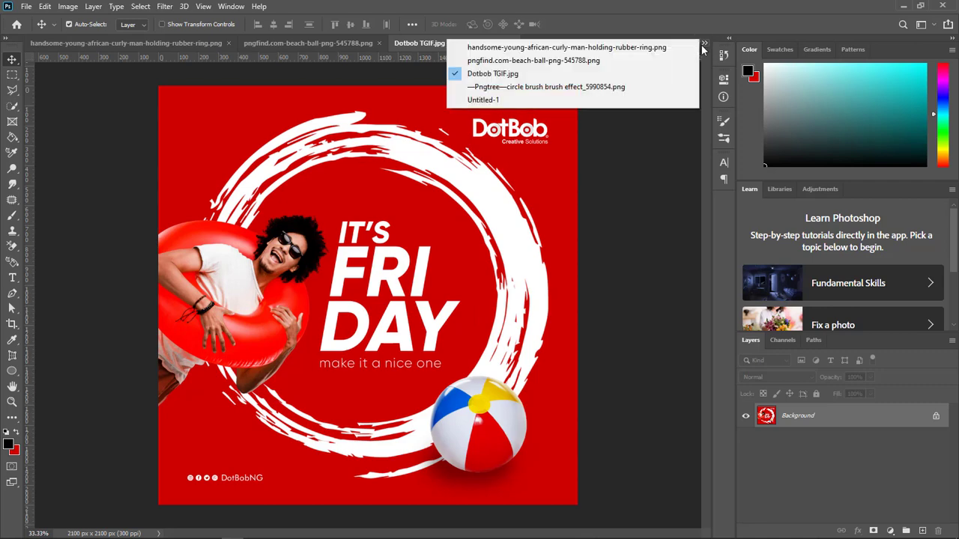
pyautogui.click(513, 100)
pyautogui.click(508, 266)
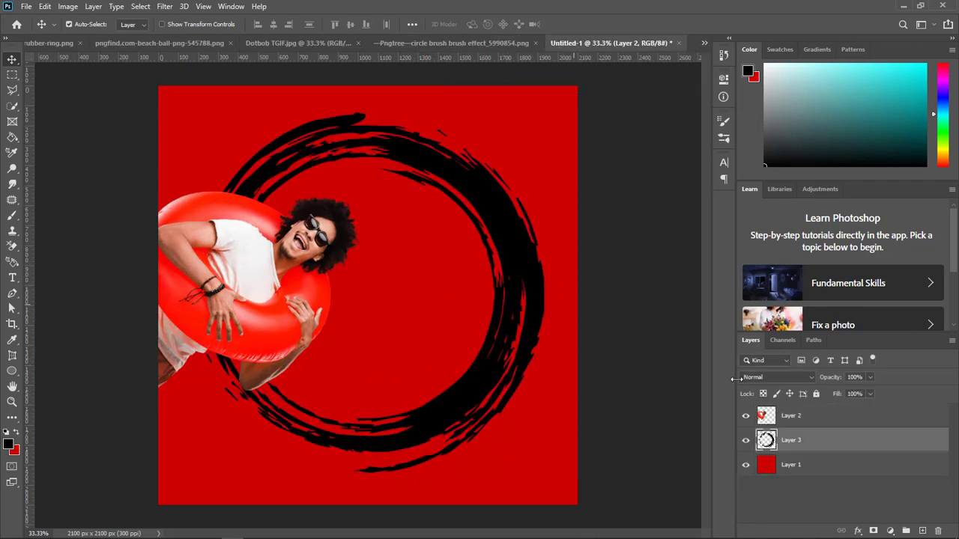
pyautogui.hotkey('ctrl', 't')
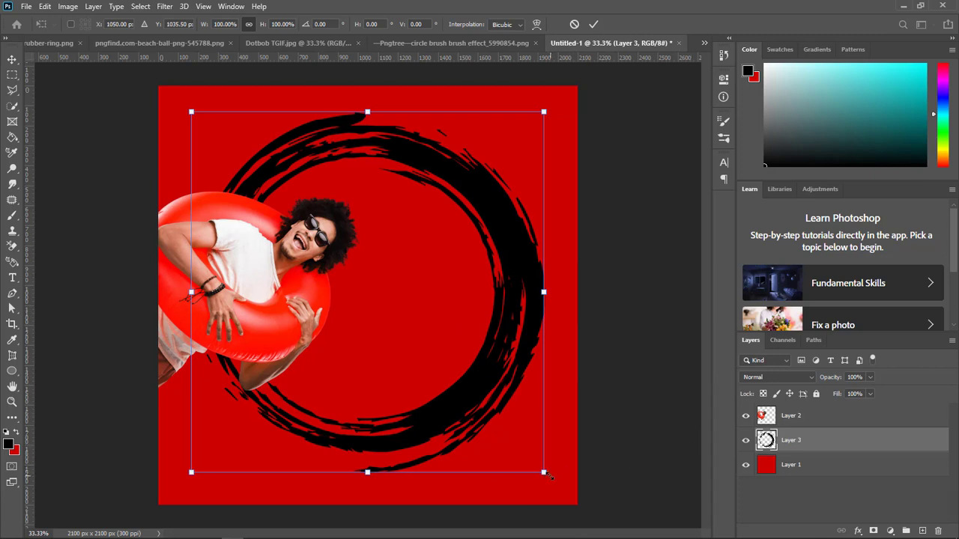
pyautogui.moveTo(544, 473); pyautogui.dragTo(560, 488)
pyautogui.press('Return')
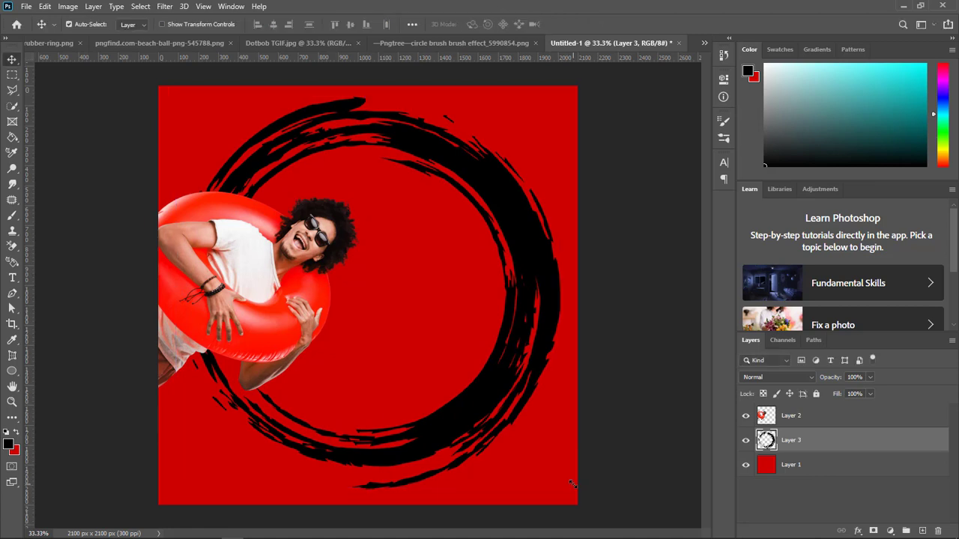
# Scale the man's layer proportionally to 87.22% and position it vertically centred against the canvas's left edge, over the brush circle
pyautogui.moveTo(266, 259)
pyautogui.mouseDown()
pyautogui.moveTo(241, 262)
pyautogui.moveTo(254, 270)
pyautogui.mouseUp()
pyautogui.hotkey('ctrl', 't')
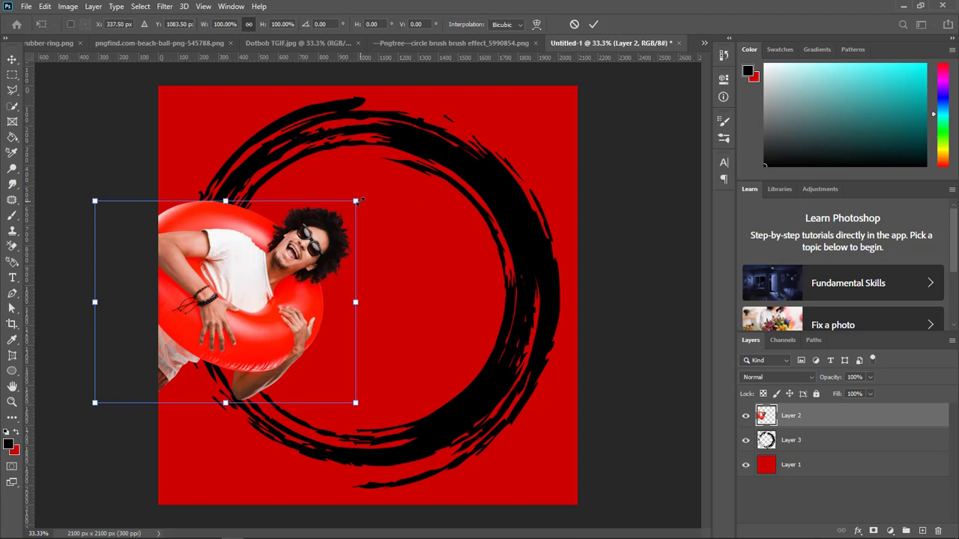
pyautogui.moveTo(357, 201); pyautogui.dragTo(339, 213)
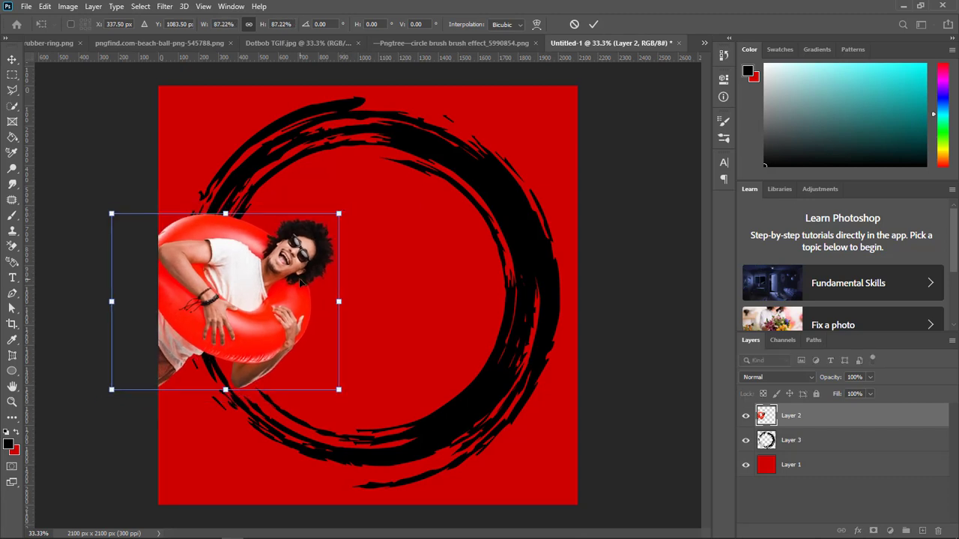
pyautogui.moveTo(299, 281); pyautogui.dragTo(306, 280)
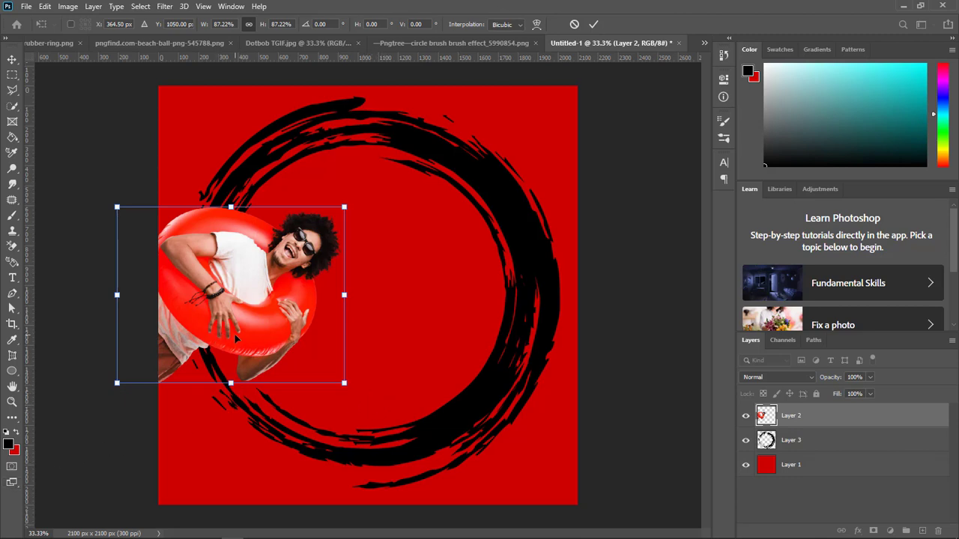
pyautogui.press('Return')
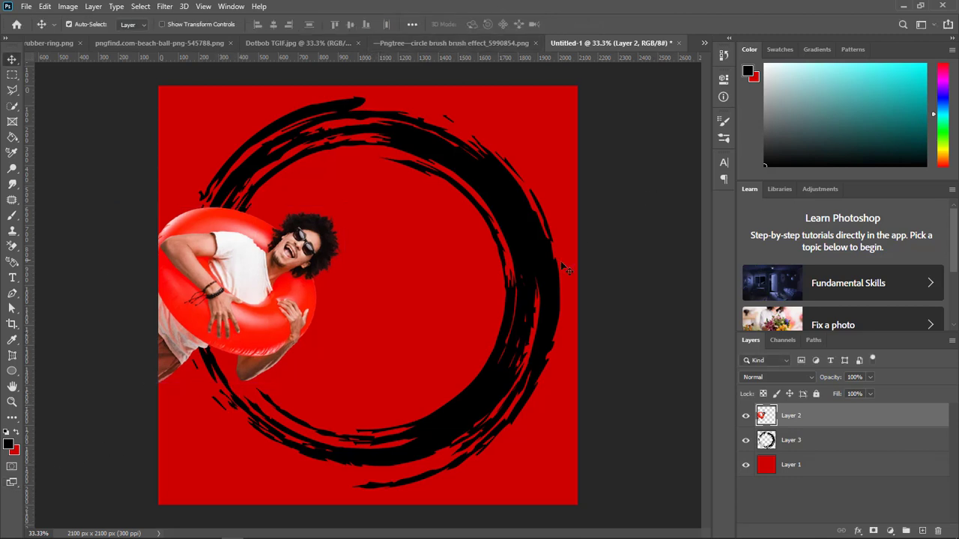
# Compare the brush circle with Dotbob TGIF.jpg, then shift it slightly down in Untitled-1 and invert its colour to white
pyautogui.click(513, 196)
pyautogui.click(277, 43)
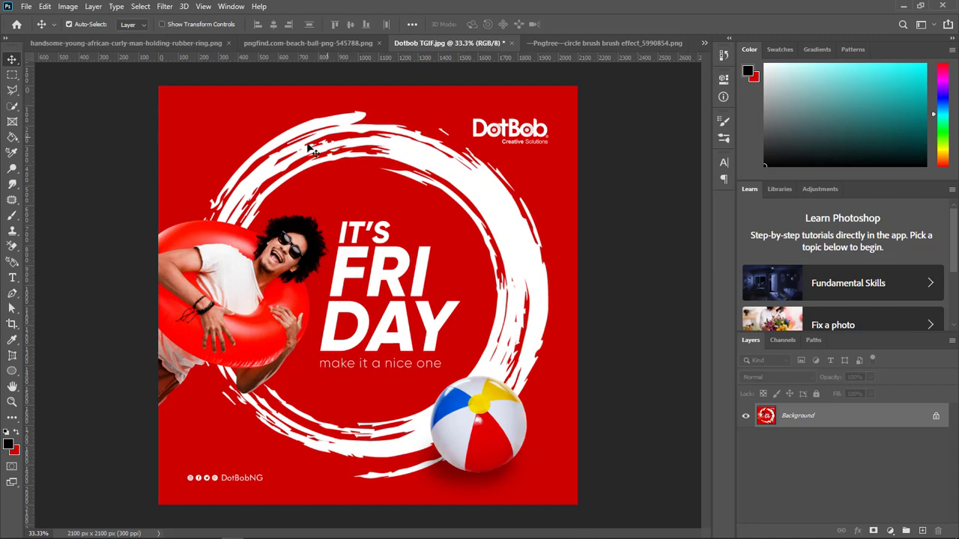
pyautogui.click(639, 43)
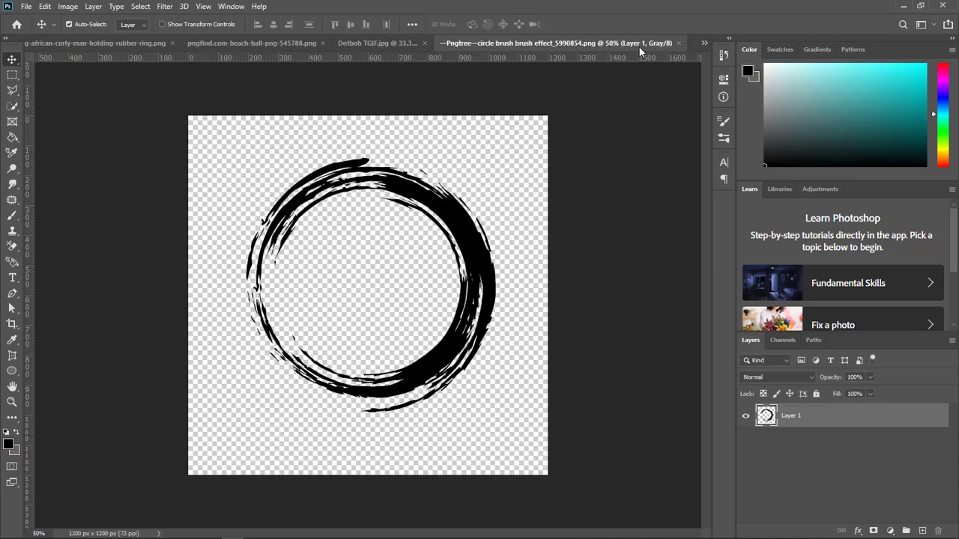
pyautogui.click(703, 43)
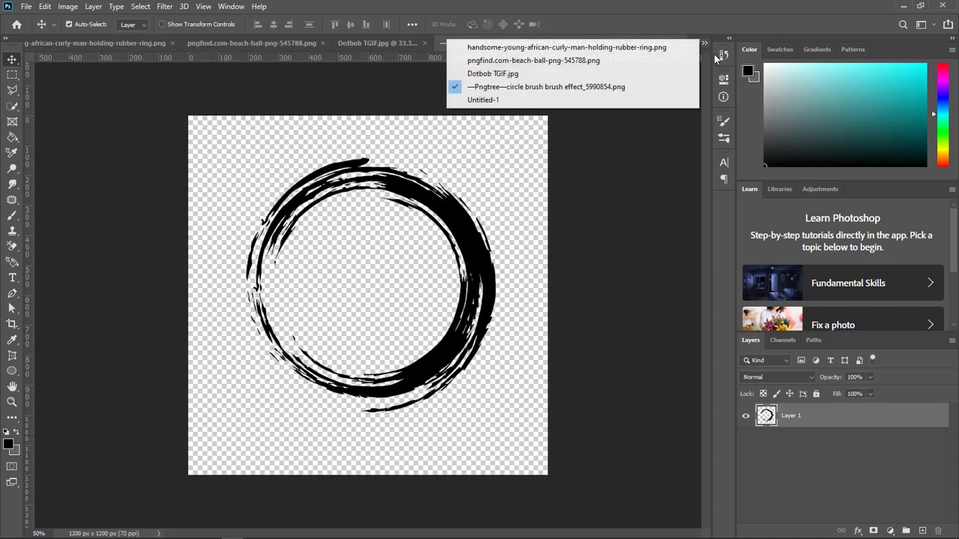
pyautogui.click(494, 101)
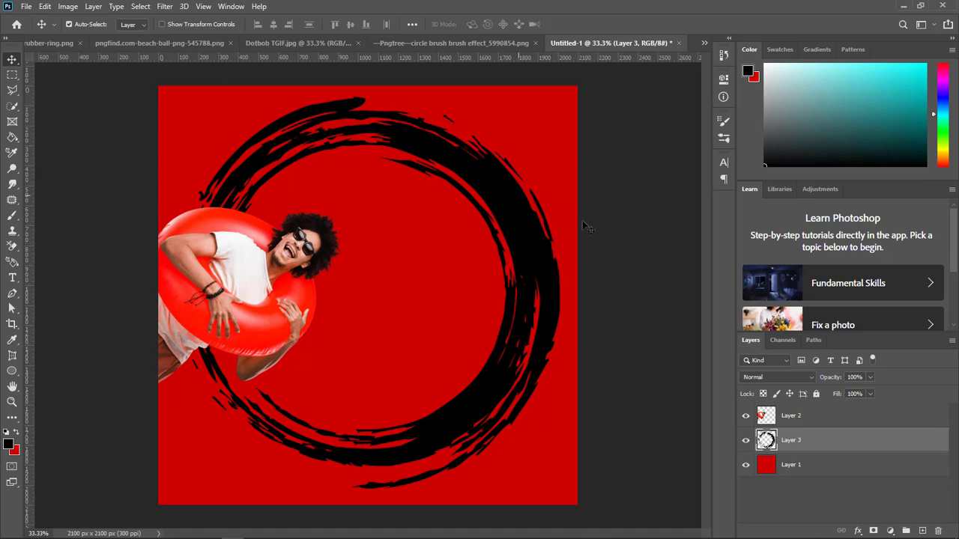
pyautogui.moveTo(523, 215)
pyautogui.mouseDown()
pyautogui.moveTo(533, 196)
pyautogui.moveTo(518, 219)
pyautogui.mouseUp()
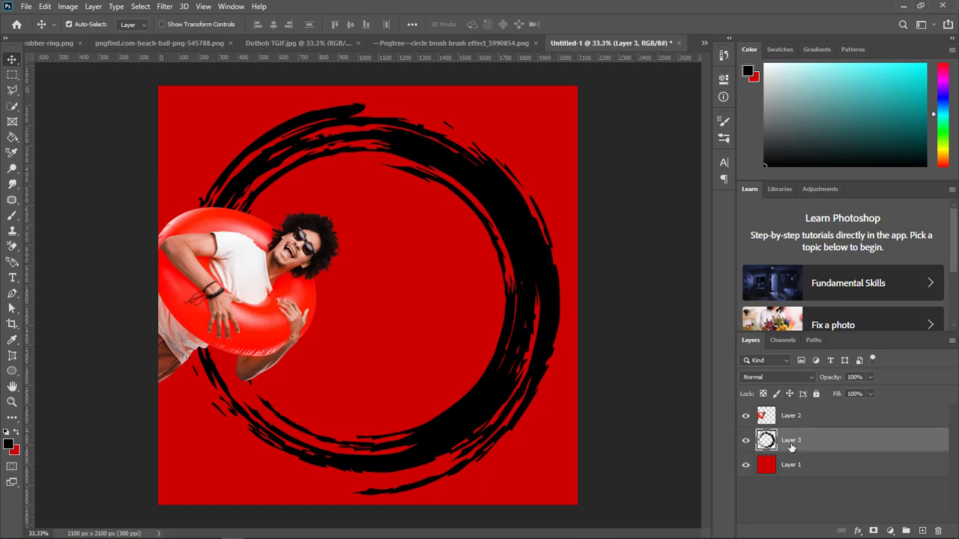
pyautogui.hotkey('ctrl', 'i')
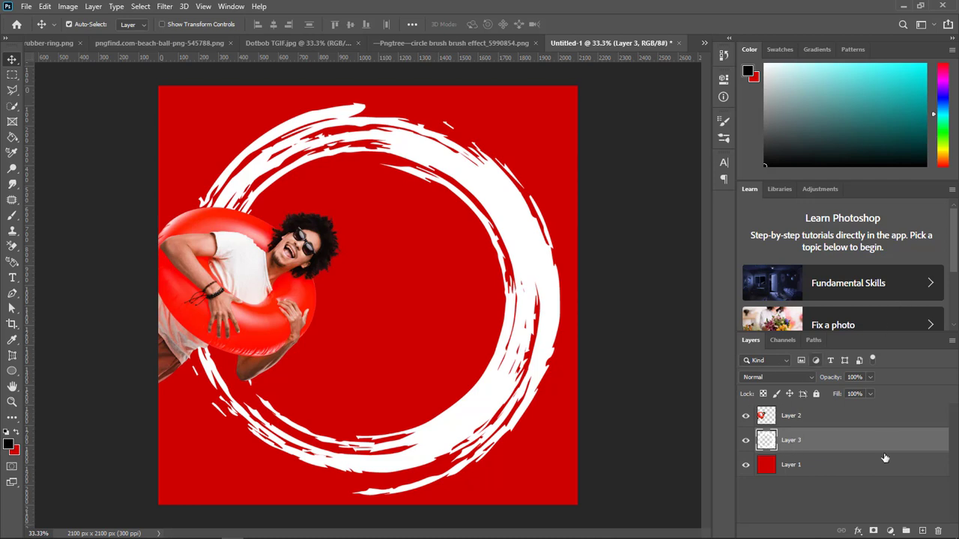
# Try inverting the background layer's colour, and refill the layer with the red background colour
pyautogui.click(807, 471)
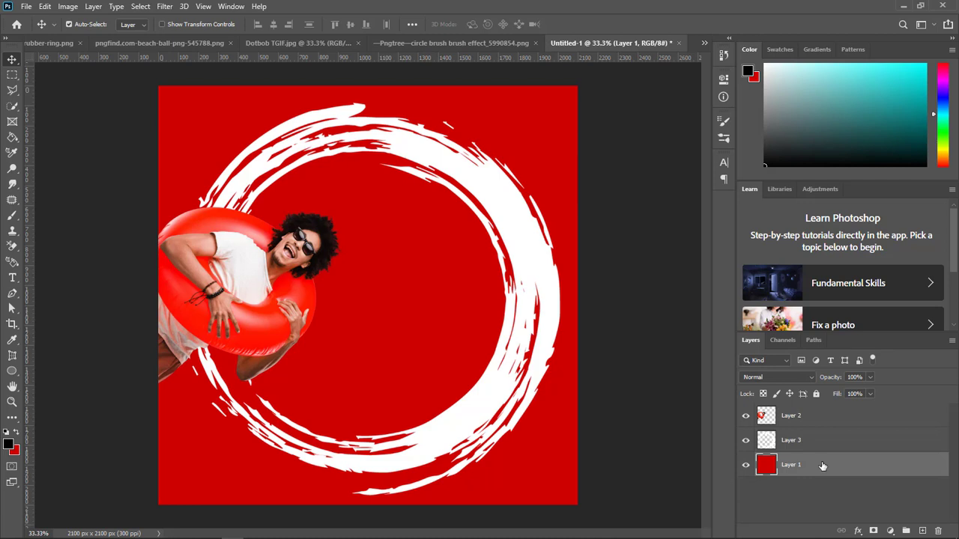
pyautogui.hotkey('ctrl', 'i')
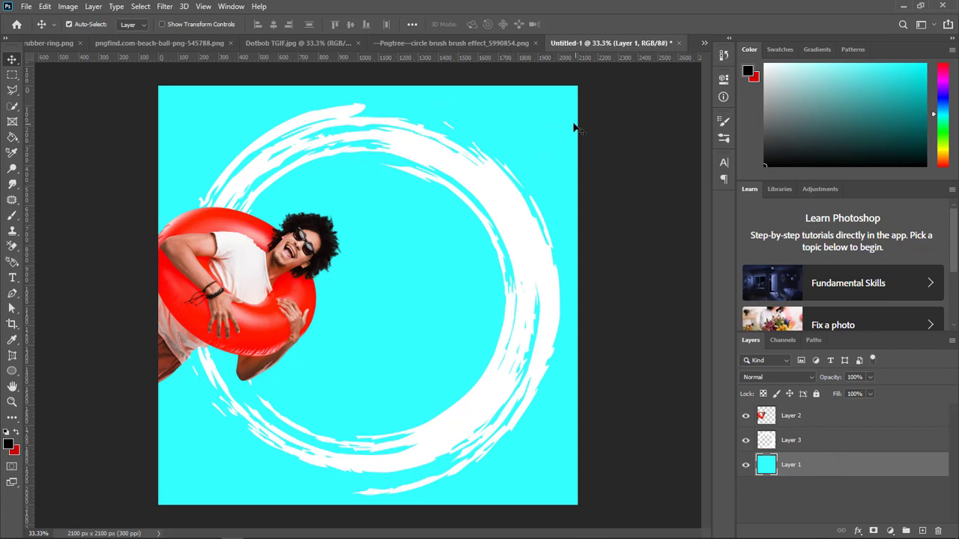
pyautogui.hotkey('ctrl', 'BackSpace')
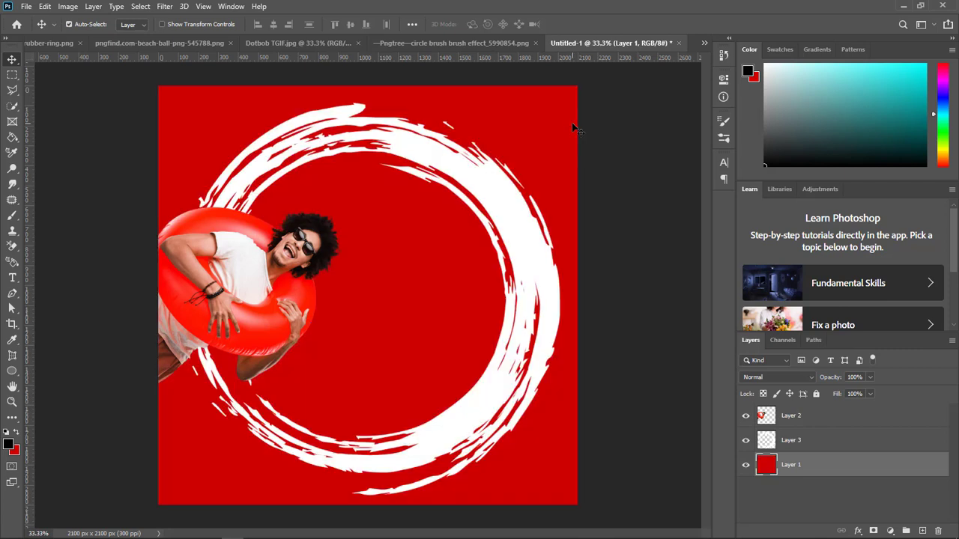
# Duplicate the beach ball image's layer into Untitled-1 directly above the brush circle's layer, and return to that document
pyautogui.click(803, 437)
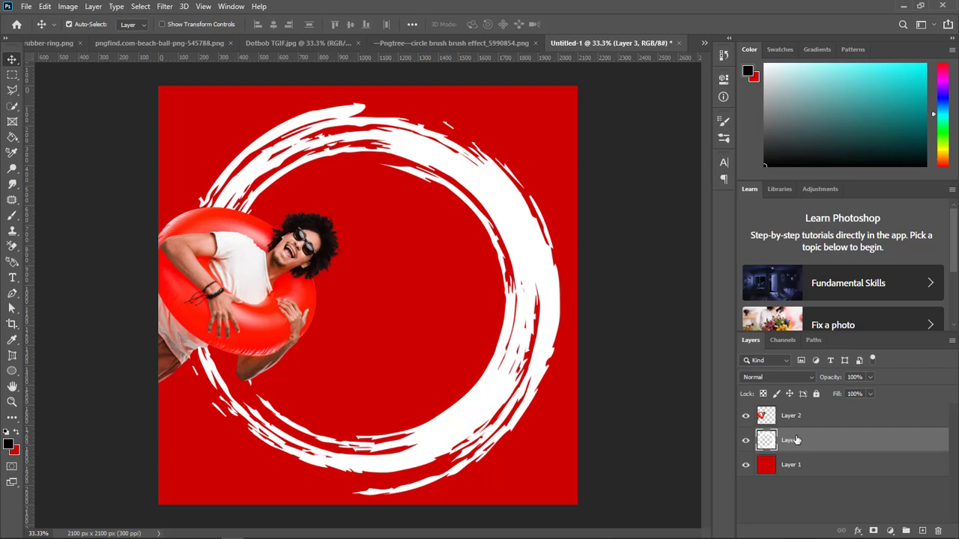
pyautogui.click(148, 46)
pyautogui.rightClick(819, 409)
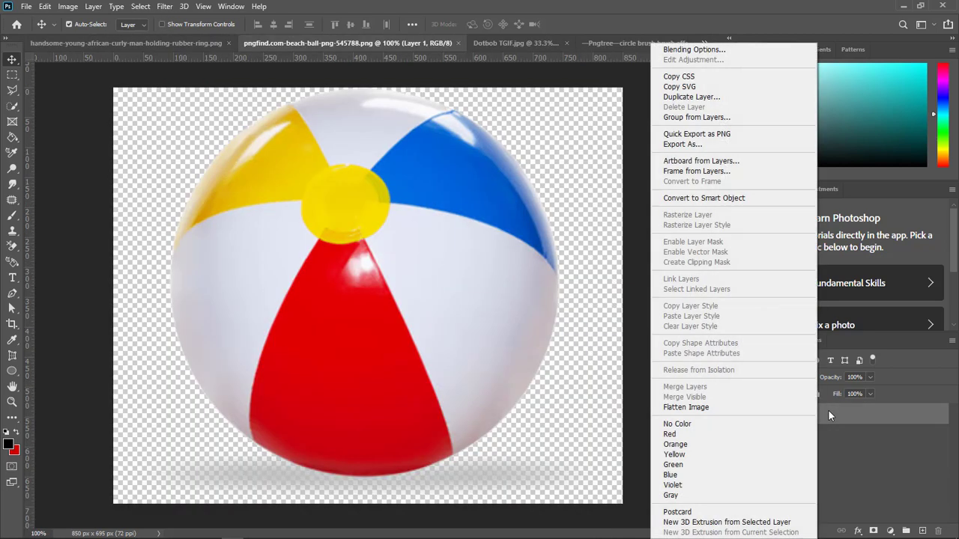
pyautogui.click(683, 97)
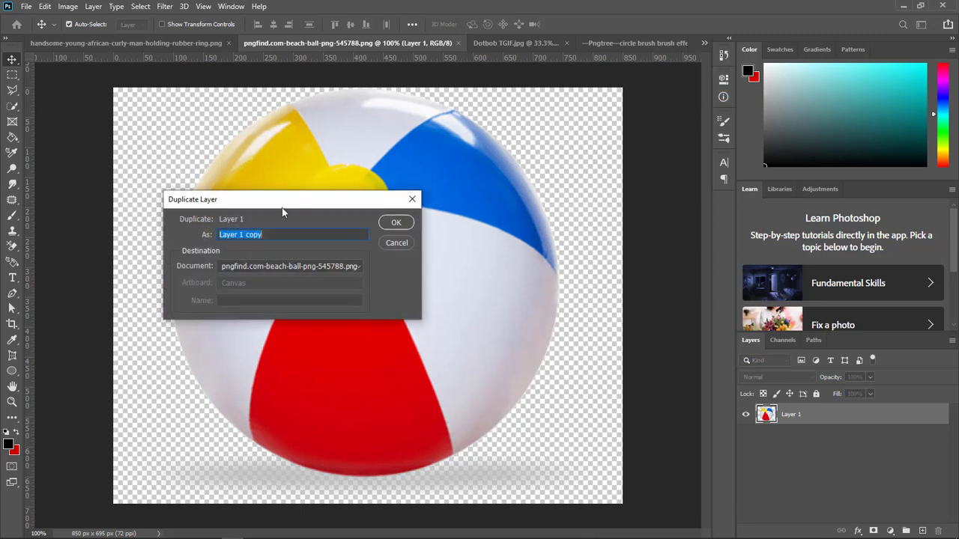
pyautogui.click(287, 268)
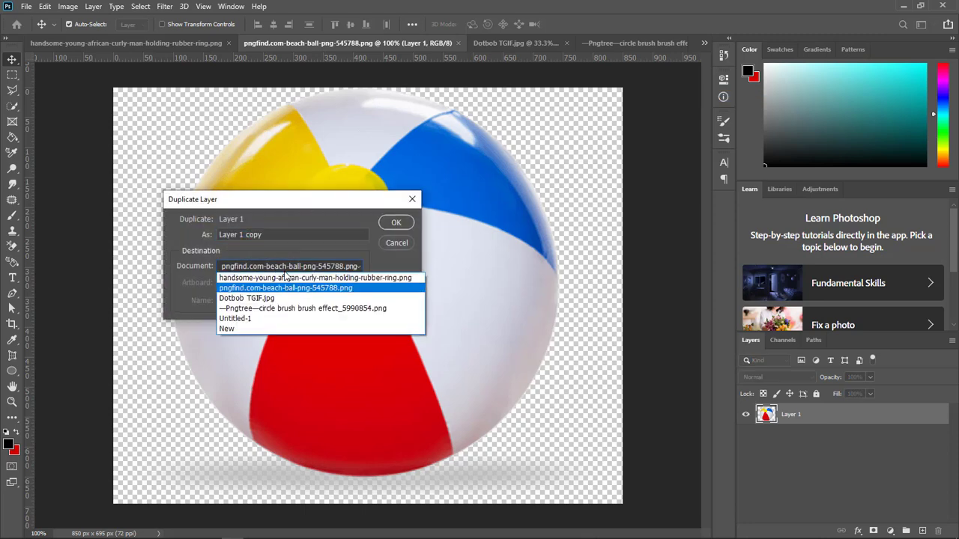
pyautogui.click(249, 319)
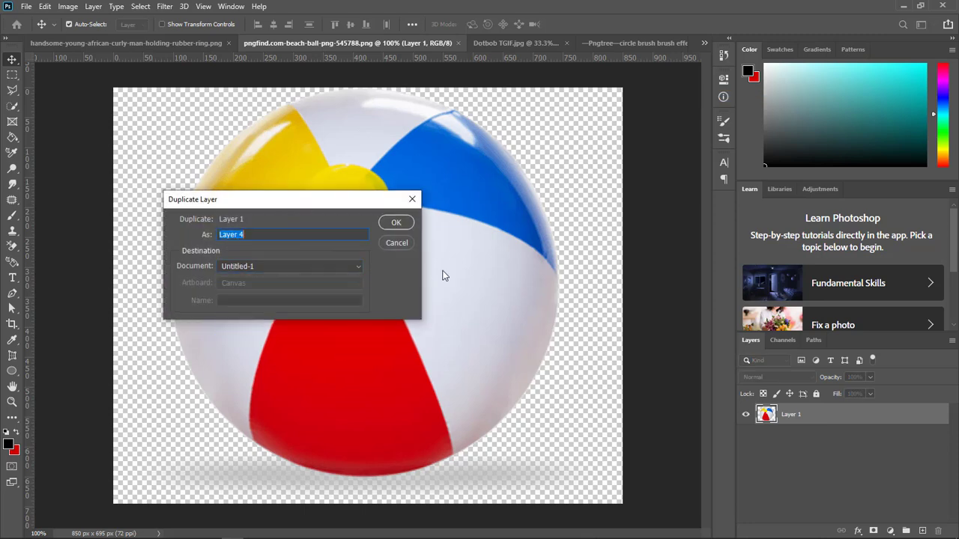
pyautogui.click(395, 223)
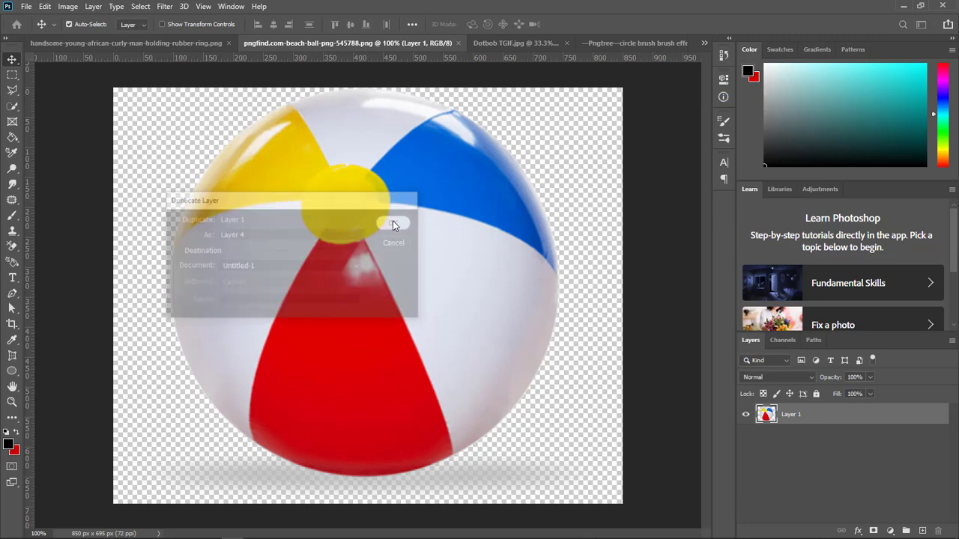
pyautogui.click(703, 44)
pyautogui.click(537, 87)
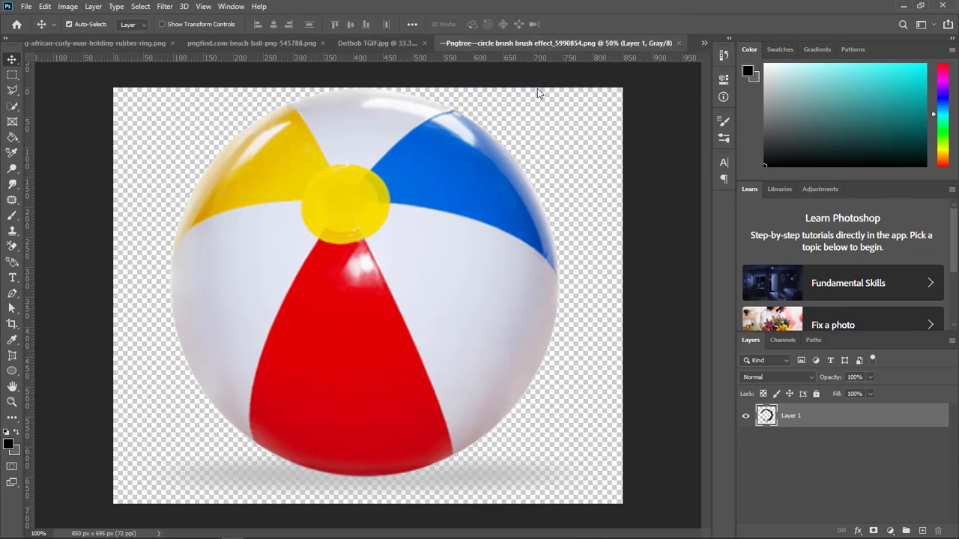
pyautogui.click(704, 42)
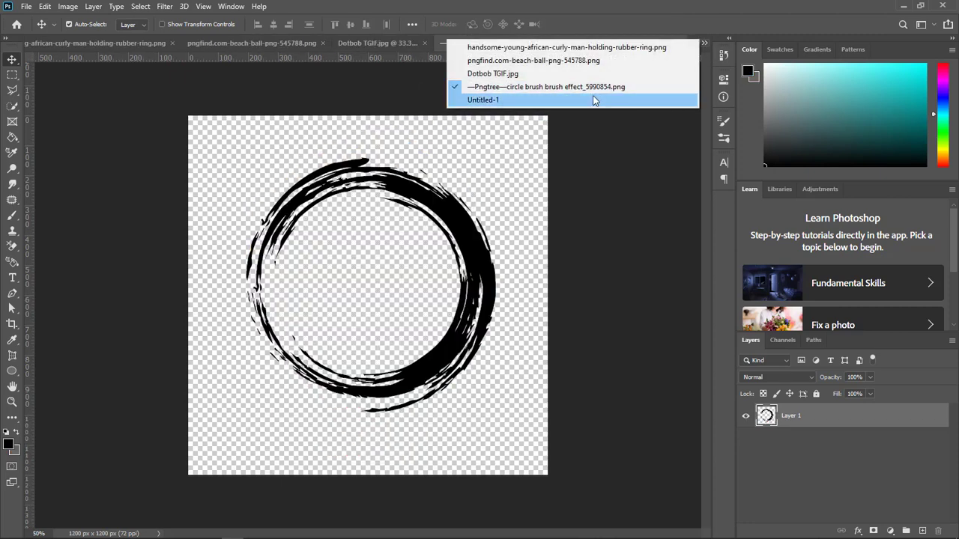
pyautogui.click(483, 104)
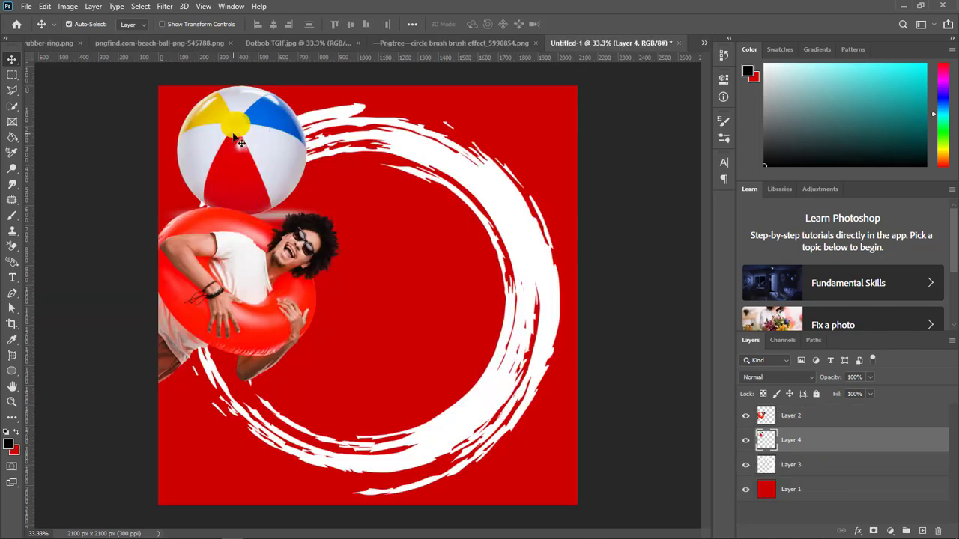
# Move the beach ball beside the man inside the brush circle, and activate the Polygonal Lasso tool
pyautogui.moveTo(238, 141); pyautogui.dragTo(376, 185)
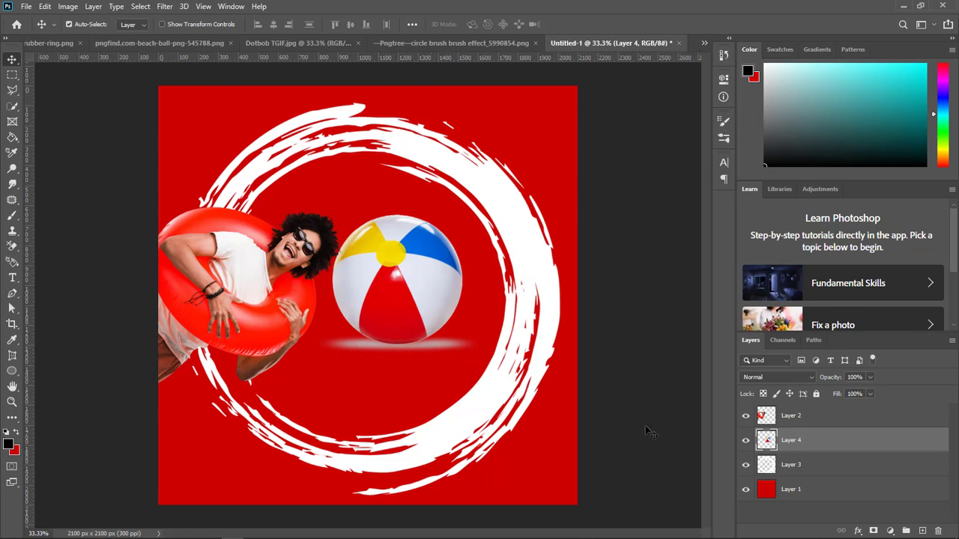
pyautogui.hotkey('ctrl', '+')
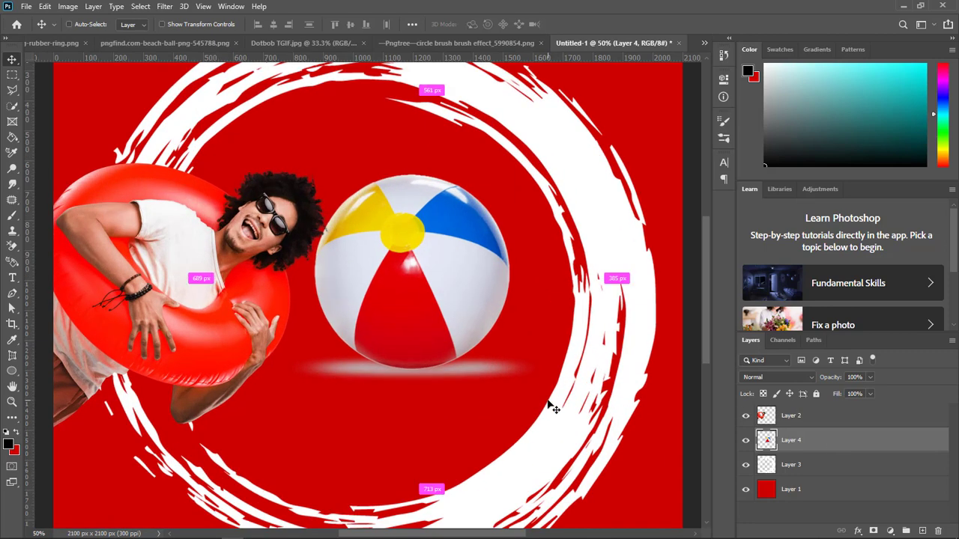
pyautogui.hotkey('ctrl', '+')
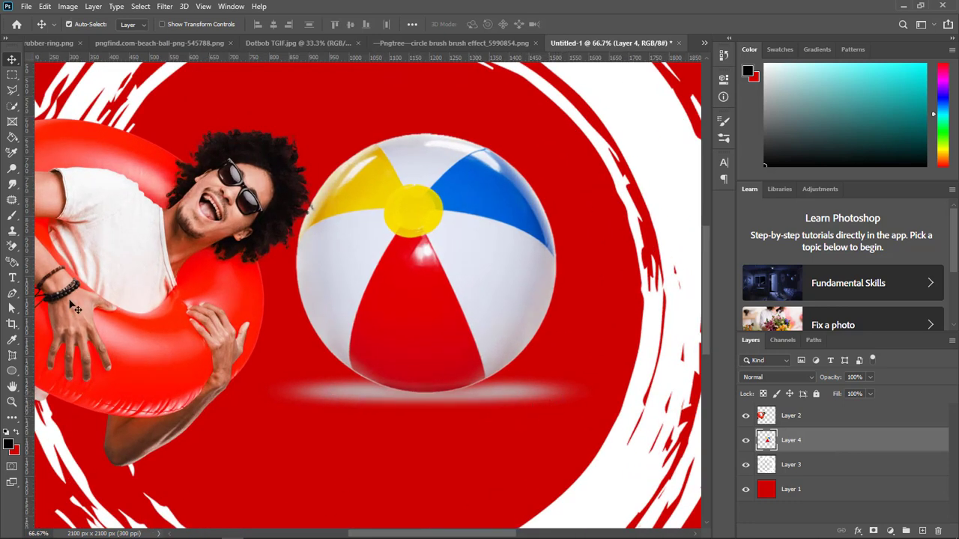
pyautogui.click(12, 90)
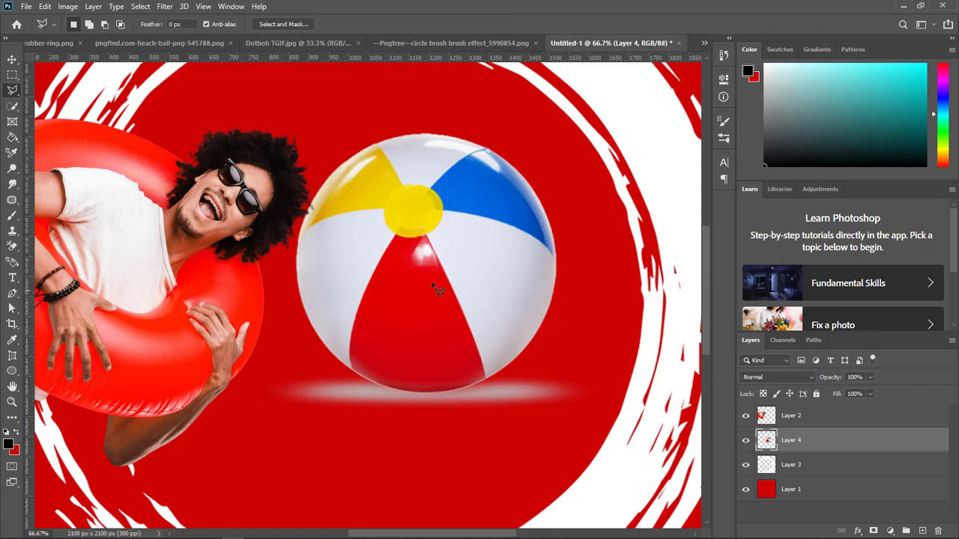
pyautogui.click(659, 426)
pyautogui.doubleClick(567, 477)
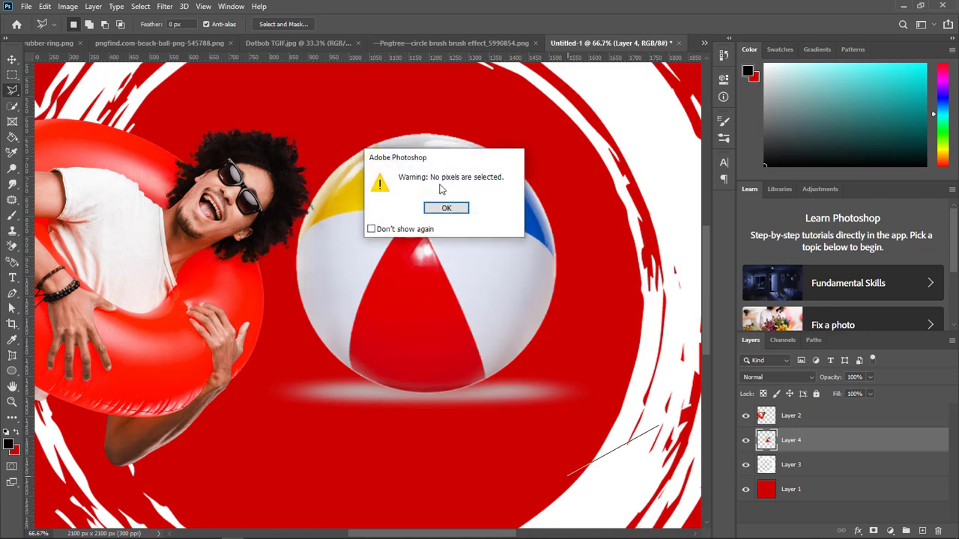
pyautogui.click(445, 210)
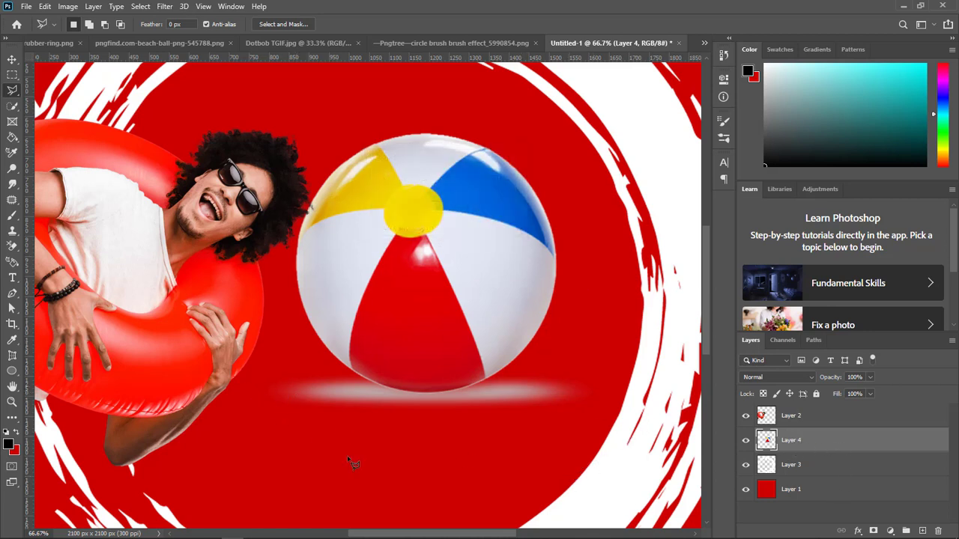
# Outline the pale shadow beneath the beach ball with the Polygonal Lasso, following the ball's lower edge, and delete it from the ball's layer
pyautogui.click(592, 506)
pyautogui.click(628, 446)
pyautogui.click(626, 358)
pyautogui.click(613, 345)
pyautogui.click(563, 343)
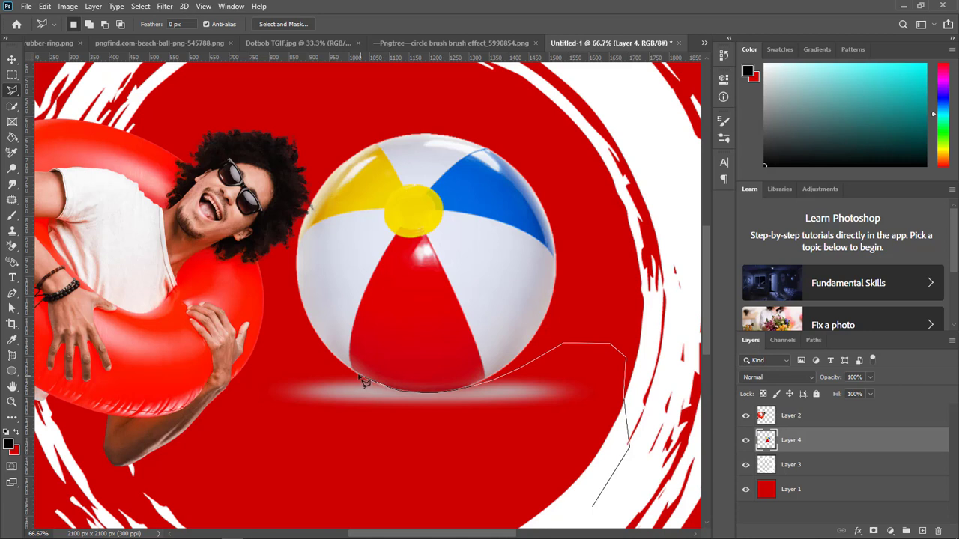
pyautogui.click(318, 360)
pyautogui.click(256, 350)
pyautogui.click(250, 411)
pyautogui.click(218, 460)
pyautogui.click(466, 478)
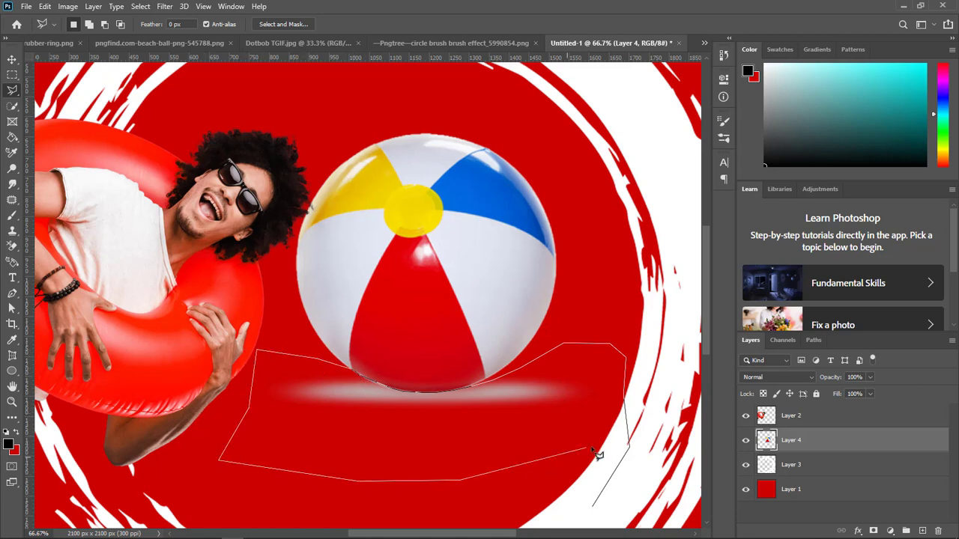
pyautogui.doubleClick(592, 450)
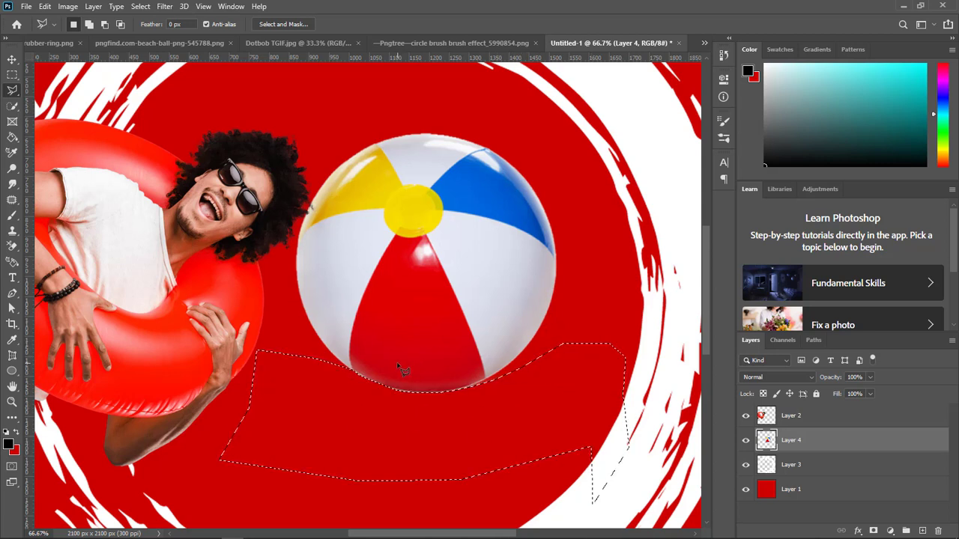
# Clear the selection left around the deleted shadow beneath the beach ball
pyautogui.click(12, 59)
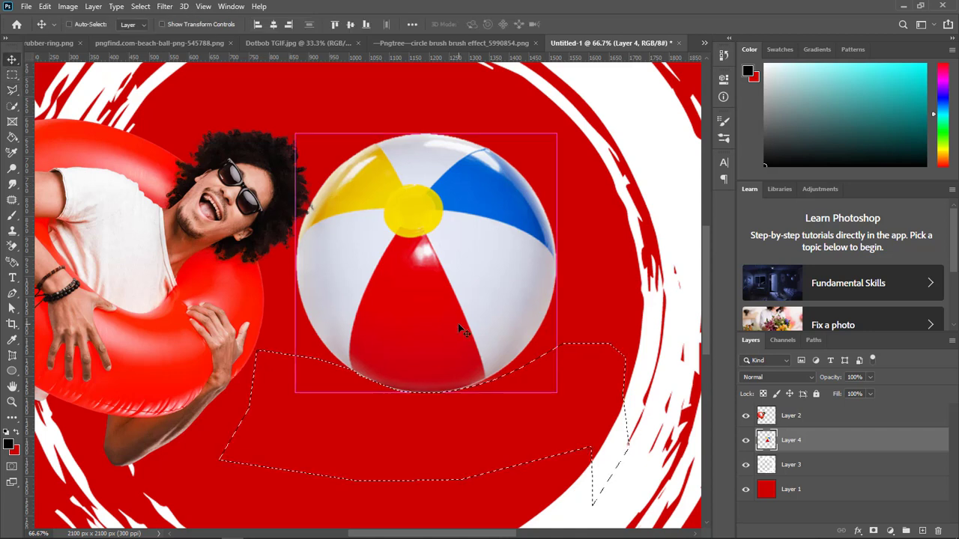
pyautogui.hotkey('ctrl', 'd')
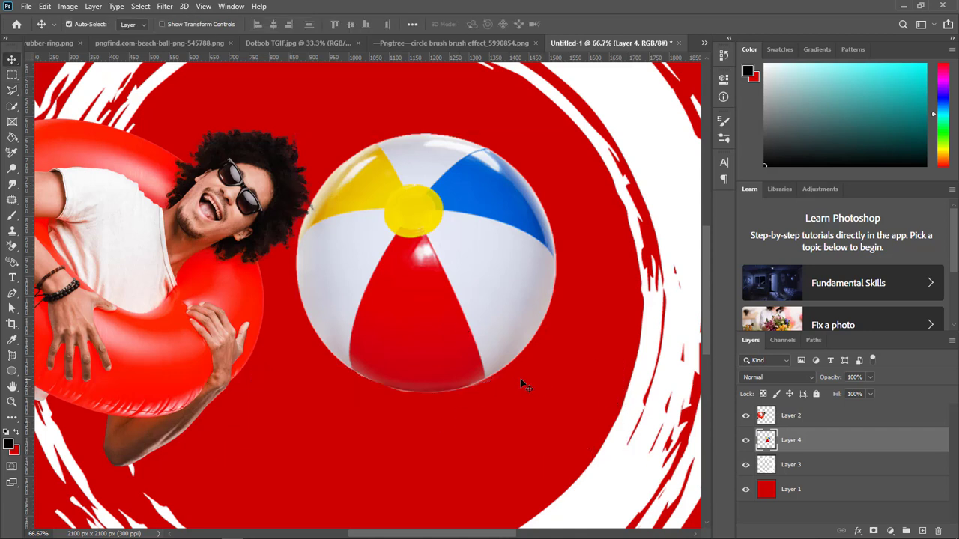
pyautogui.hotkey('ctrl', '+')
pyautogui.hotkey('ctrl', '+')
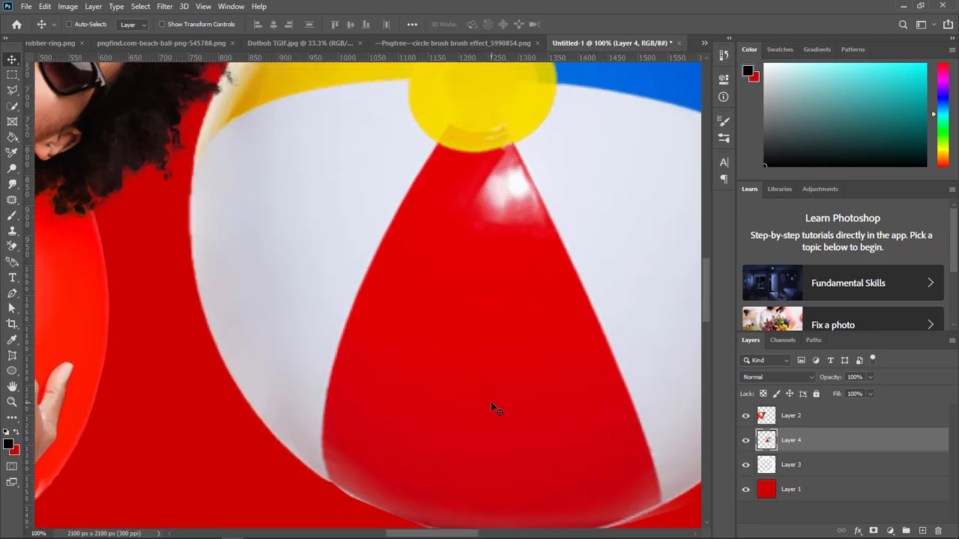
pyautogui.moveTo(446, 534); pyautogui.dragTo(481, 537)
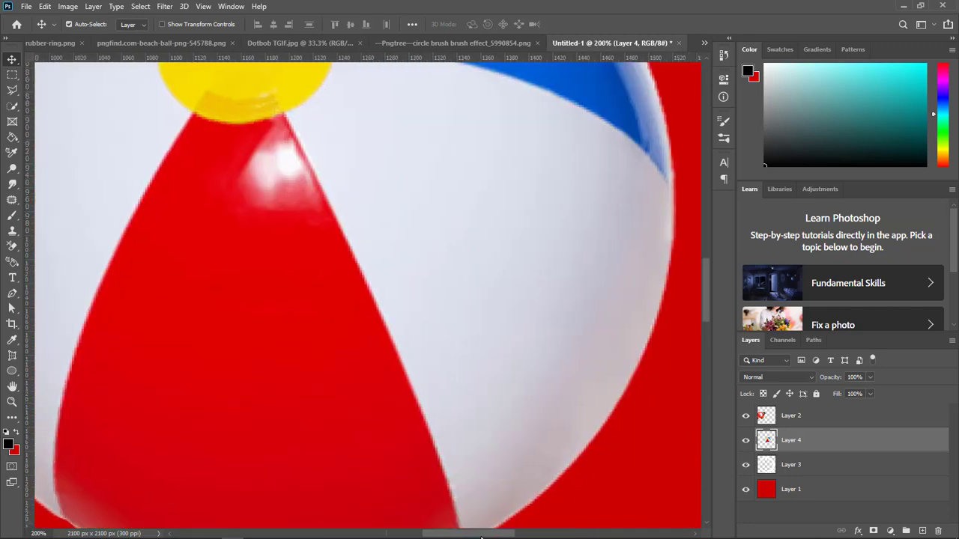
pyautogui.moveTo(705, 271); pyautogui.dragTo(712, 314)
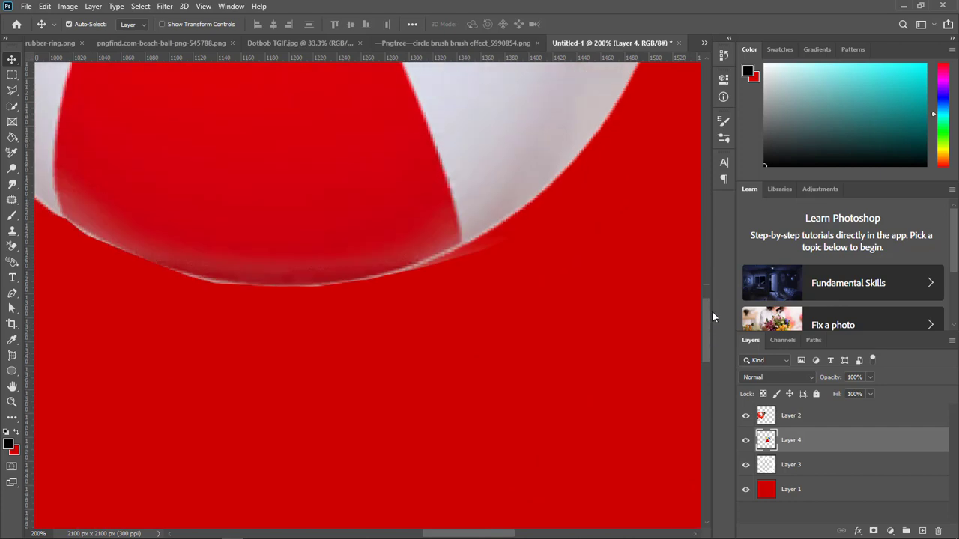
# Try trimming the leftover fringe along the beach ball's lower edge with a Magnetic Lasso selection, and undo the trim and selection
pyautogui.click(11, 93)
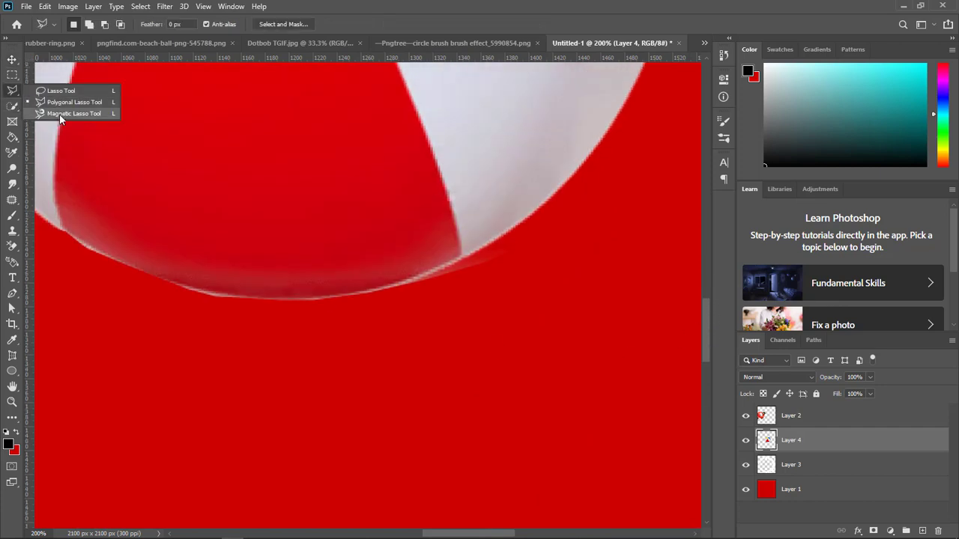
pyautogui.click(61, 114)
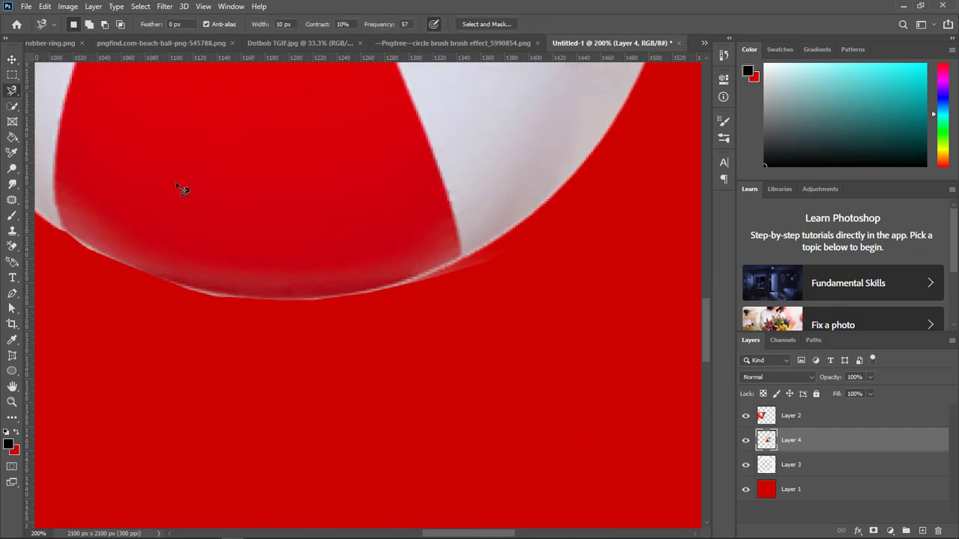
pyautogui.click(562, 185)
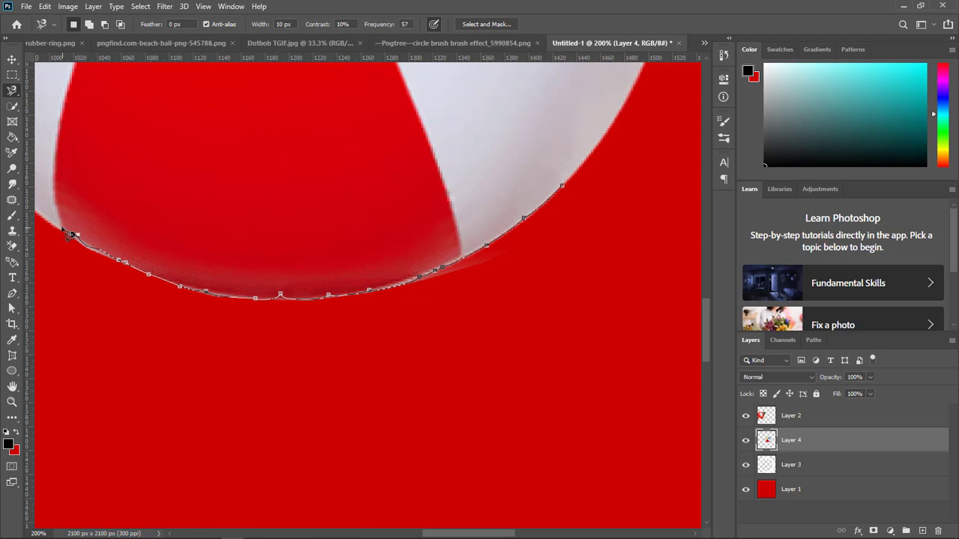
pyautogui.doubleClick(614, 198)
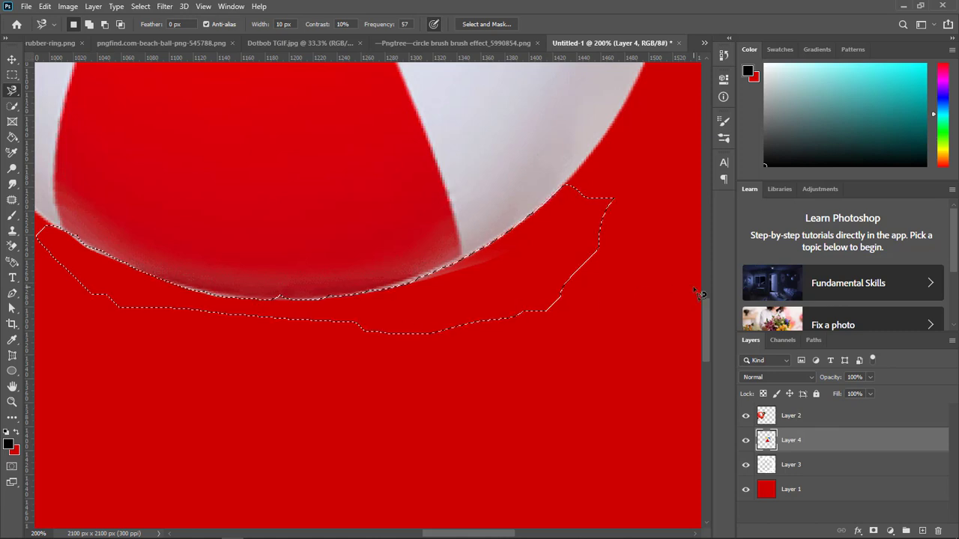
pyautogui.hotkey('ctrl', 'd')
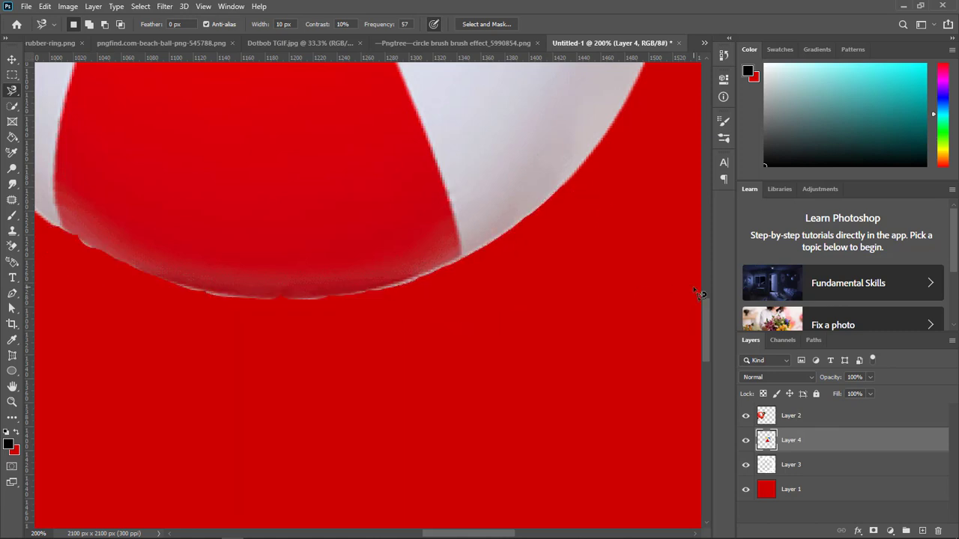
pyautogui.hotkey('ctrl', 'z')
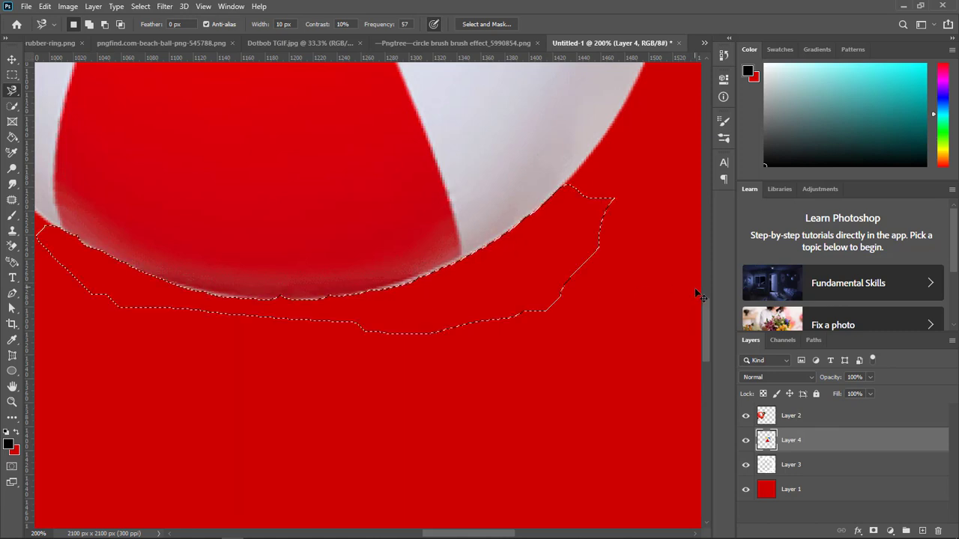
pyautogui.hotkey('ctrl', 'z')
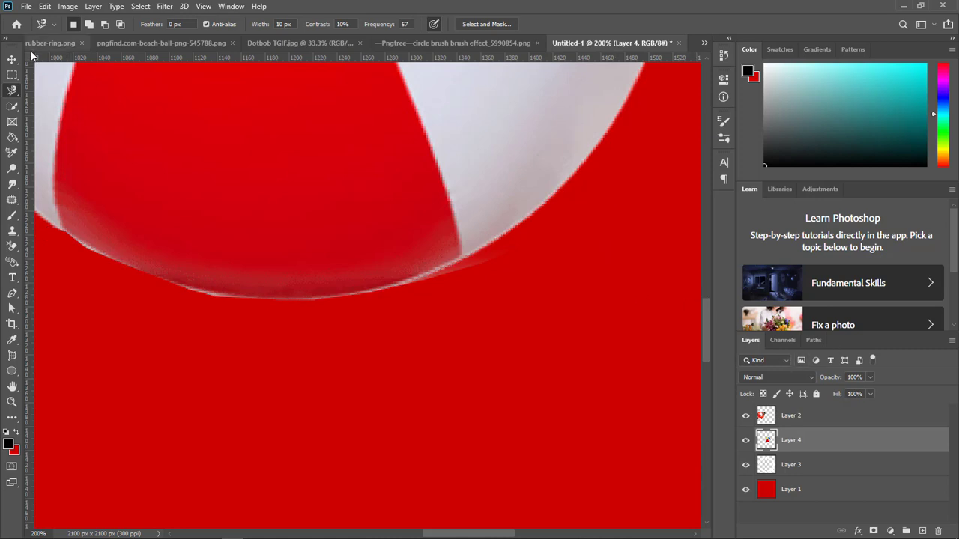
# Outline the leftover fringe along the beach ball's lower edge with the Polygonal Lasso, delete it, and clear the selection
pyautogui.rightClick(11, 90)
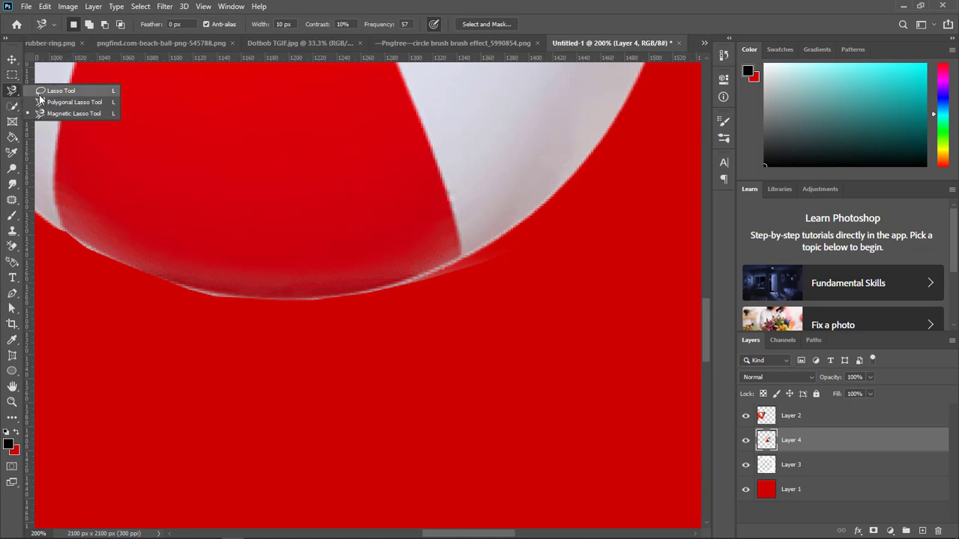
pyautogui.click(67, 105)
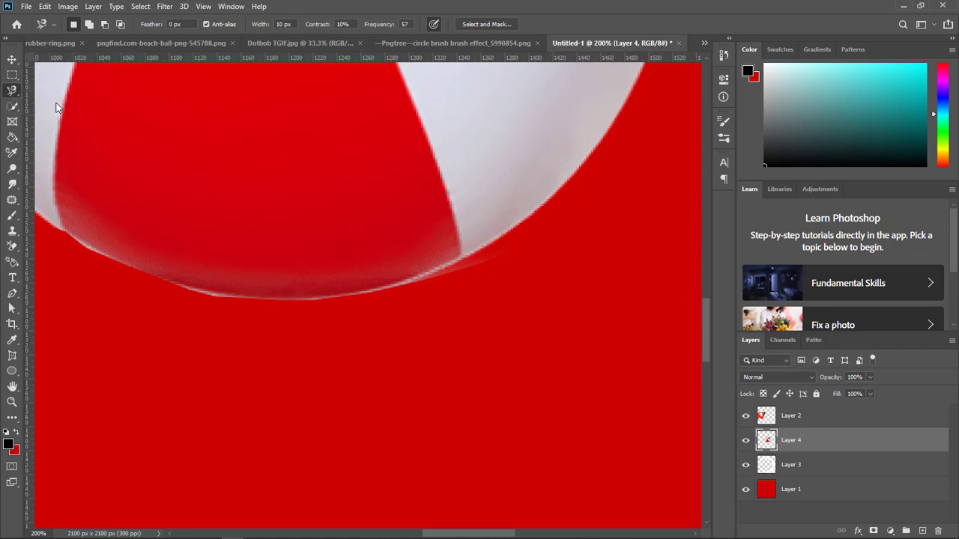
pyautogui.click(540, 204)
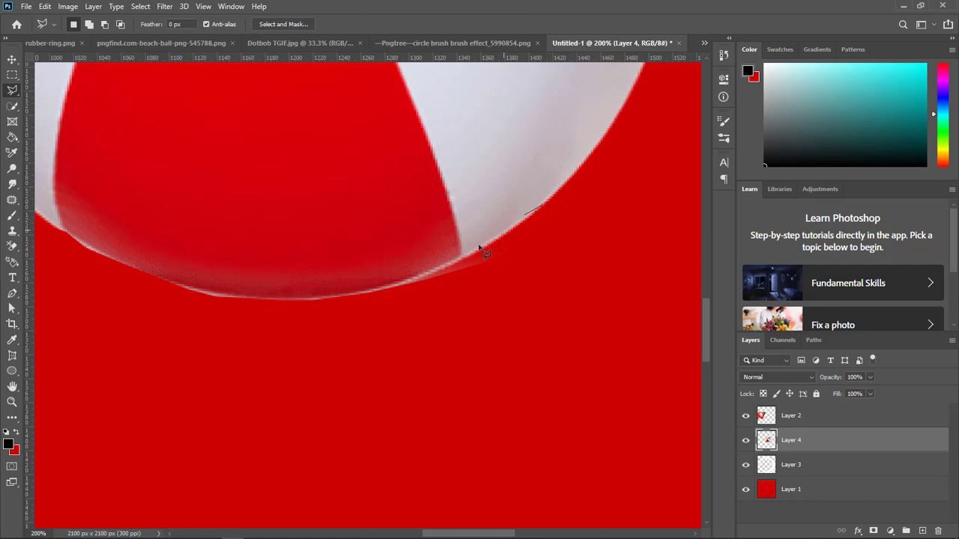
pyautogui.click(433, 273)
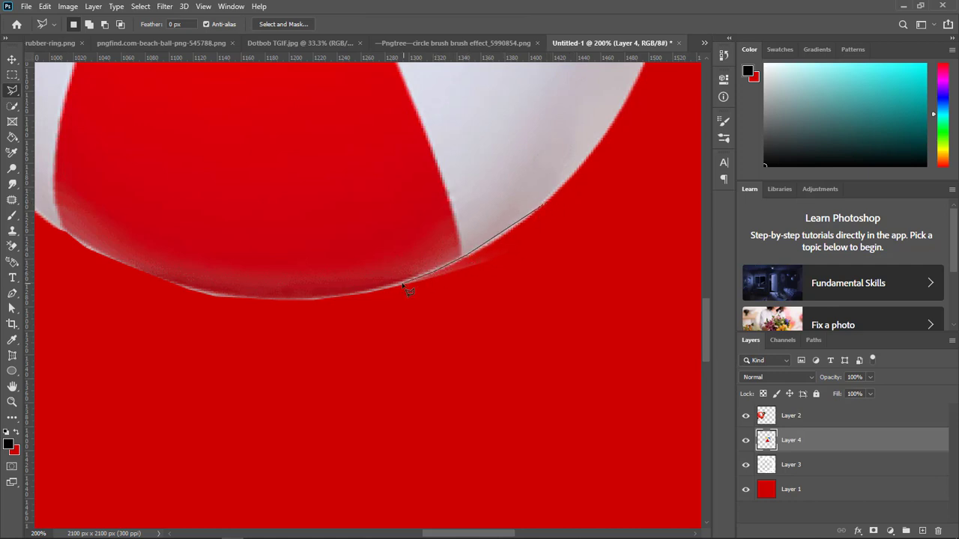
pyautogui.click(354, 294)
pyautogui.click(53, 227)
pyautogui.click(41, 233)
pyautogui.click(93, 304)
pyautogui.click(236, 343)
pyautogui.click(510, 292)
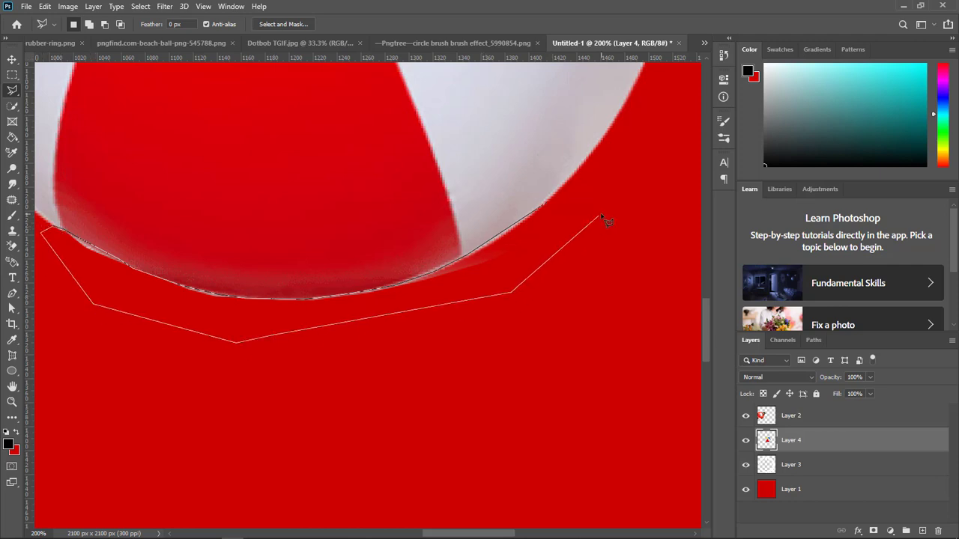
pyautogui.doubleClick(598, 214)
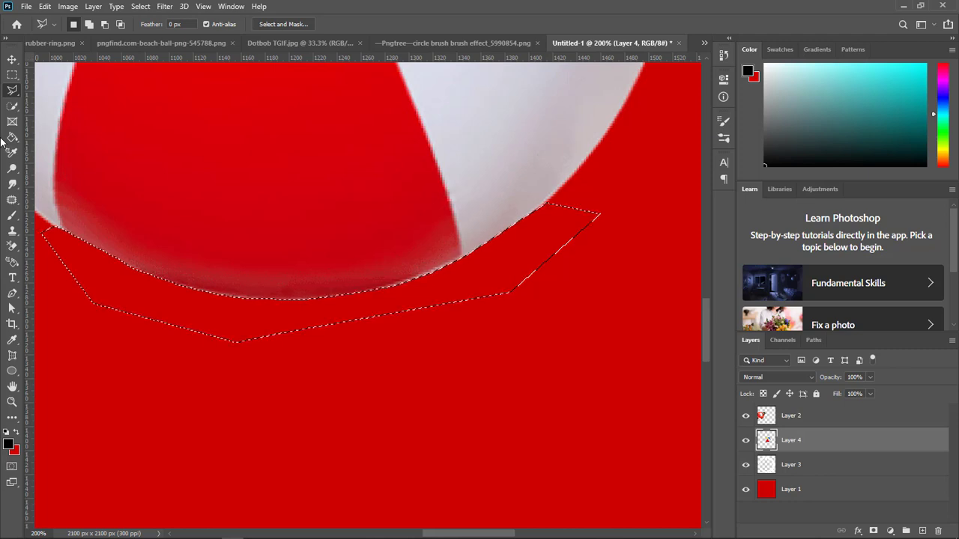
pyautogui.hotkey('ctrl', 'd')
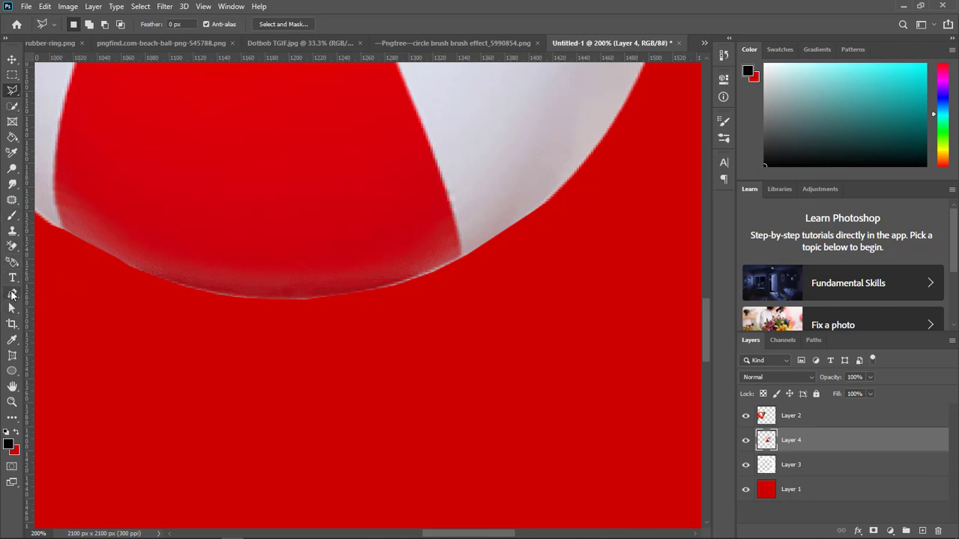
# Draw a black-filled Pen shape with a curve between the ball's lower-right and lower-left edges, and roughly adjust its left handle
pyautogui.click(582, 166)
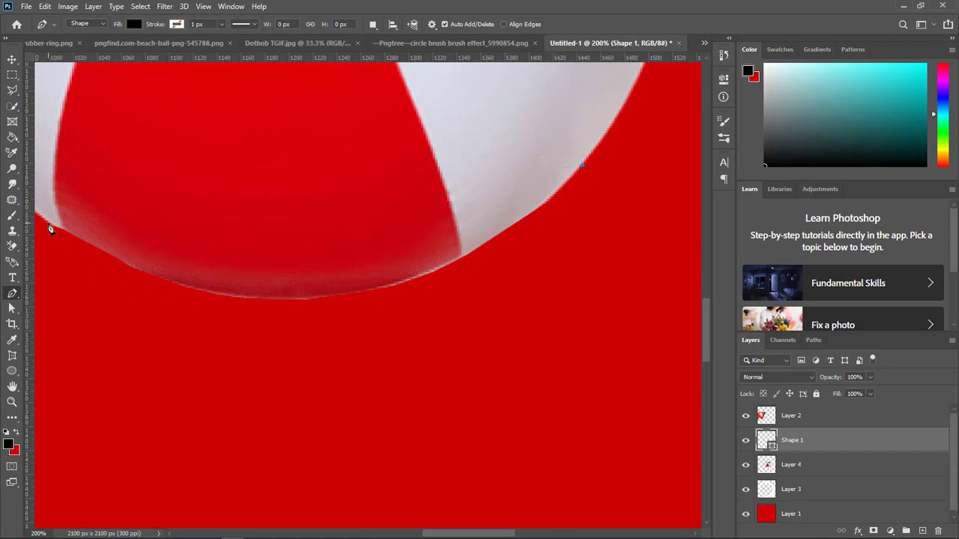
pyautogui.moveTo(45, 220); pyautogui.dragTo(86, 88)
pyautogui.click(698, 283)
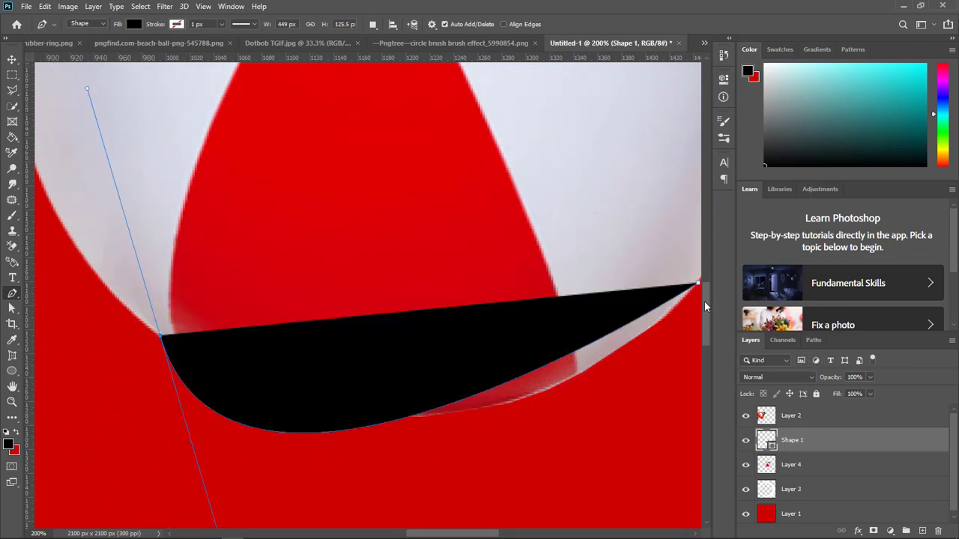
pyautogui.moveTo(705, 329); pyautogui.dragTo(709, 351)
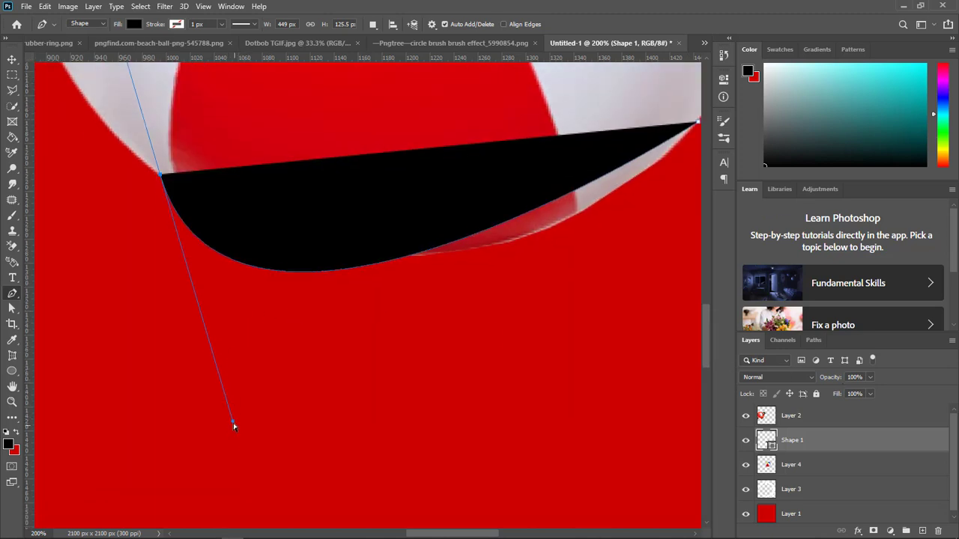
pyautogui.moveTo(235, 424); pyautogui.dragTo(331, 324)
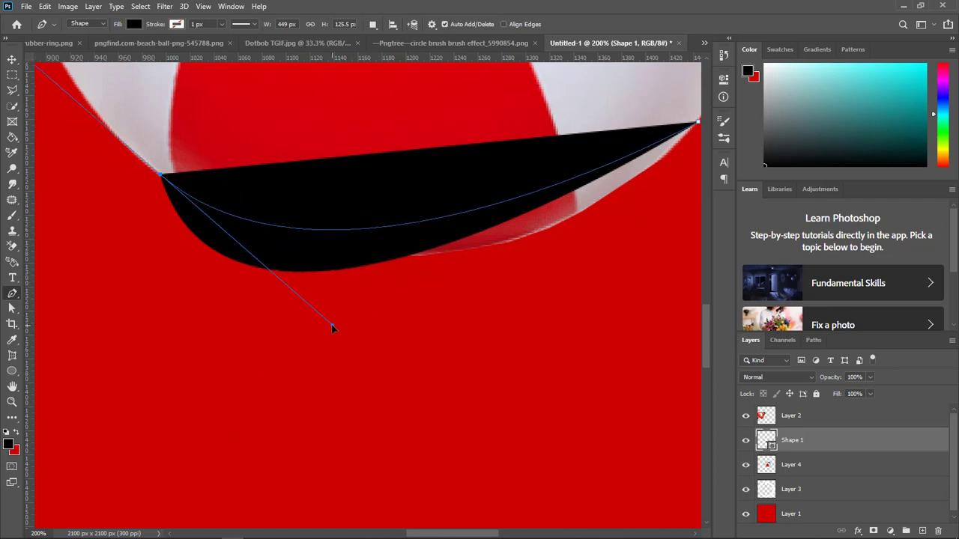
pyautogui.keyDown('ctrl'); pyautogui.click(698, 122); pyautogui.keyUp('ctrl')
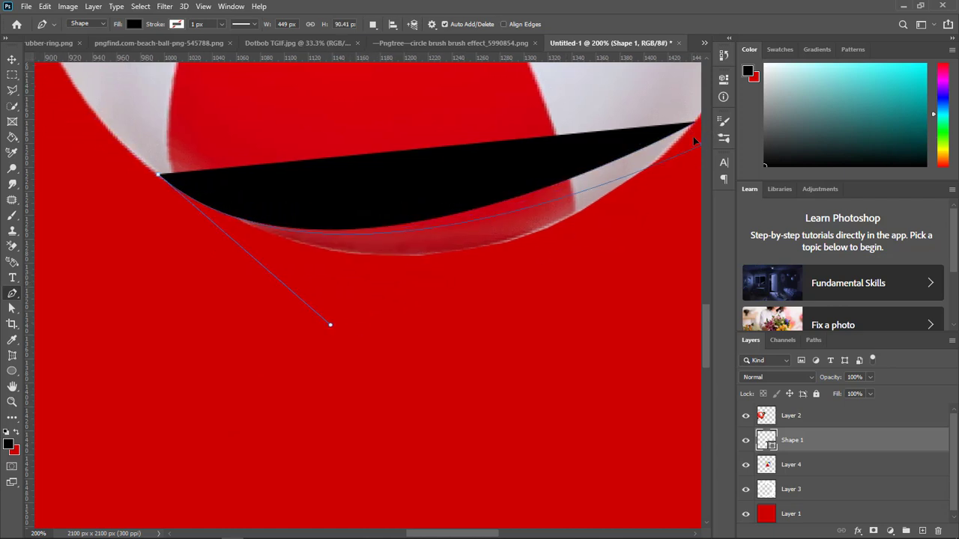
pyautogui.moveTo(694, 122); pyautogui.dragTo(695, 124)
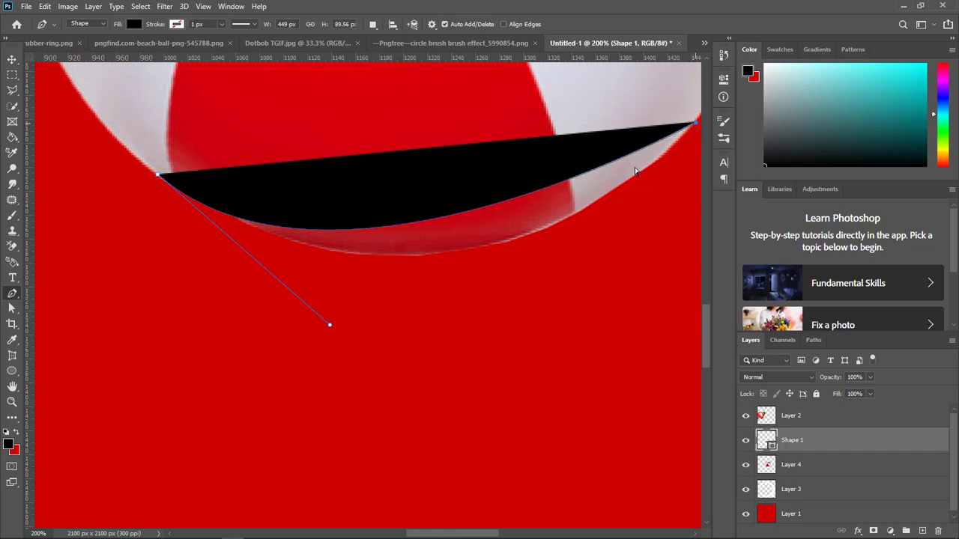
# Adjust the pen curve's anchors and direction handles so it follows the beach ball's lower edge from side to side
pyautogui.moveTo(500, 207); pyautogui.dragTo(467, 252)
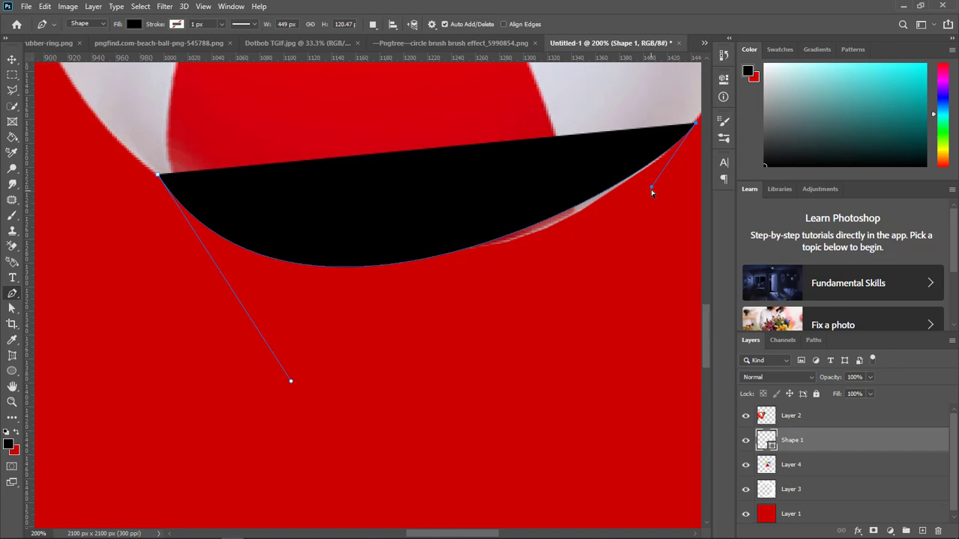
pyautogui.moveTo(654, 192); pyautogui.dragTo(615, 217)
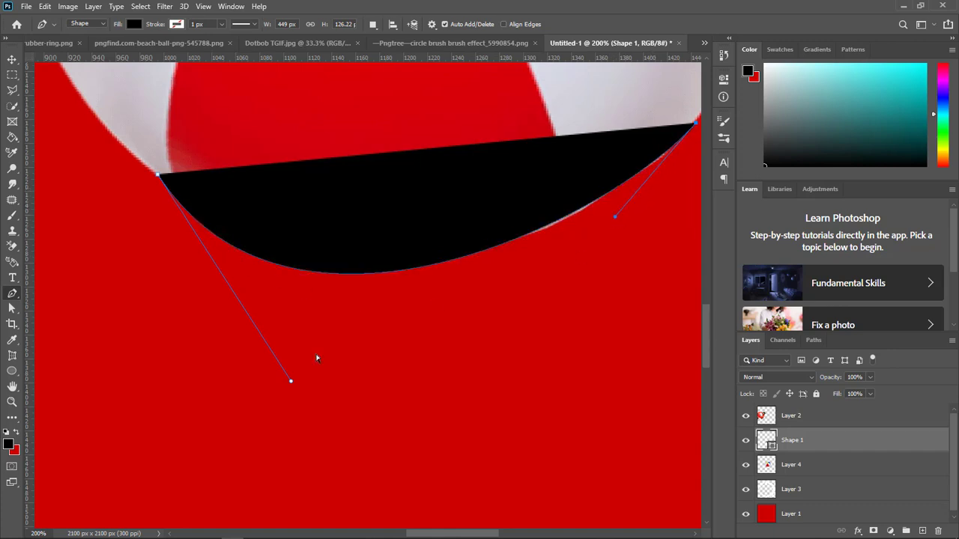
pyautogui.moveTo(292, 386); pyautogui.dragTo(314, 295)
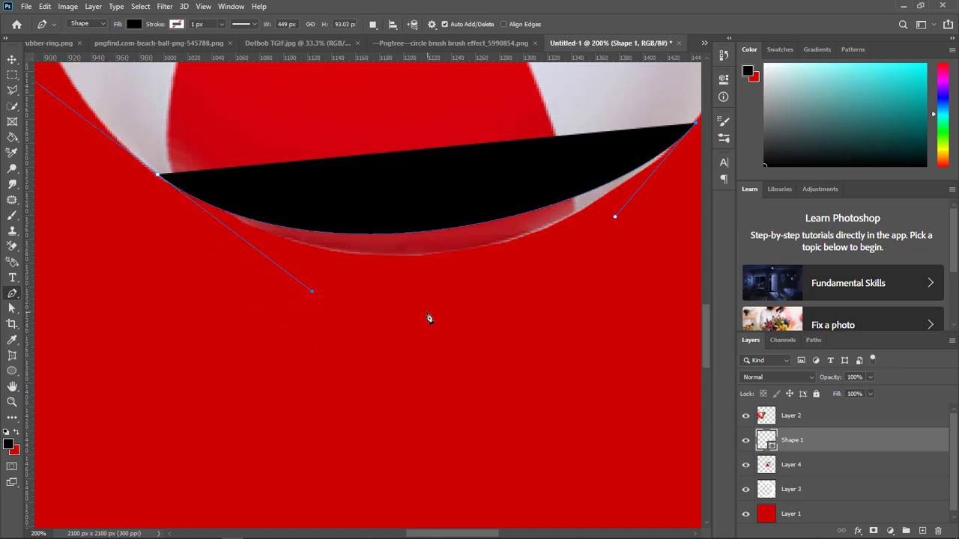
pyautogui.moveTo(502, 220); pyautogui.dragTo(479, 238)
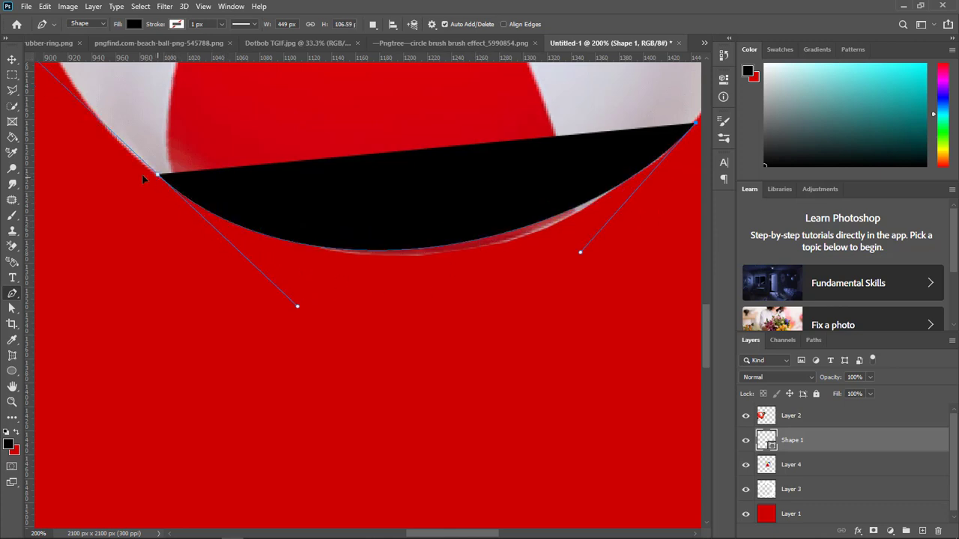
pyautogui.moveTo(144, 178); pyautogui.dragTo(109, 131)
pyautogui.moveTo(297, 308); pyautogui.dragTo(293, 319)
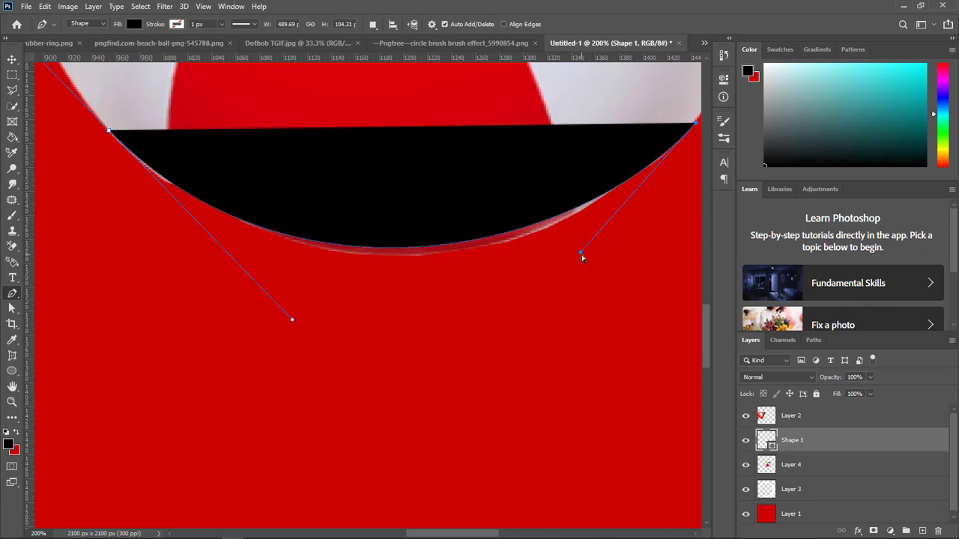
pyautogui.moveTo(581, 255)
pyautogui.mouseDown()
pyautogui.moveTo(595, 268)
pyautogui.moveTo(558, 278)
pyautogui.moveTo(583, 258)
pyautogui.mouseUp()
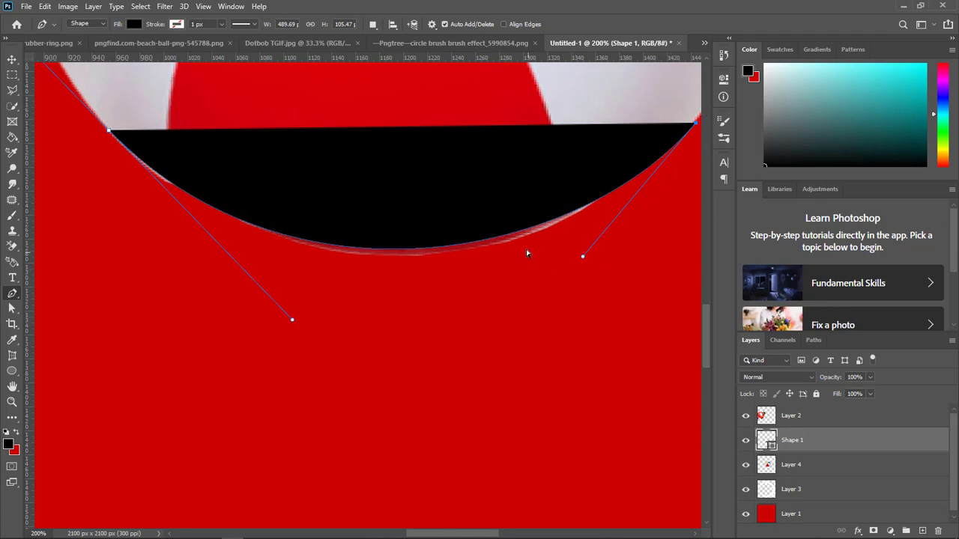
pyautogui.moveTo(582, 215); pyautogui.dragTo(566, 218)
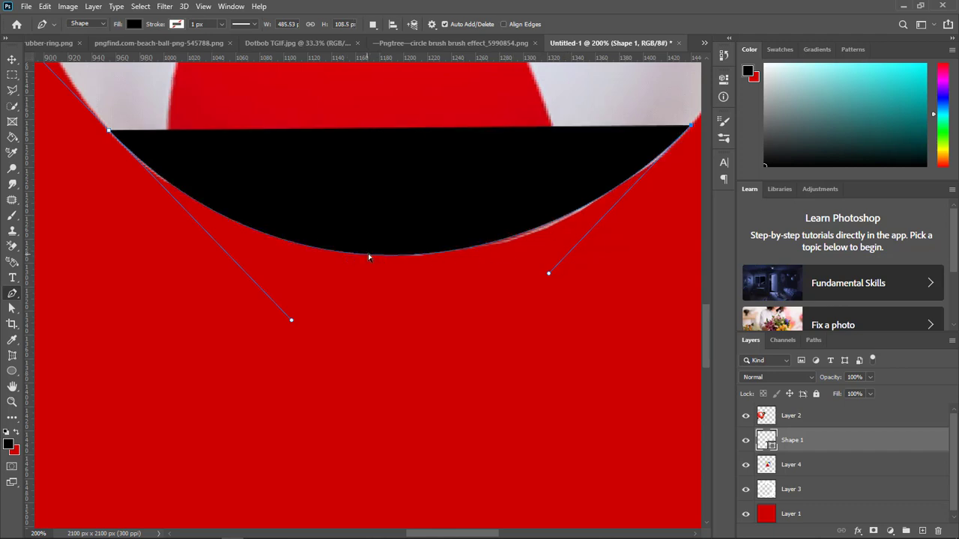
pyautogui.moveTo(368, 257); pyautogui.dragTo(369, 251)
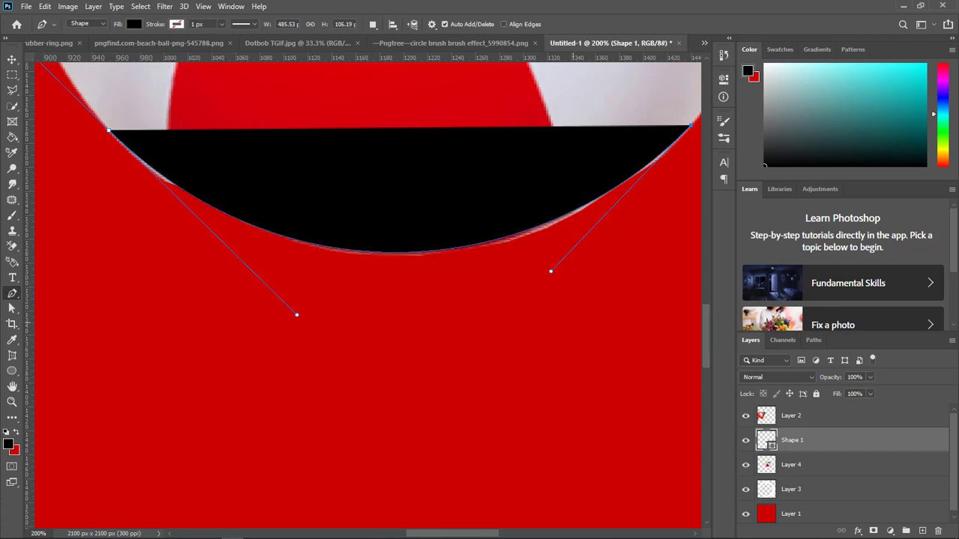
# Extend the black Pen shape into the red area below the beach ball with two lower corners and close its outline
pyautogui.click(111, 137)
pyautogui.click(164, 407)
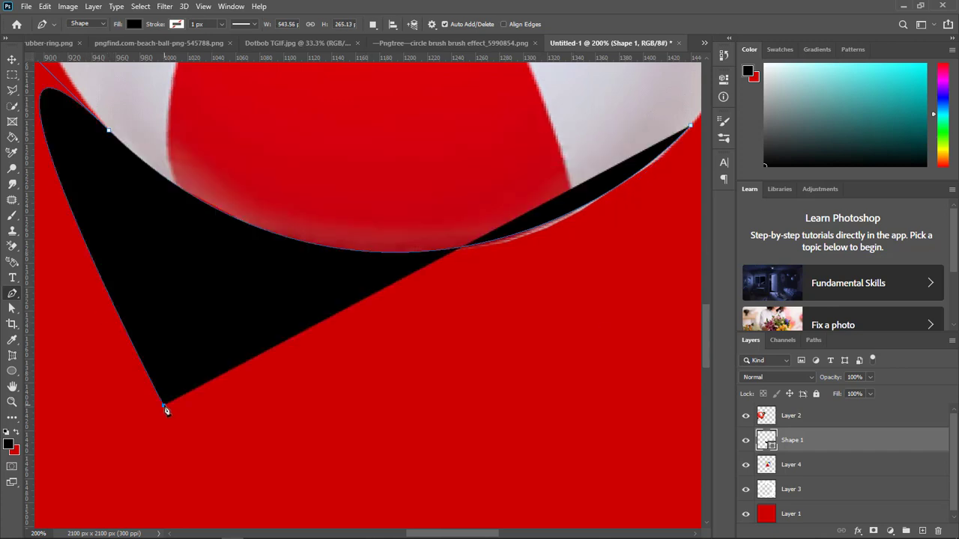
pyautogui.click(659, 408)
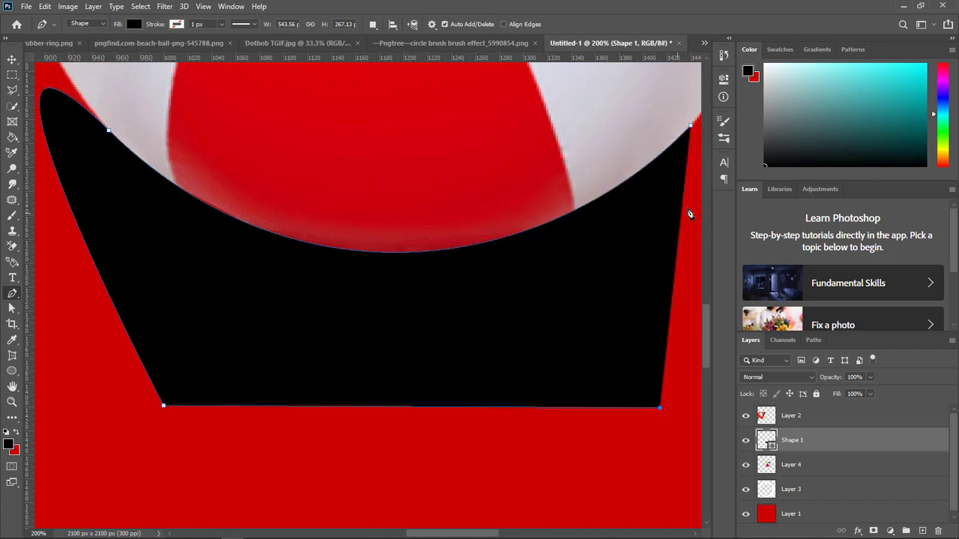
pyautogui.click(691, 128)
# Load the Pen shape's outline as a selection, hide Shape 1, delete the beach ball's leftover lower fringe on Layer 4, and deselect
pyautogui.keyDown('ctrl'); pyautogui.click(773, 447); pyautogui.keyUp('ctrl')
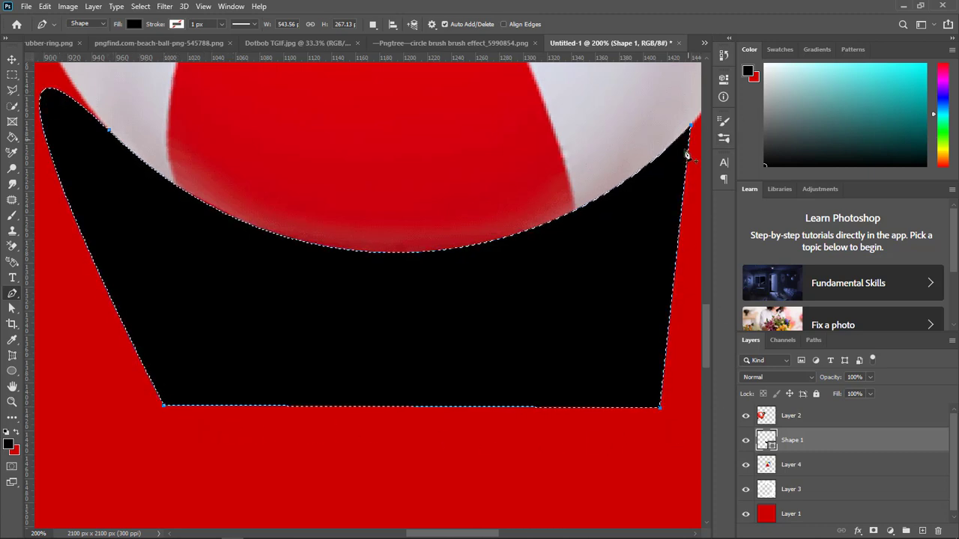
pyautogui.click(745, 440)
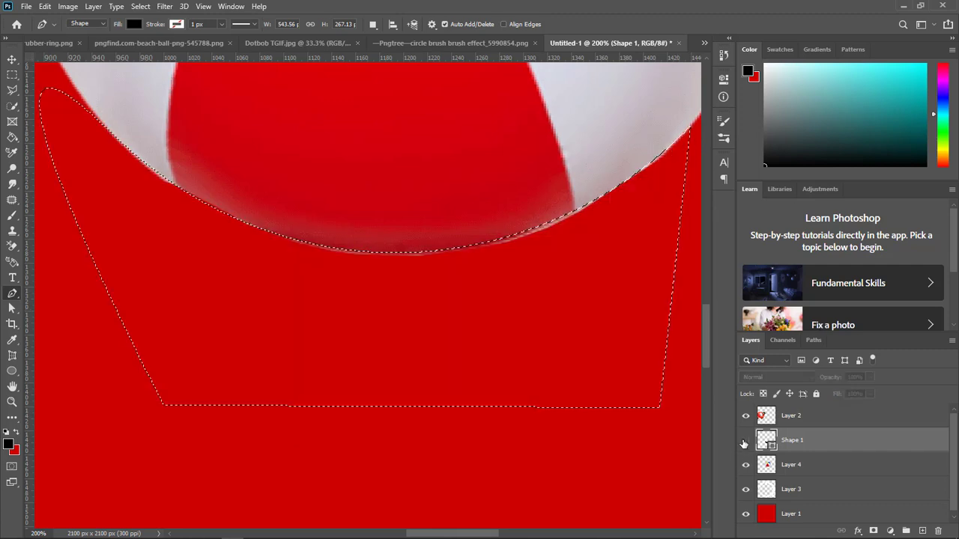
pyautogui.click(804, 474)
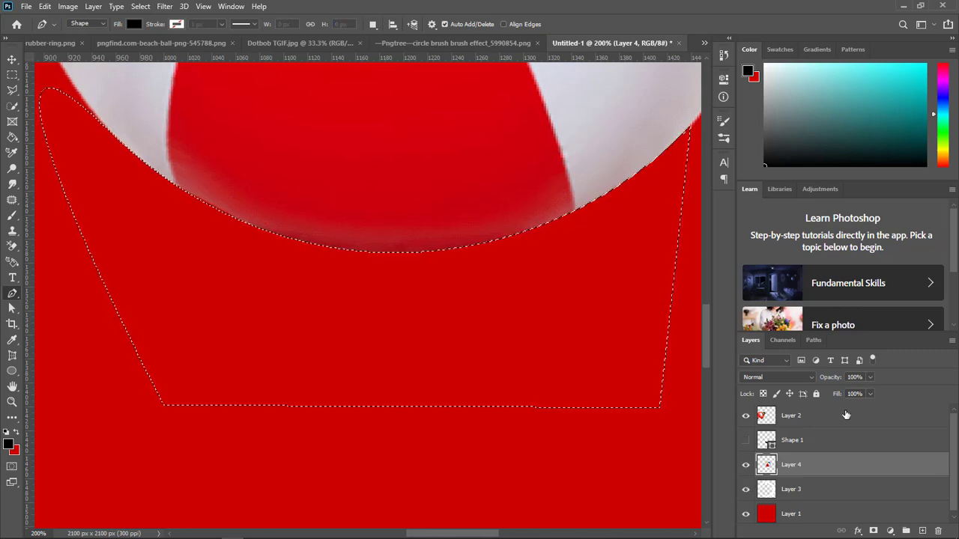
pyautogui.hotkey('ctrl', 'd')
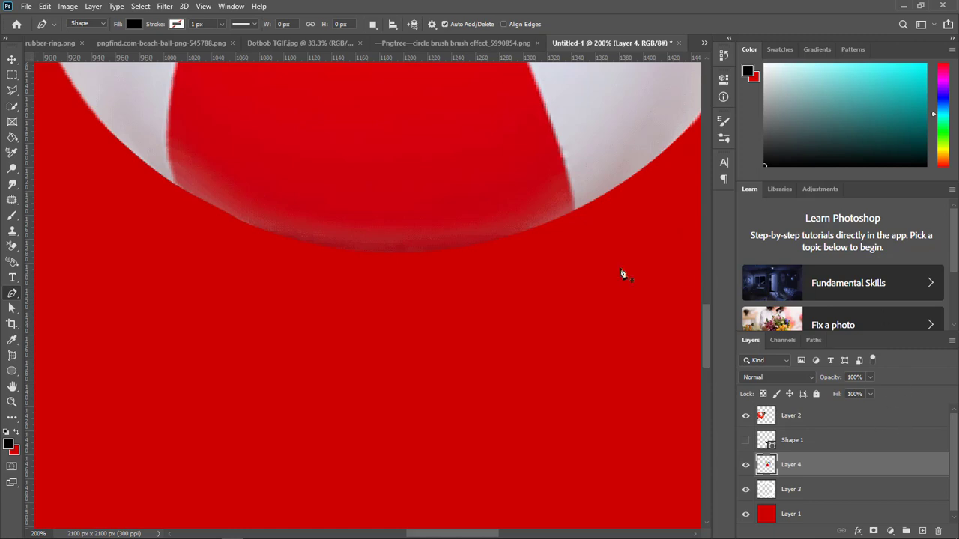
pyautogui.hotkey('ctrl', '-')
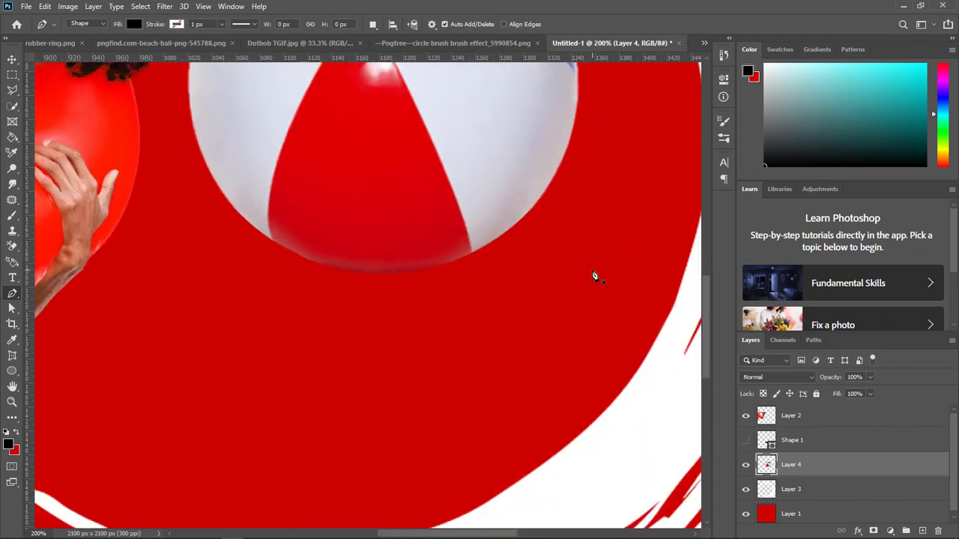
pyautogui.hotkey('ctrl', '-')
pyautogui.hotkey('ctrl', '-')
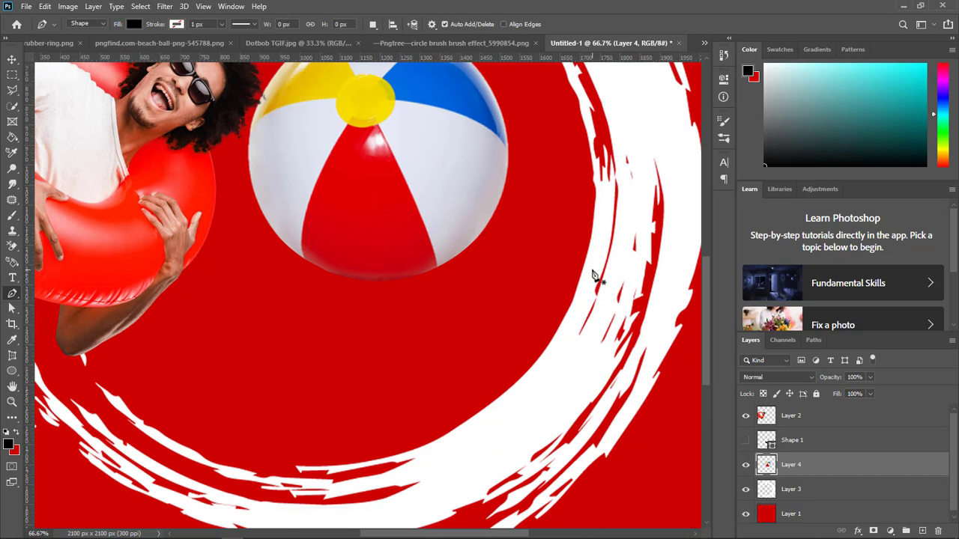
pyautogui.hotkey('ctrl', '-')
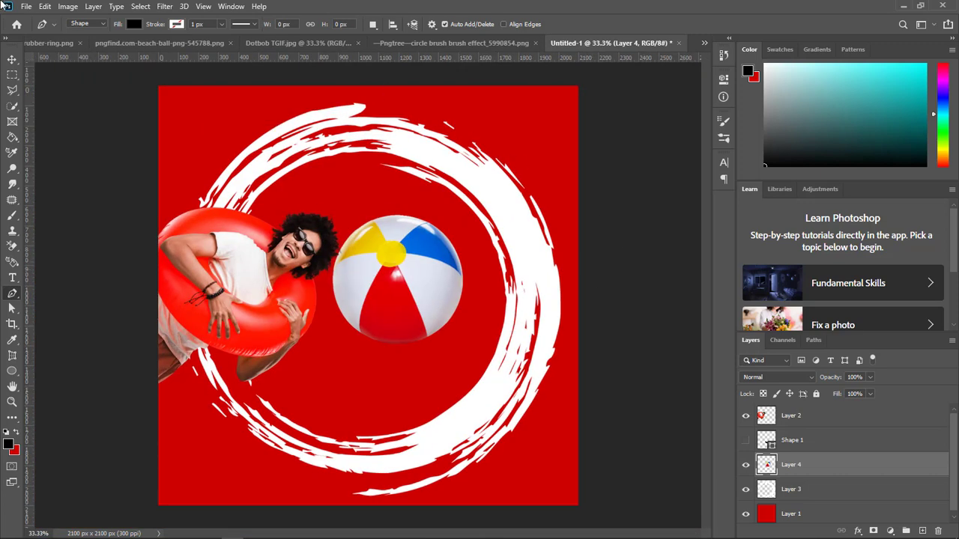
pyautogui.click(12, 59)
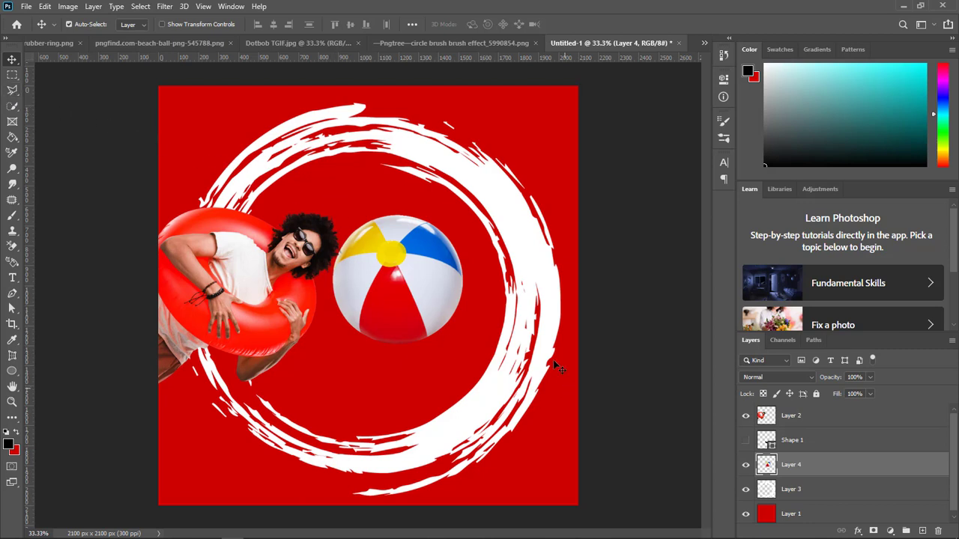
pyautogui.click(12, 91)
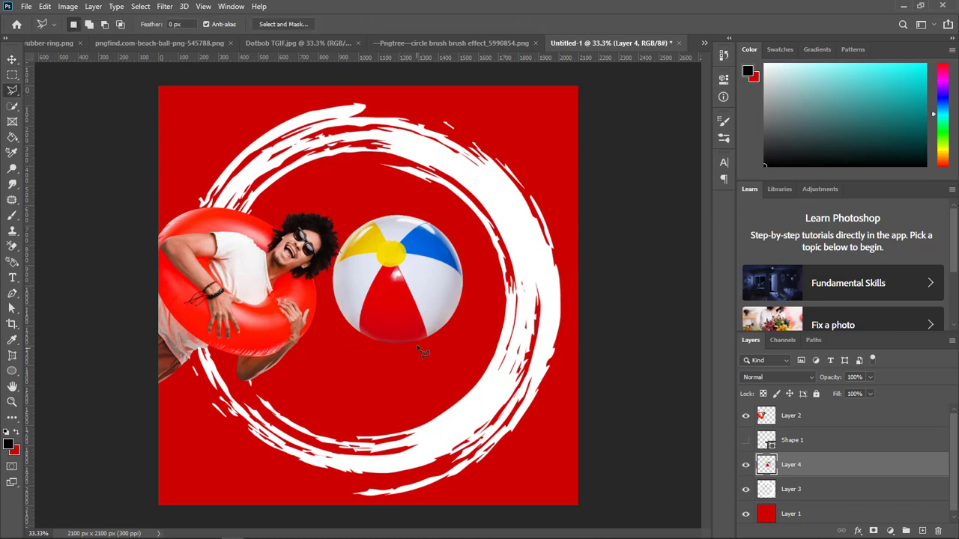
pyautogui.rightClick(15, 93)
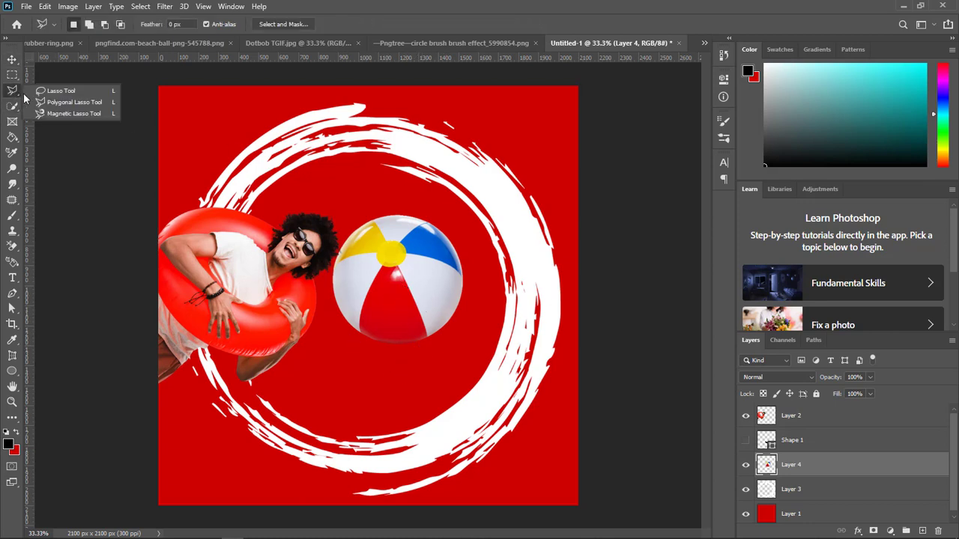
pyautogui.click(77, 115)
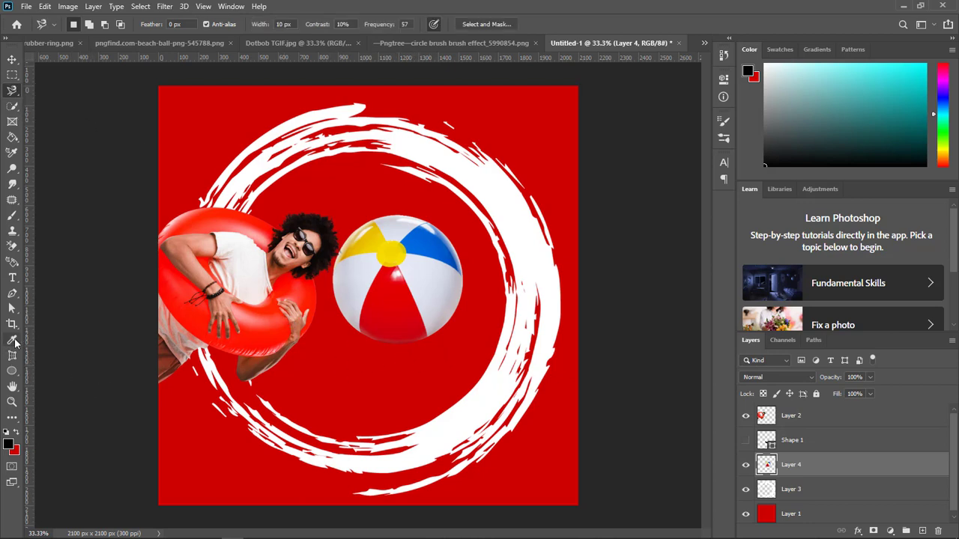
pyautogui.click(12, 294)
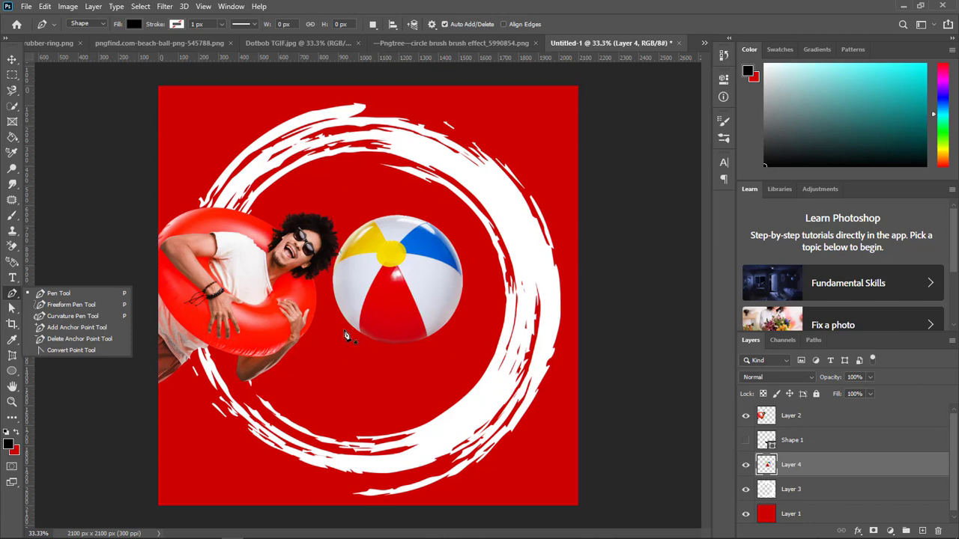
# Move the beach ball onto the lower-right part of the brush ring and scale it proportionally to about 79%
pyautogui.click(12, 59)
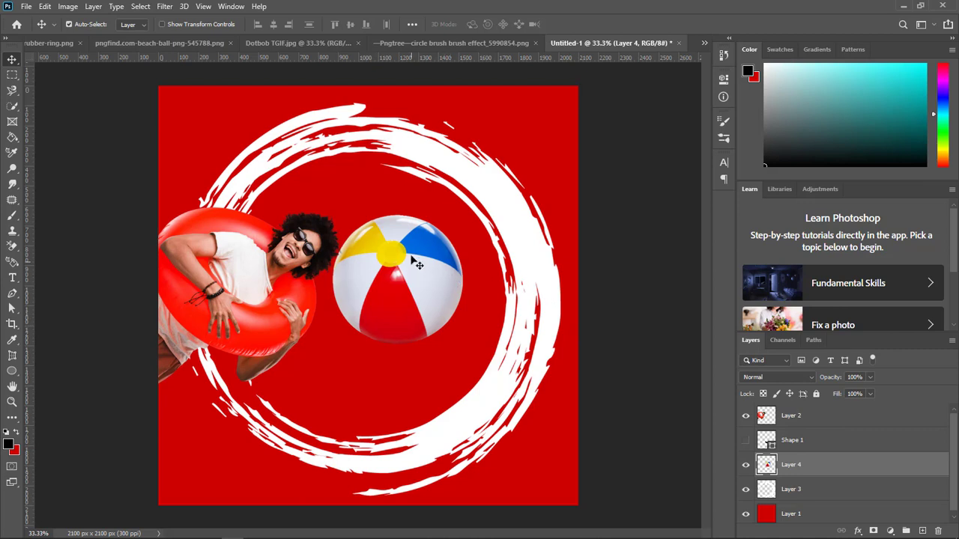
pyautogui.moveTo(412, 257); pyautogui.dragTo(459, 403)
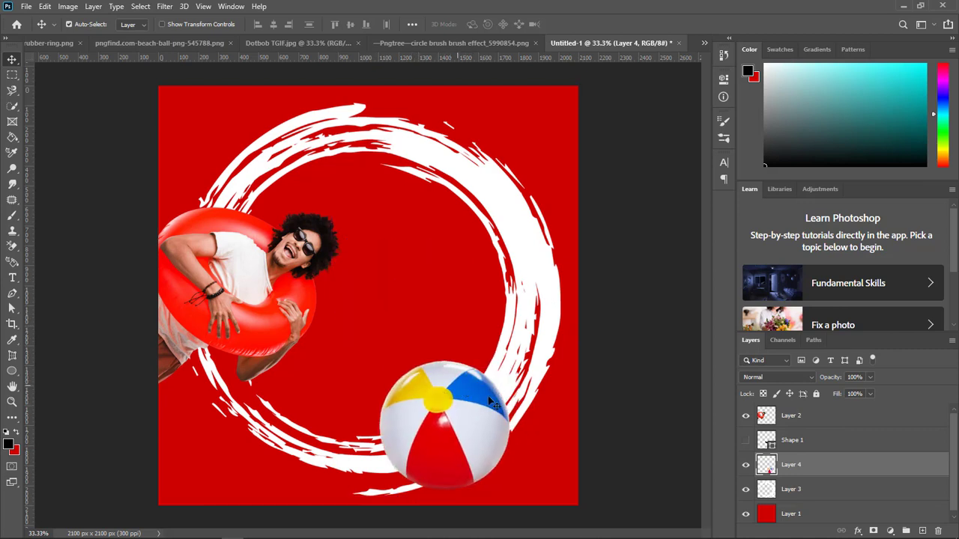
pyautogui.hotkey('ctrl', 't')
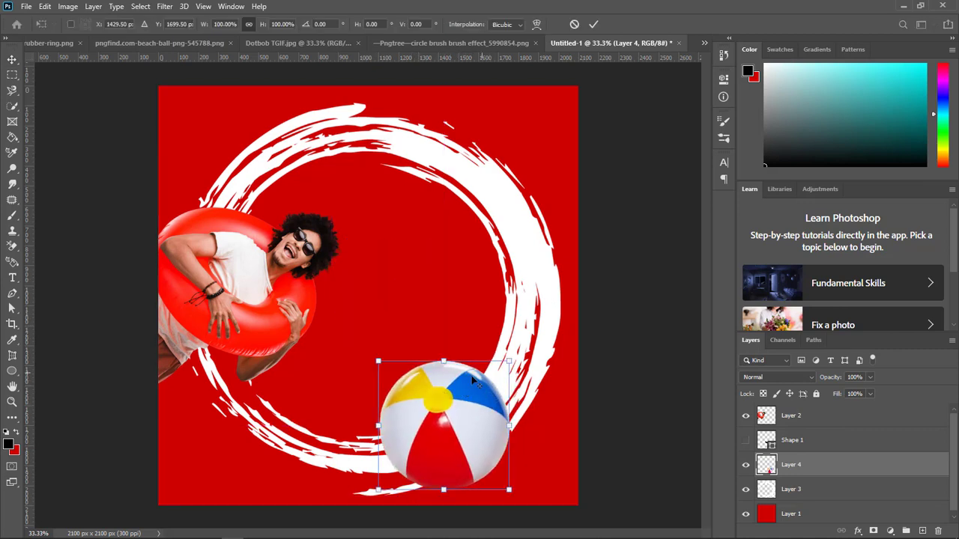
pyautogui.moveTo(510, 361); pyautogui.dragTo(487, 383)
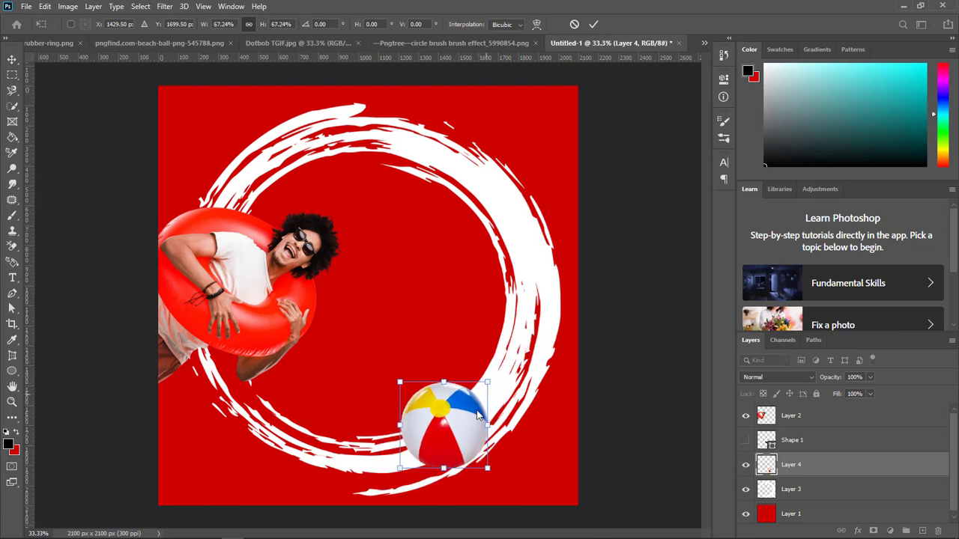
pyautogui.moveTo(470, 427); pyautogui.dragTo(484, 429)
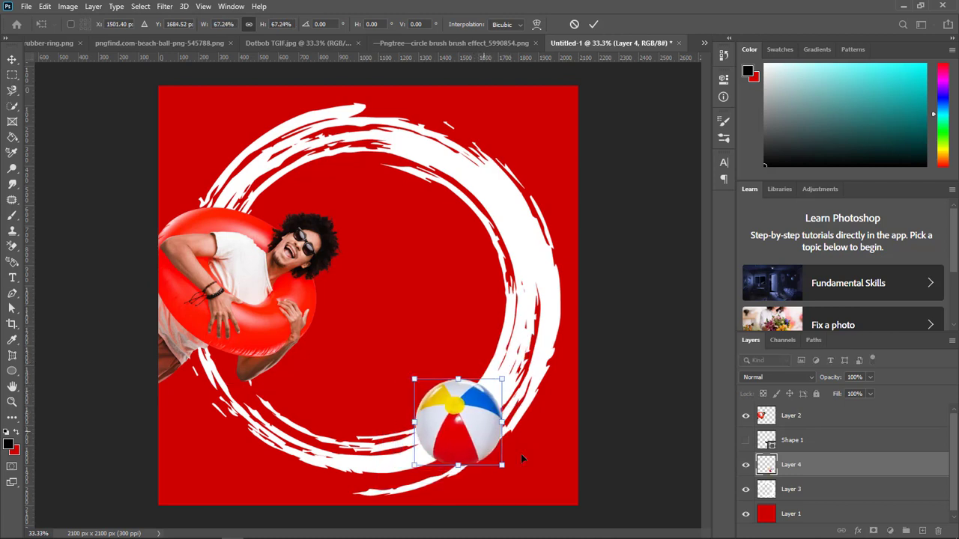
pyautogui.moveTo(502, 469); pyautogui.dragTo(509, 473)
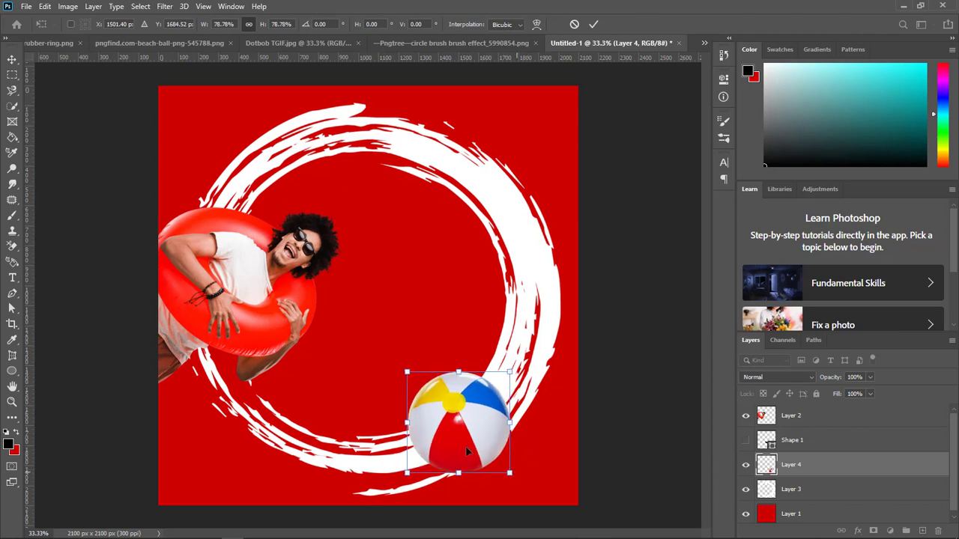
pyautogui.press('Return')
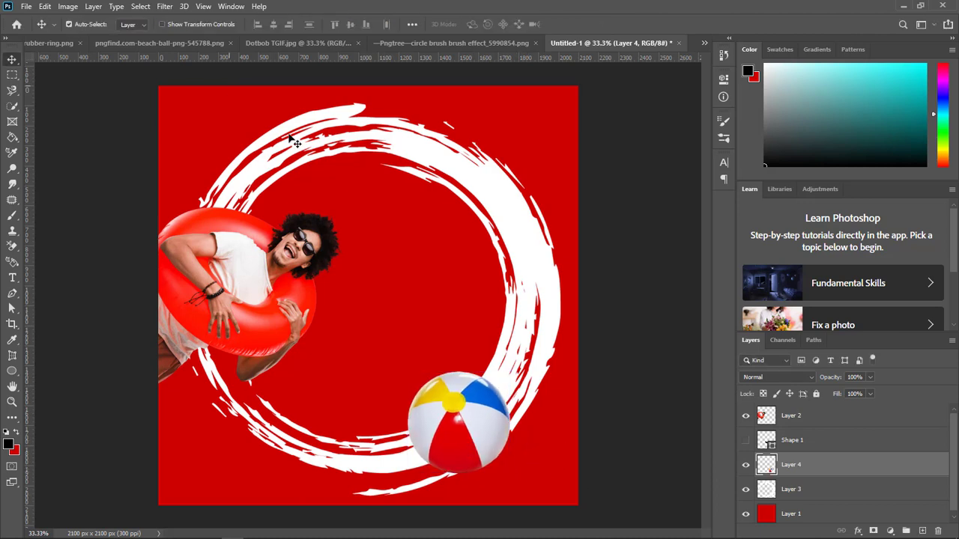
# Compare with the Dotbob TGIF.jpg reference, and in Untitled-1 rotate the beach ball about 12.4° counter-clockwise and shift it slightly up and right
pyautogui.click(166, 44)
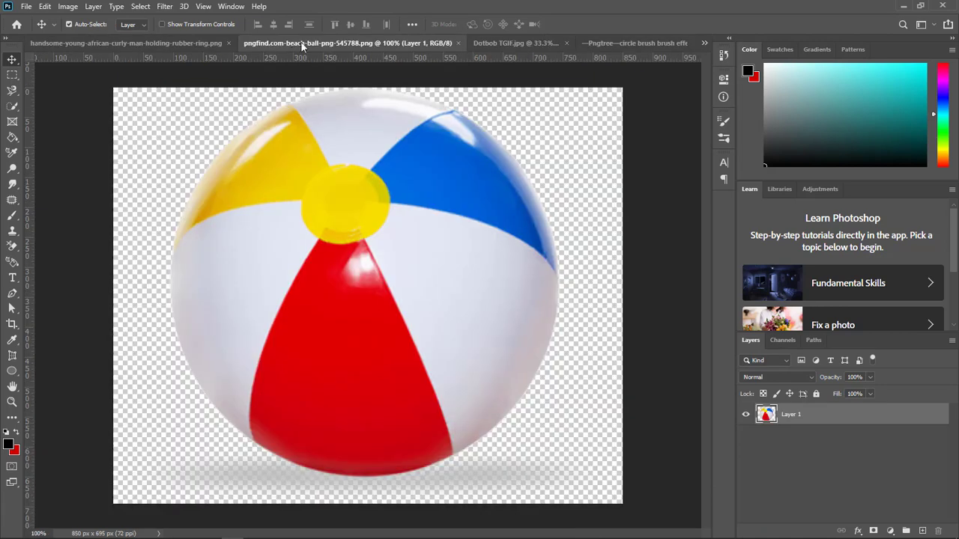
pyautogui.click(512, 44)
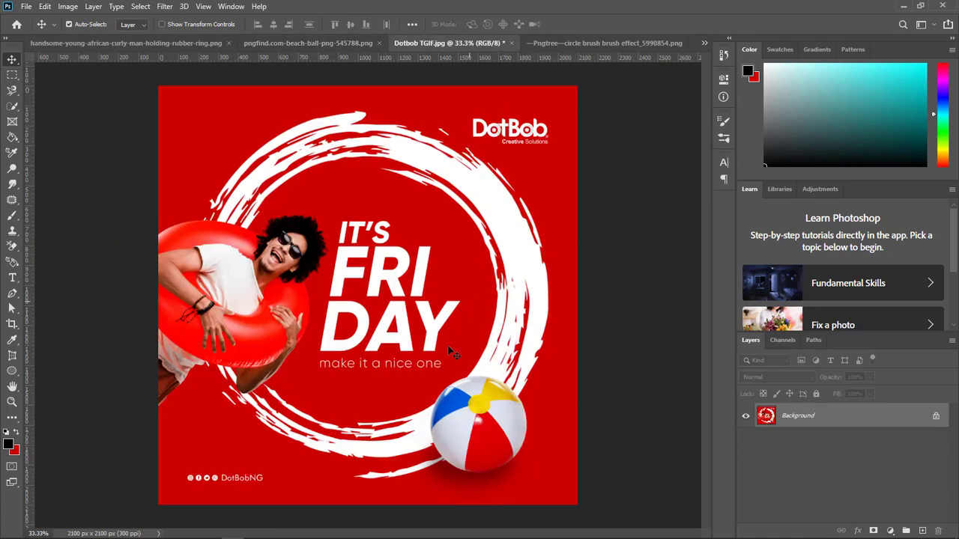
pyautogui.click(704, 43)
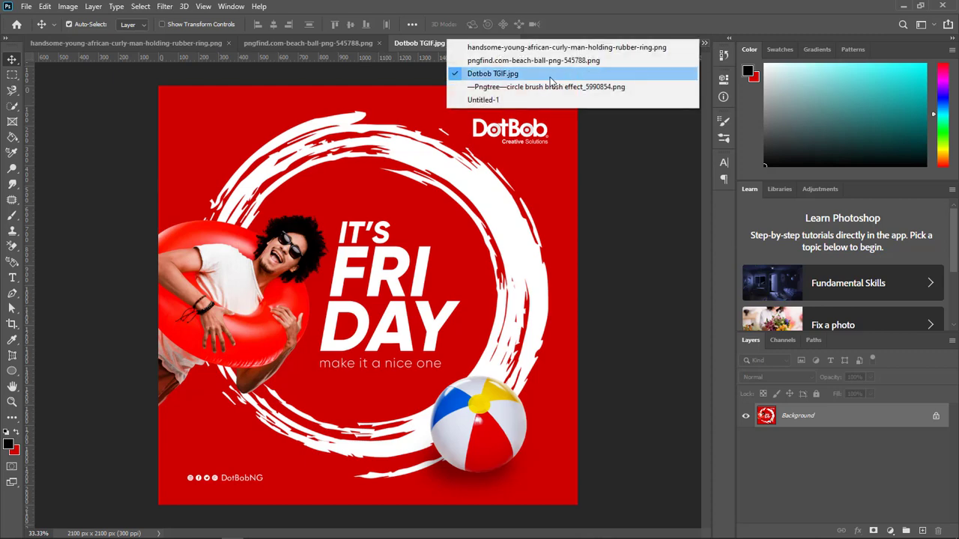
pyautogui.click(490, 100)
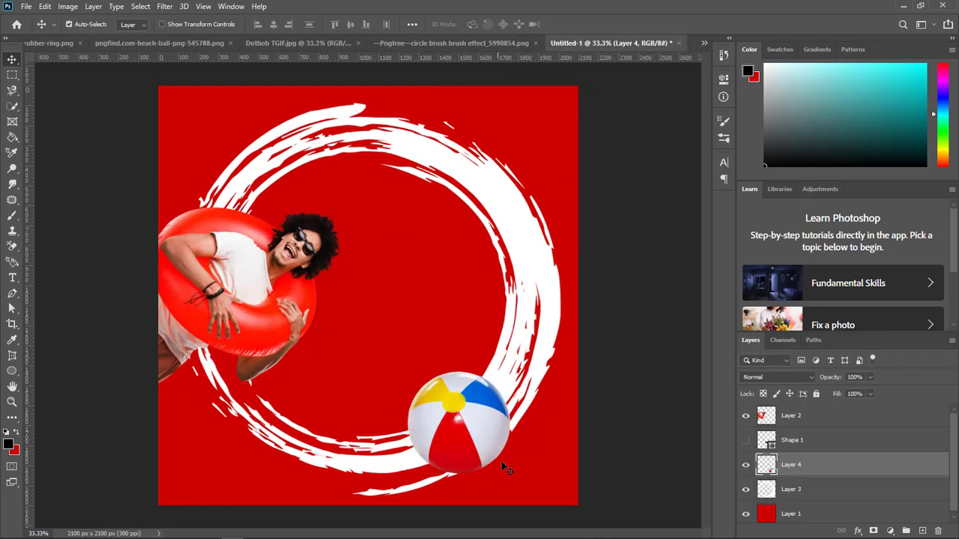
pyautogui.hotkey('ctrl', 't')
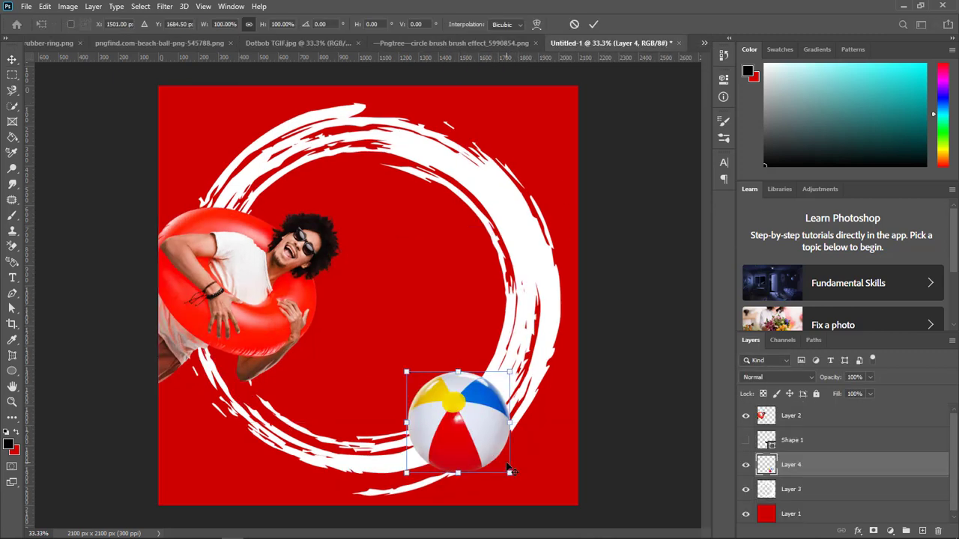
pyautogui.moveTo(525, 485); pyautogui.dragTo(535, 475)
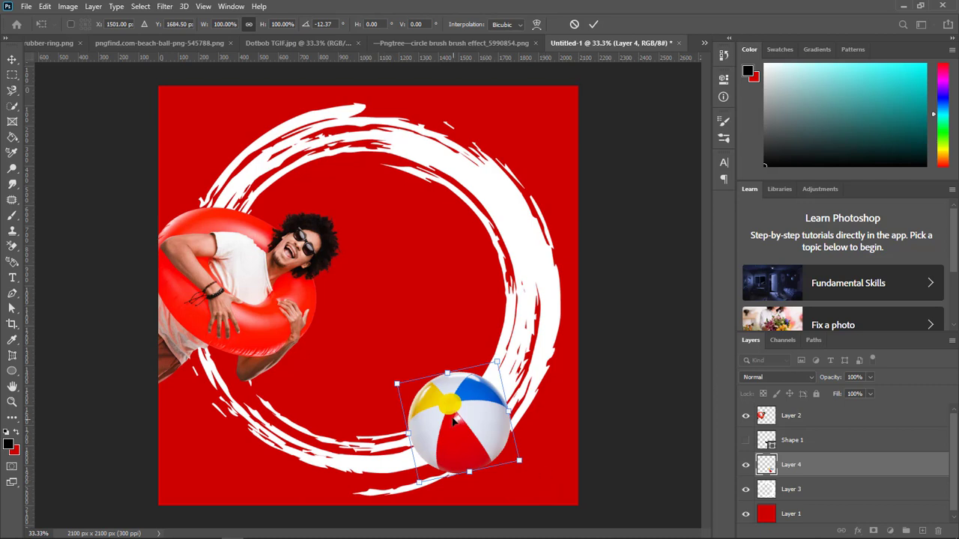
pyautogui.moveTo(465, 421); pyautogui.dragTo(479, 413)
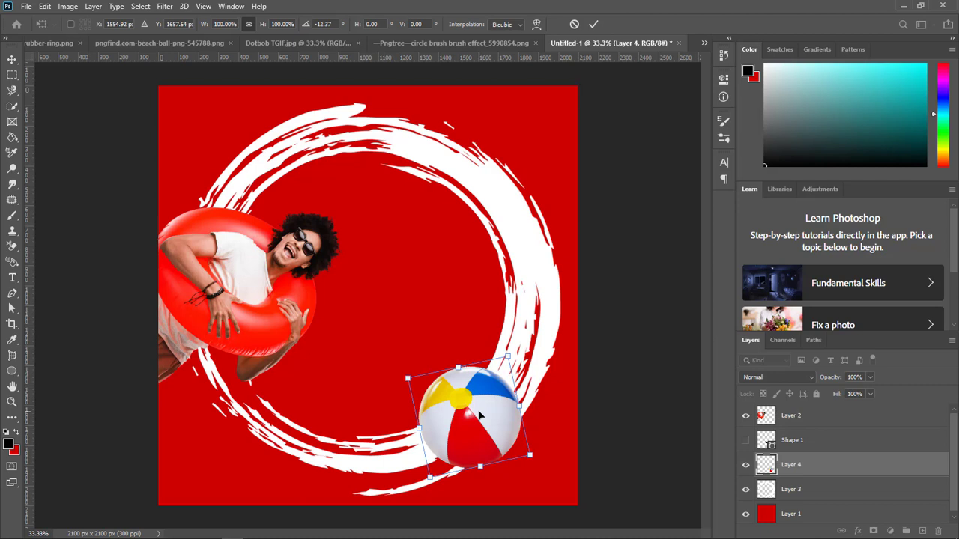
pyautogui.press('Return')
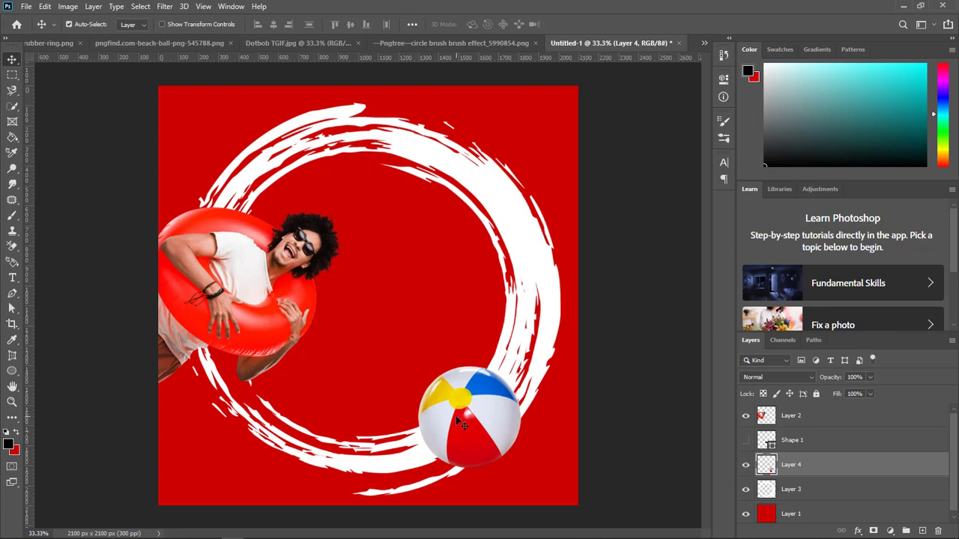
# Add a new layer between Layer 3 and the beach ball and paint a soft black shadow under the ball with the Brush at 49% opacity
pyautogui.click(808, 488)
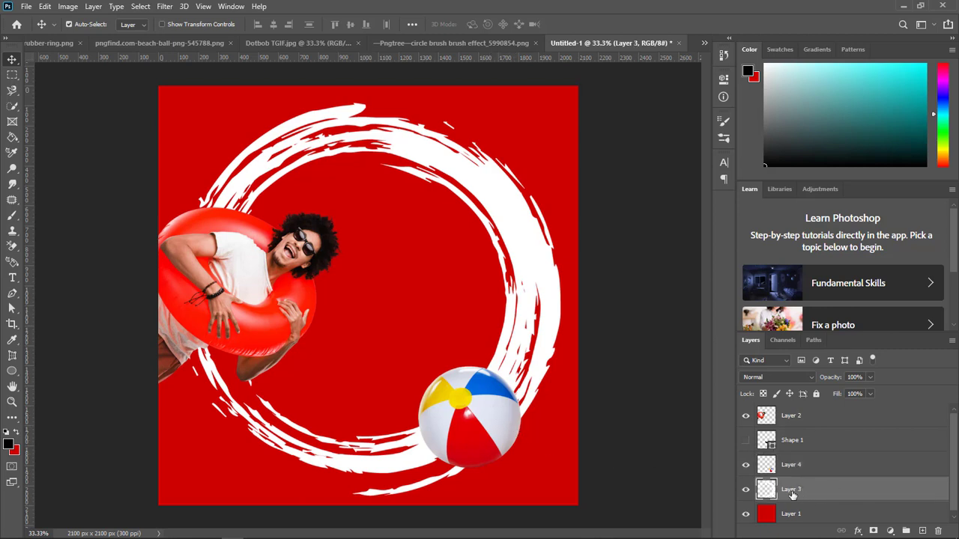
pyautogui.click(922, 531)
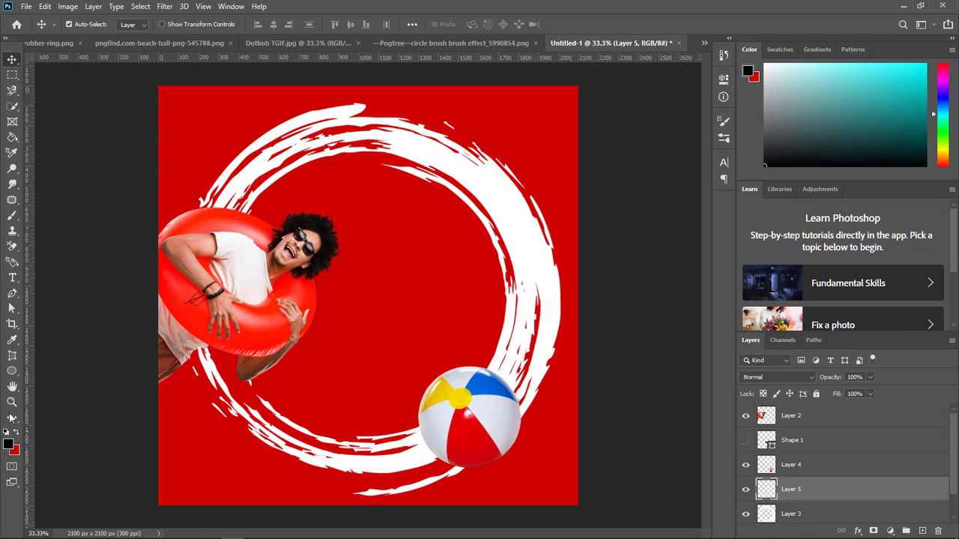
pyautogui.click(11, 217)
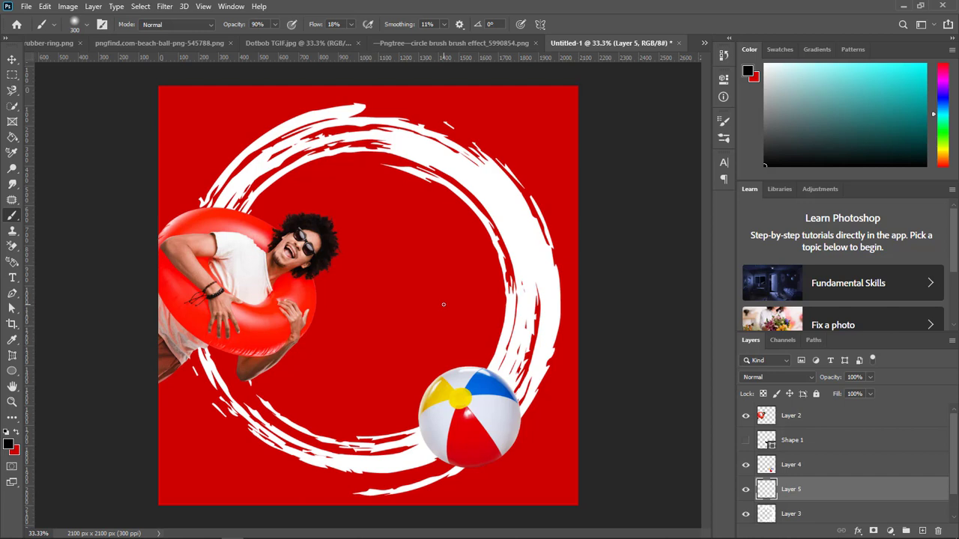
pyautogui.click(273, 27)
pyautogui.moveTo(276, 36); pyautogui.dragTo(254, 38)
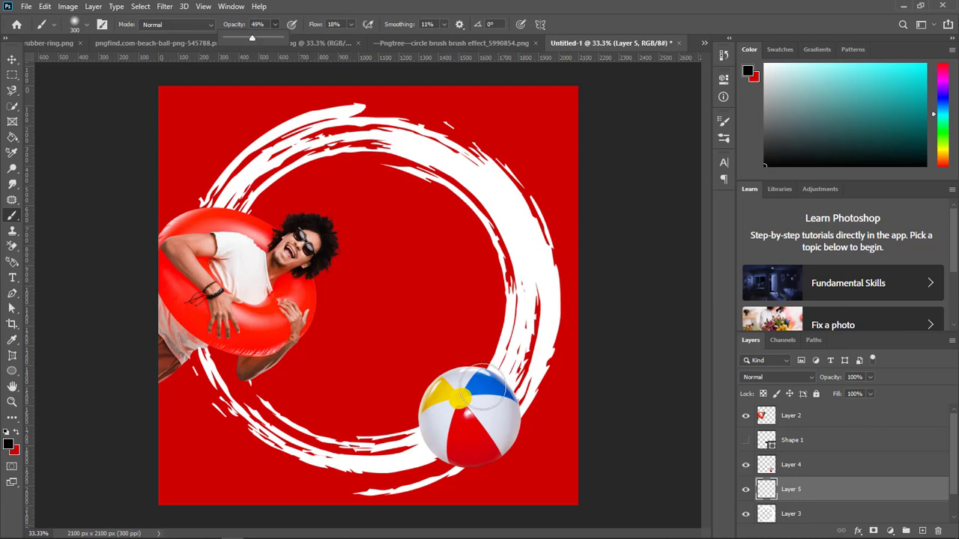
pyautogui.click(507, 448)
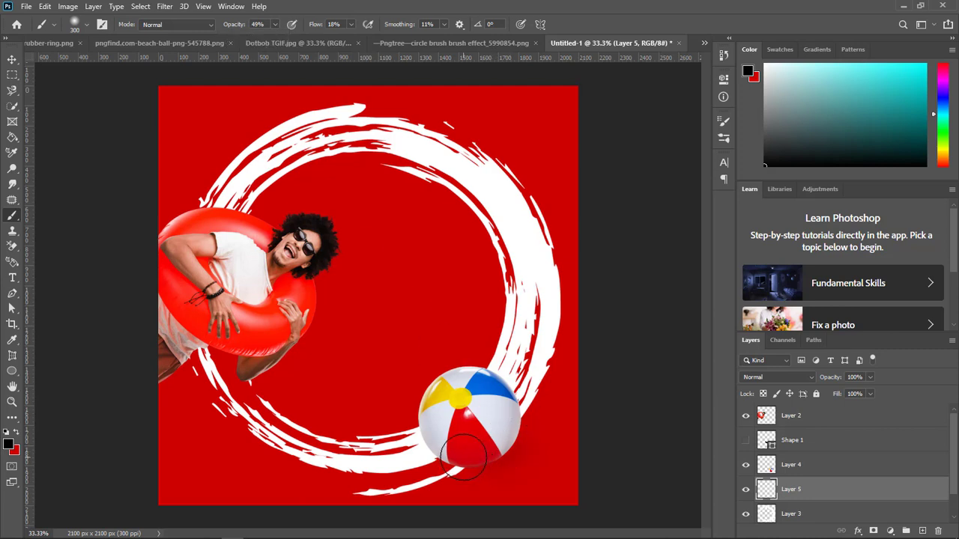
pyautogui.click(520, 456)
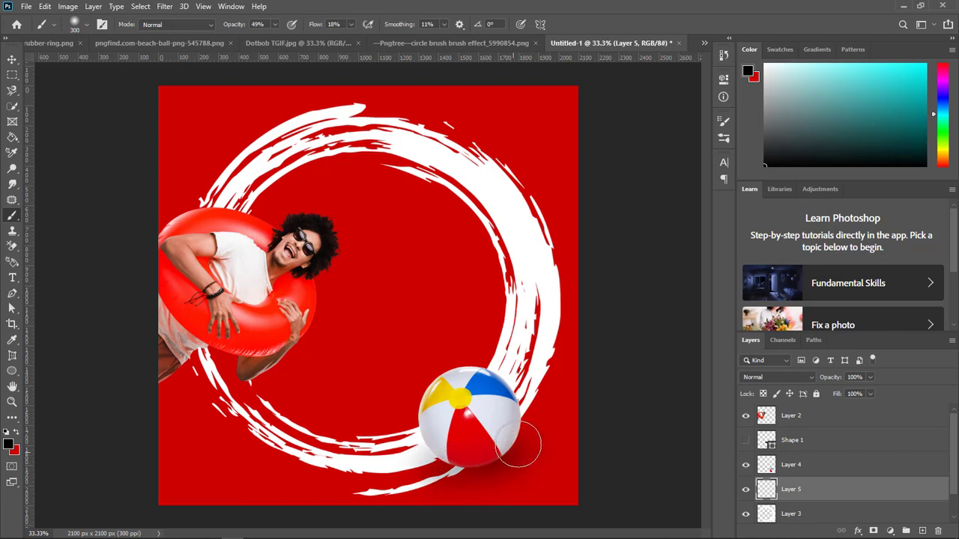
# Extend the soft black shadow on Layer 5 around the beach ball's lower edges, over both the brush ring and the red background
pyautogui.click(417, 450)
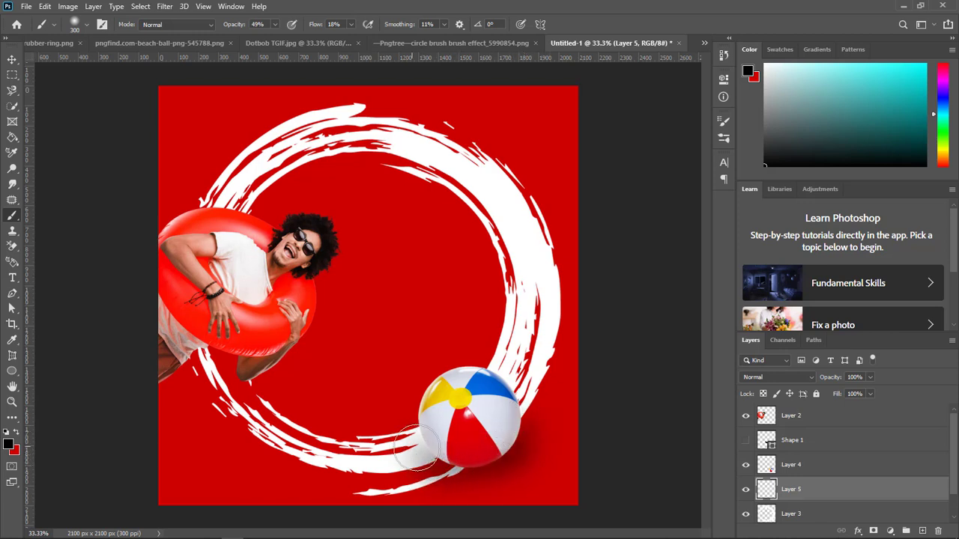
pyautogui.click(531, 428)
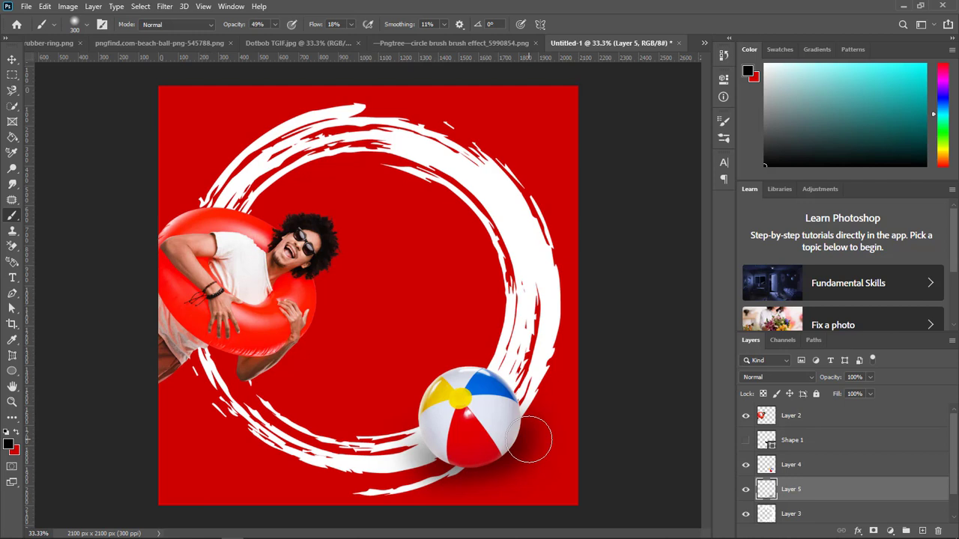
pyautogui.click(513, 495)
pyautogui.click(415, 446)
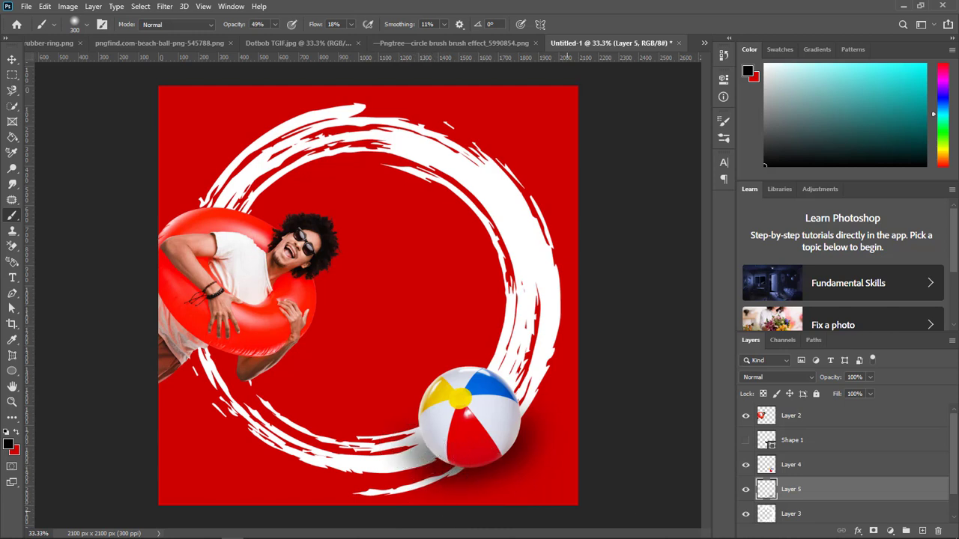
pyautogui.moveTo(690, 536)
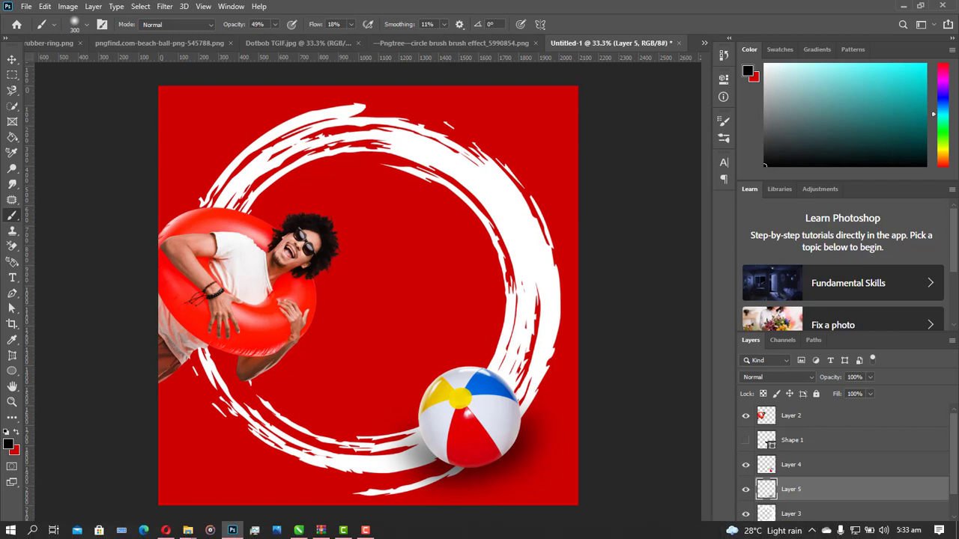
# Compare with the Dotbob TGIF.jpg reference, and in Untitled-1 move the man with the rubber ring slightly left and down
pyautogui.click(12, 60)
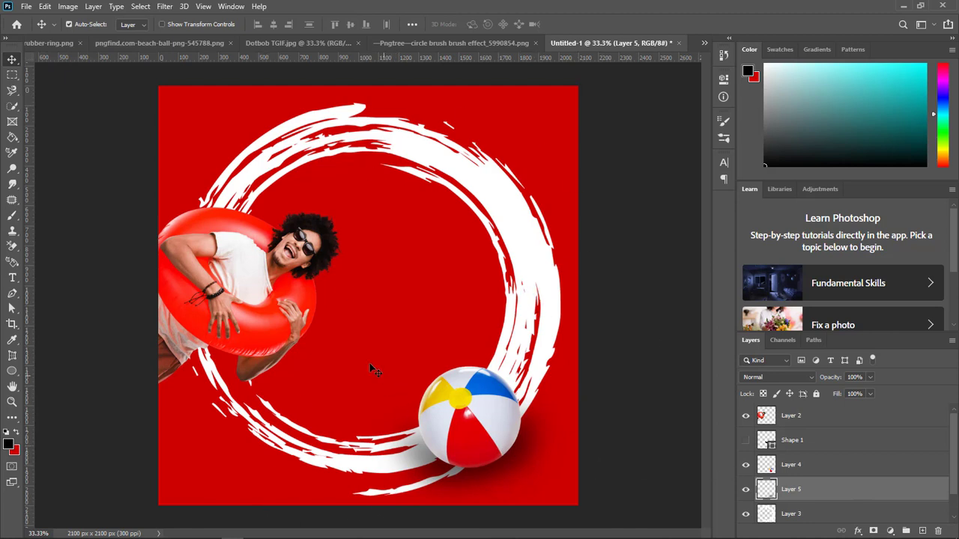
pyautogui.click(171, 45)
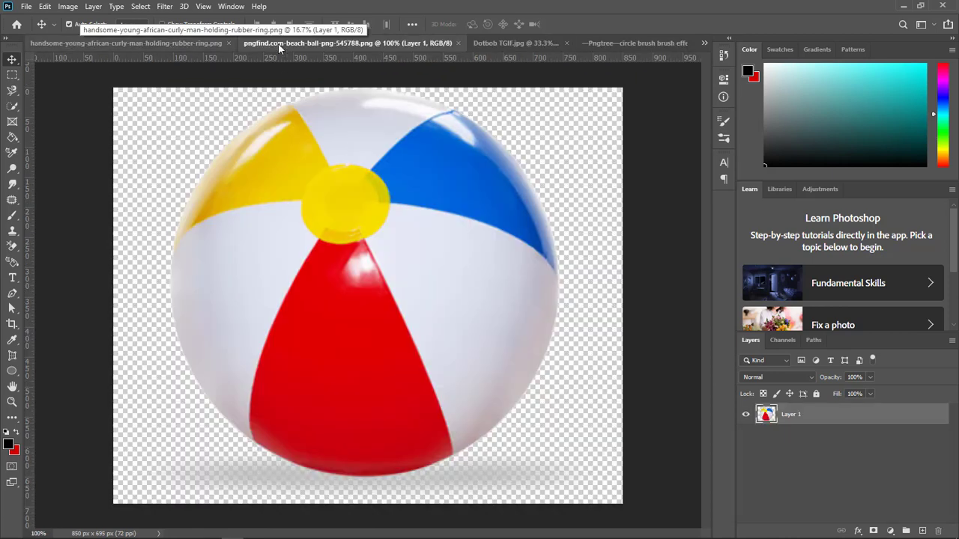
pyautogui.click(516, 42)
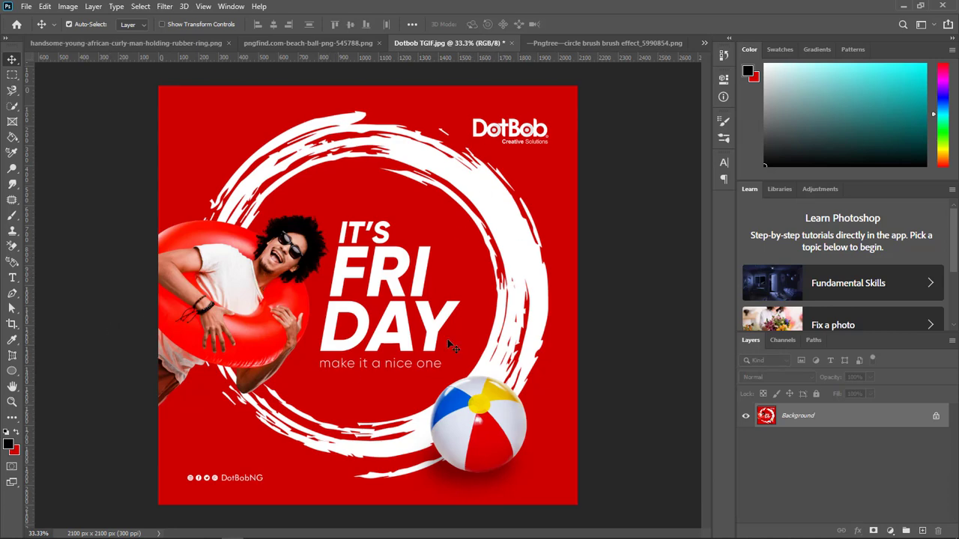
pyautogui.click(640, 42)
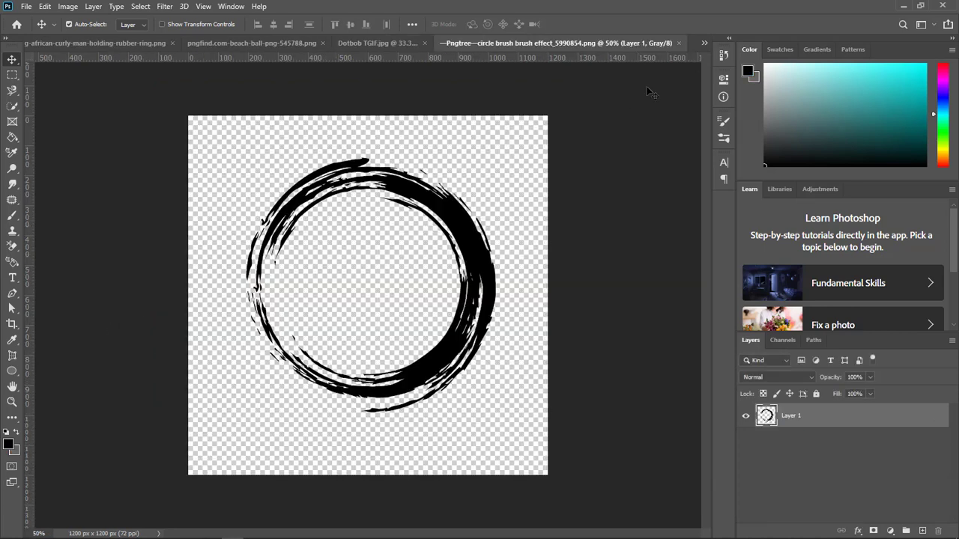
pyautogui.click(705, 43)
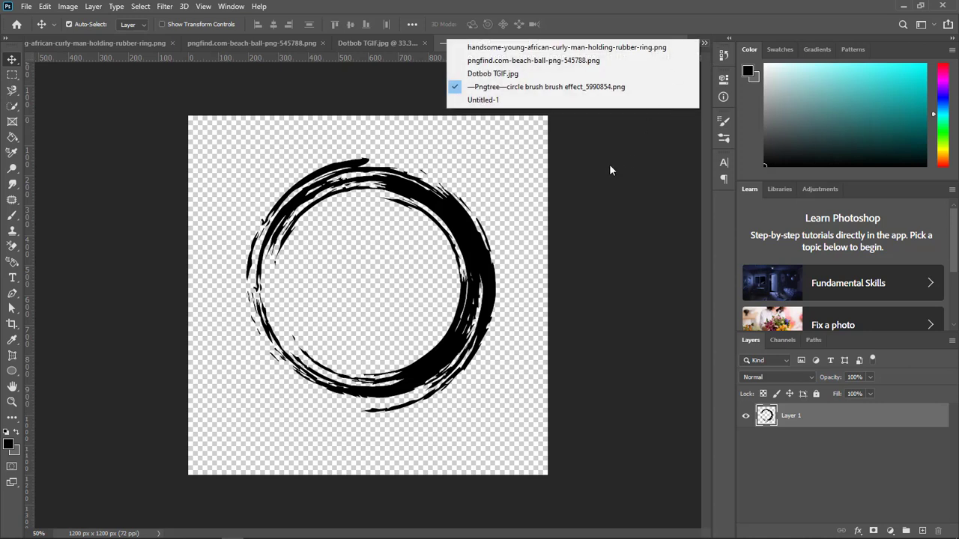
pyautogui.click(492, 100)
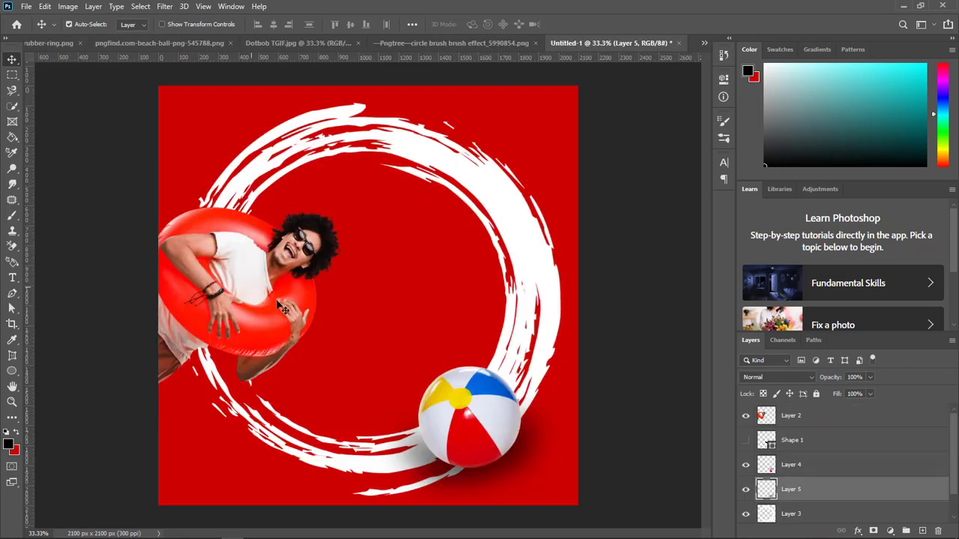
pyautogui.click(238, 315)
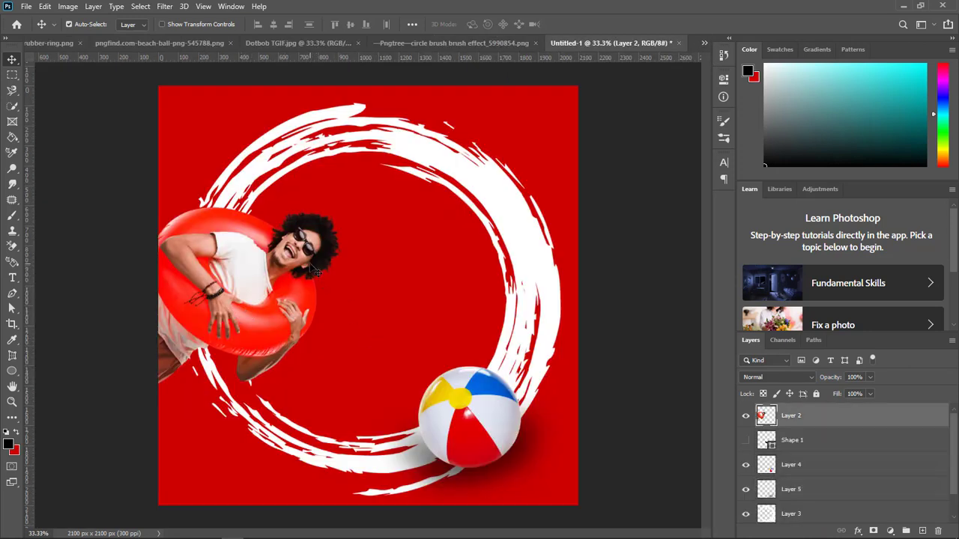
pyautogui.moveTo(313, 270); pyautogui.dragTo(300, 272)
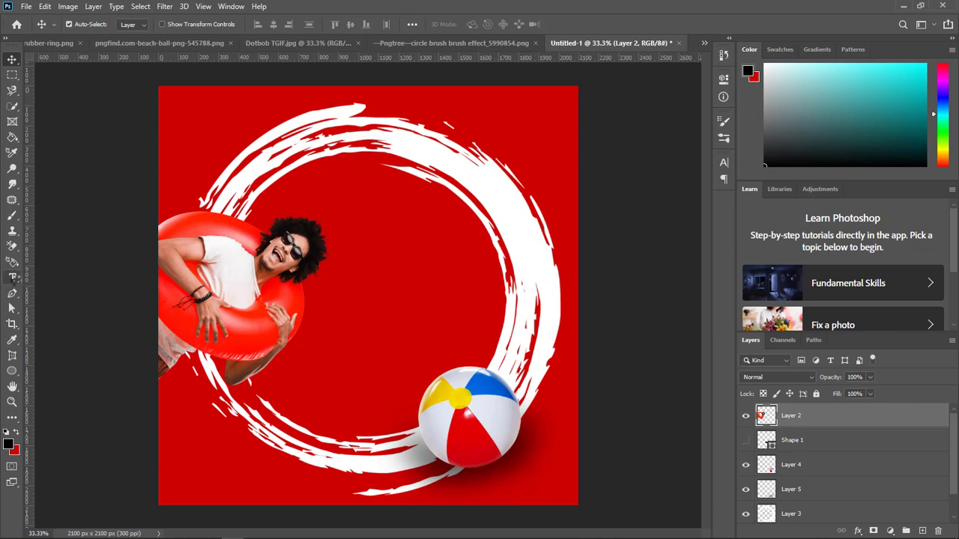
# Add a horizontal text layer reading "it's" inside the brush ring, to the right of the man's head
pyautogui.click(12, 278)
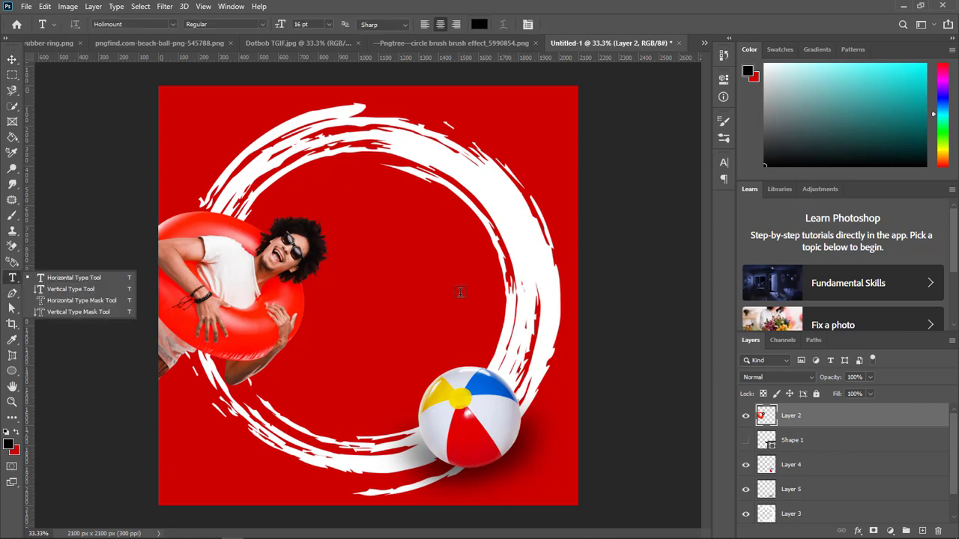
pyautogui.click(381, 249)
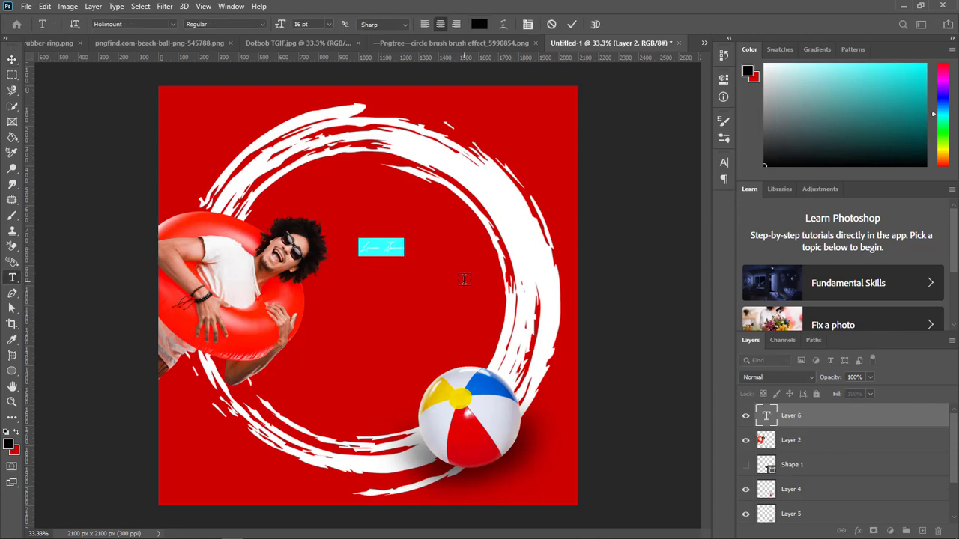
pyautogui.press('BackSpace')
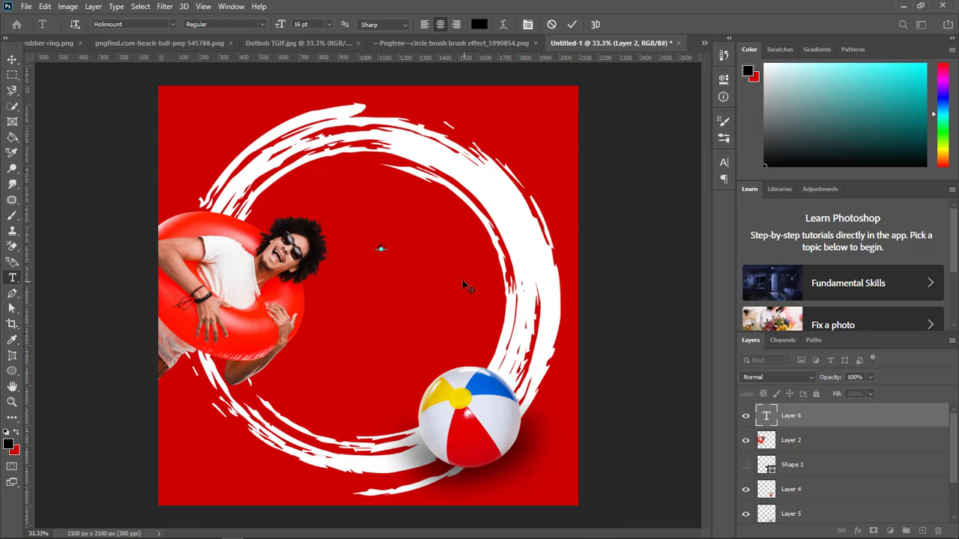
pyautogui.write('T')
# Set the font of the whole "it's" text to Nexa Bold Italic and commit the text
pyautogui.hotkey('ctrl', 'a')
pyautogui.click(174, 25)
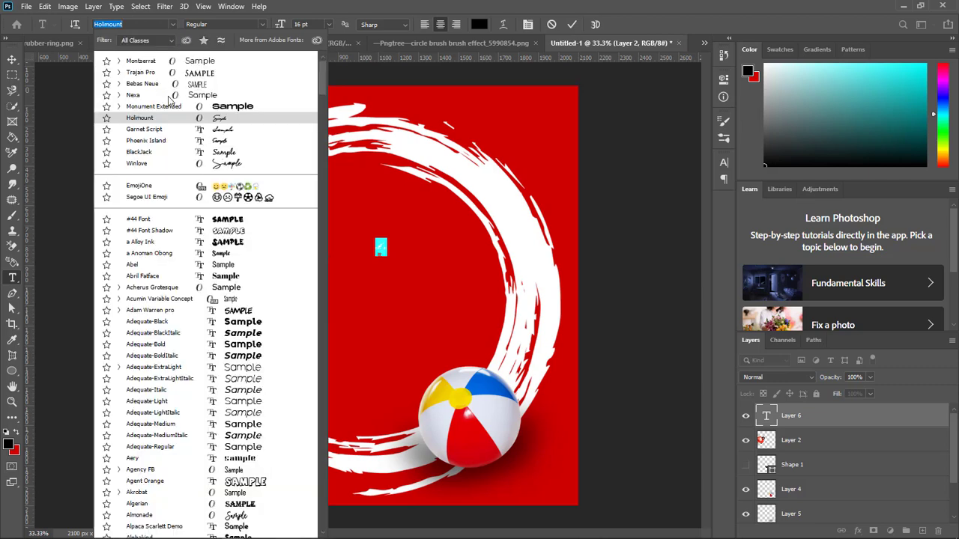
pyautogui.click(245, 106)
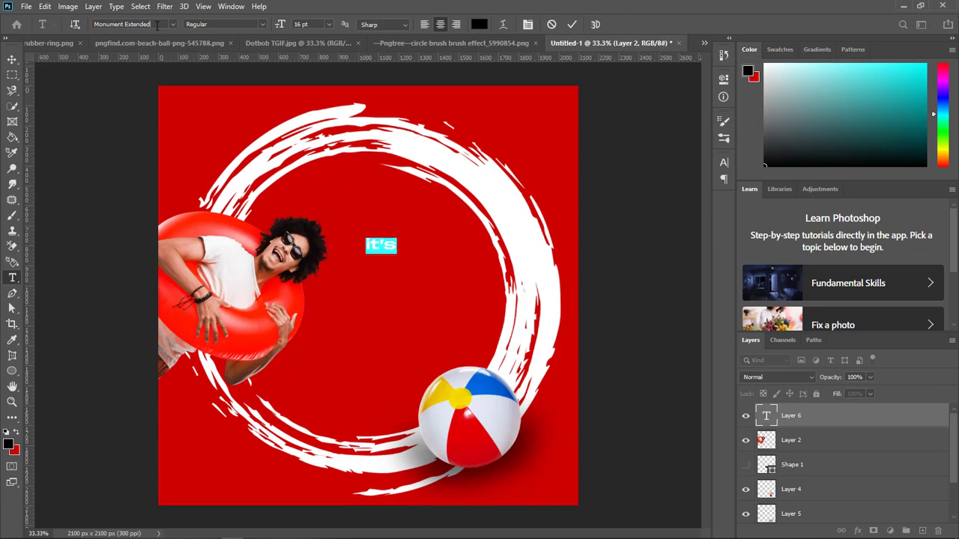
pyautogui.moveTo(158, 26); pyautogui.dragTo(1, 18)
pyautogui.write('ne')
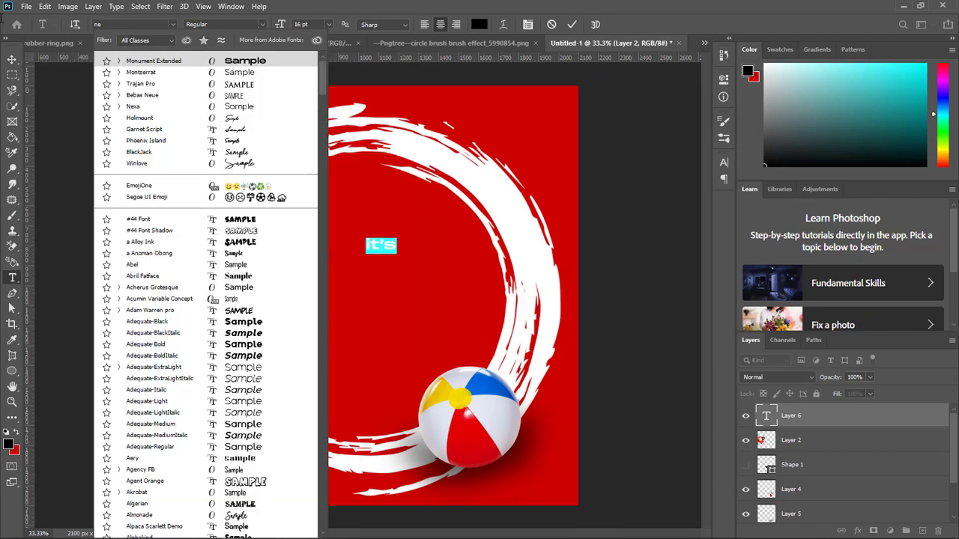
pyautogui.write('xa')
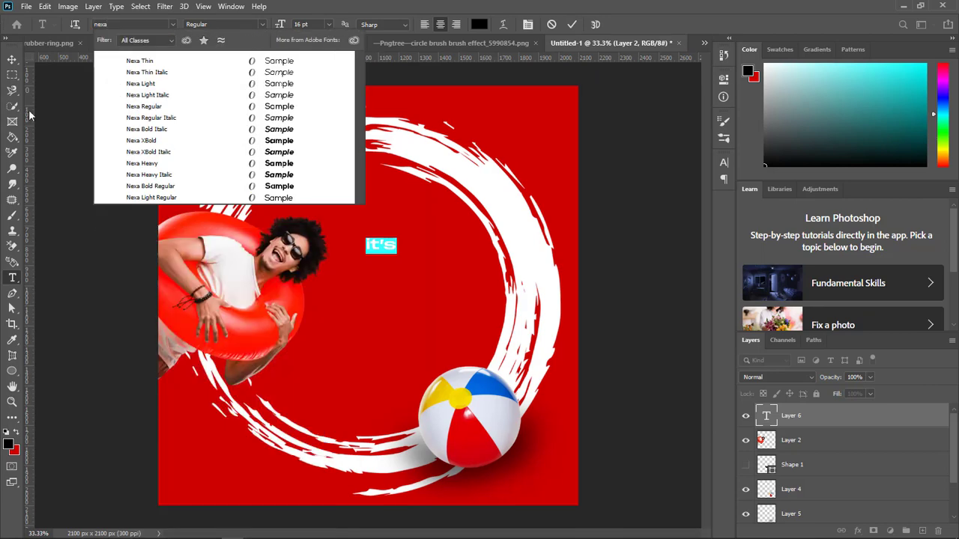
pyautogui.click(271, 132)
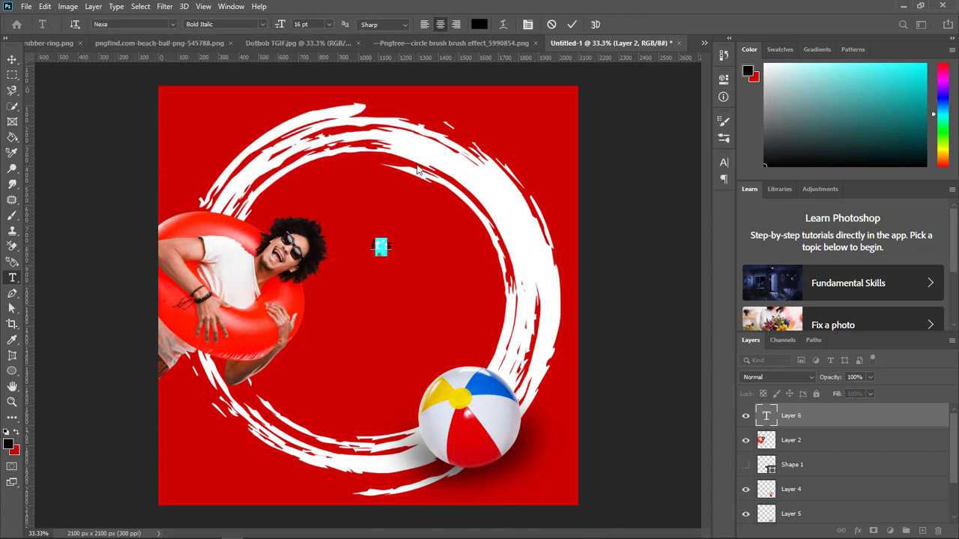
pyautogui.click(7, 63)
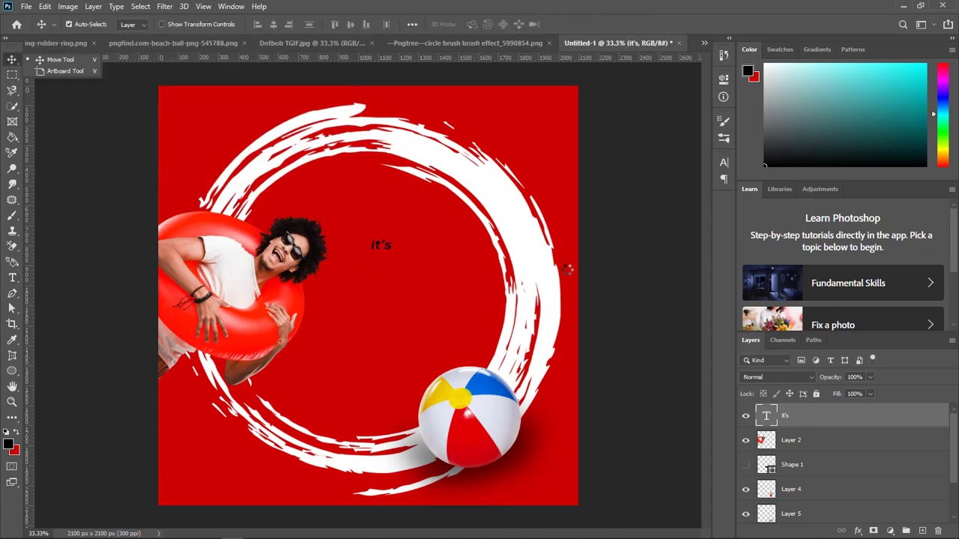
# Scale the "it's" text proportionally to about 221% and move it up into the upper part of the ring
pyautogui.hotkey('ctrl', 't')
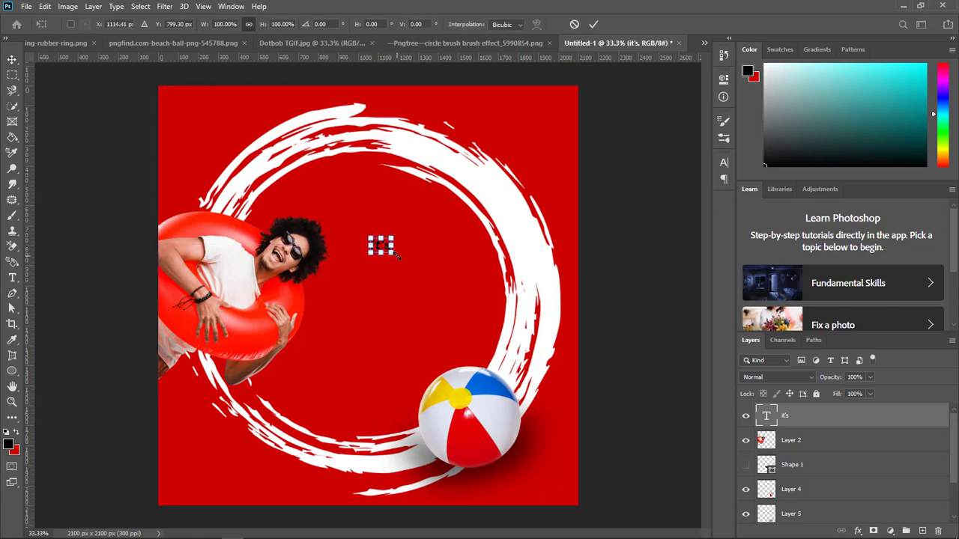
pyautogui.moveTo(398, 256); pyautogui.dragTo(404, 204)
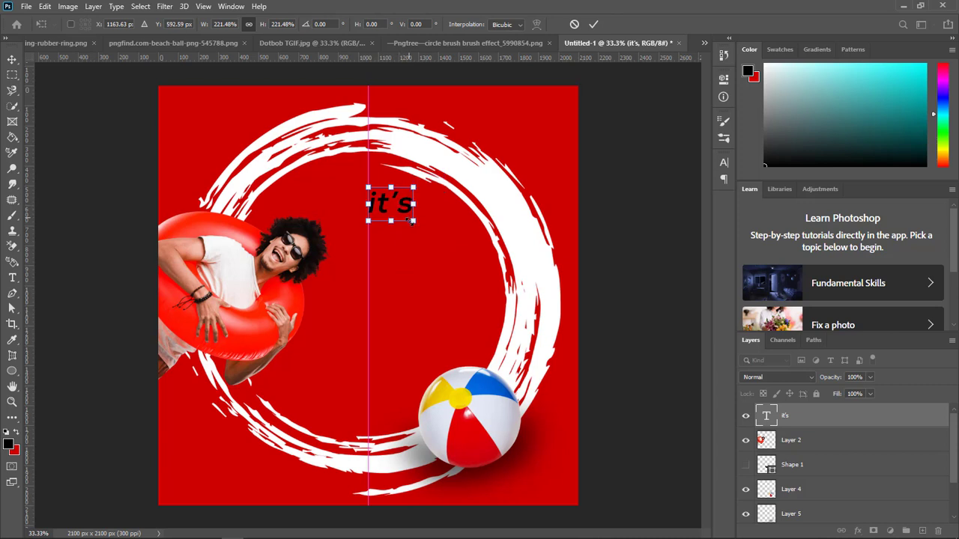
pyautogui.press('Return')
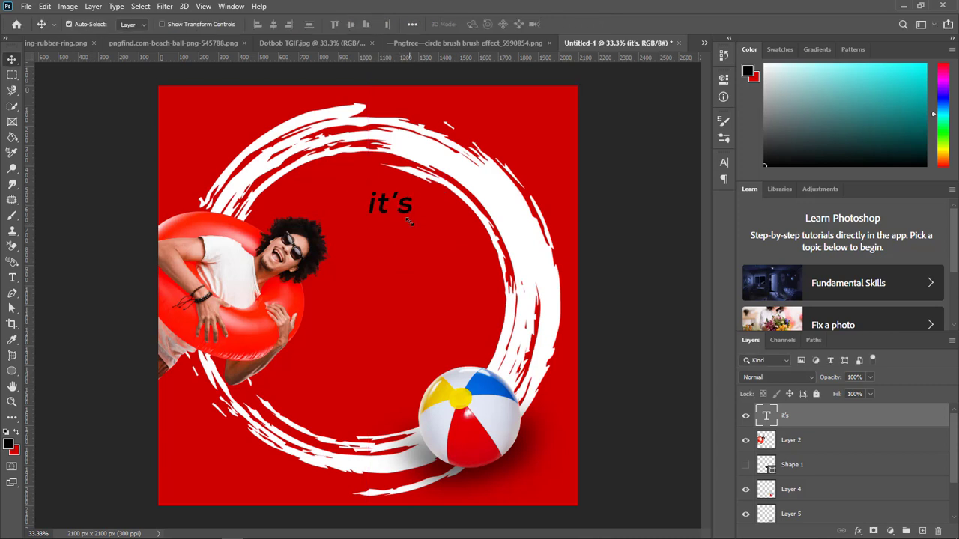
# Change the "it's" text colour to white (ffffff) and shift the text slightly left
pyautogui.click(13, 278)
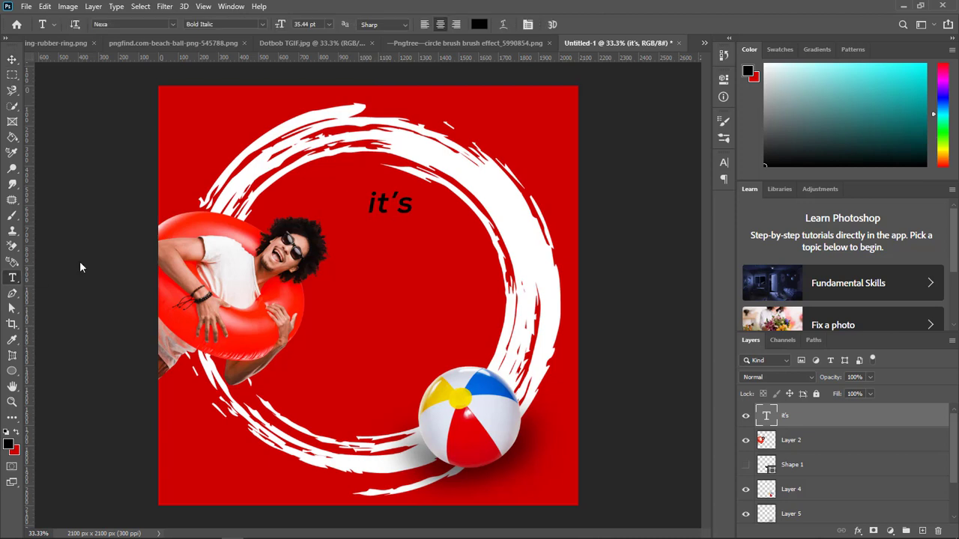
pyautogui.click(479, 25)
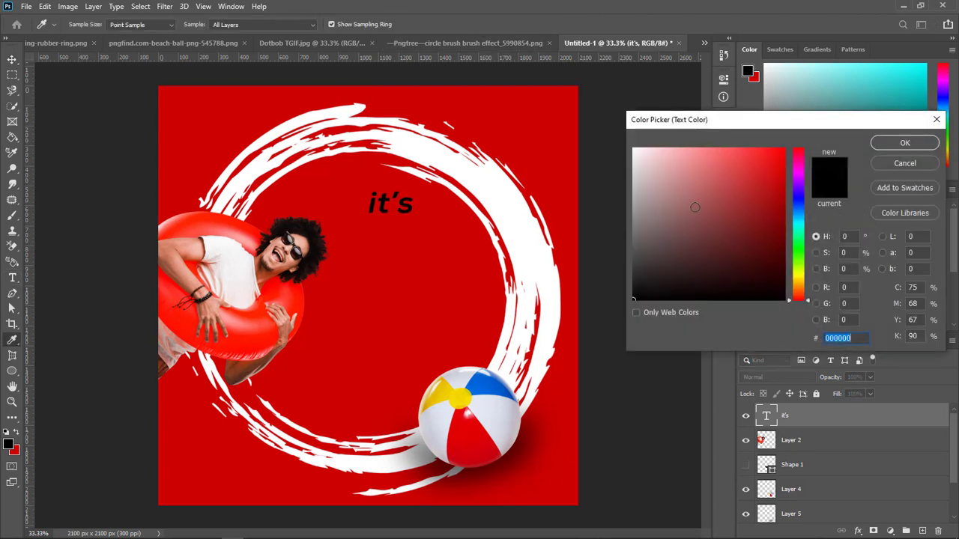
pyautogui.moveTo(669, 195)
pyautogui.mouseDown()
pyautogui.moveTo(667, 169)
pyautogui.moveTo(607, 130)
pyautogui.mouseUp()
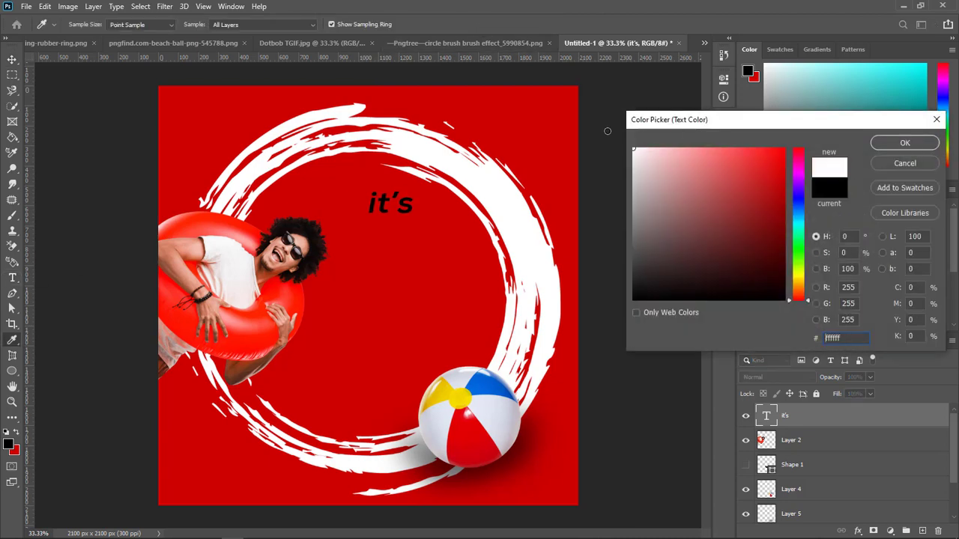
pyautogui.click(904, 143)
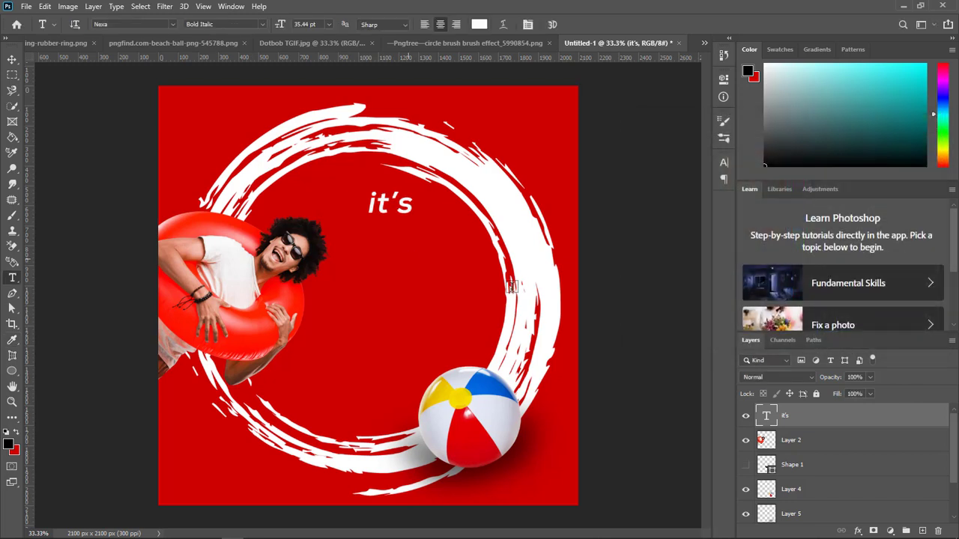
pyautogui.click(12, 59)
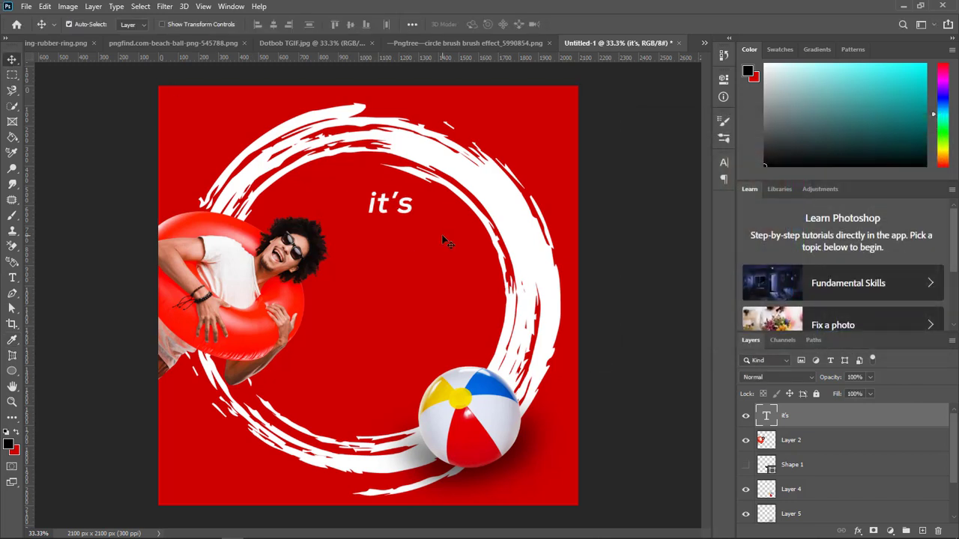
pyautogui.moveTo(400, 207); pyautogui.dragTo(396, 206)
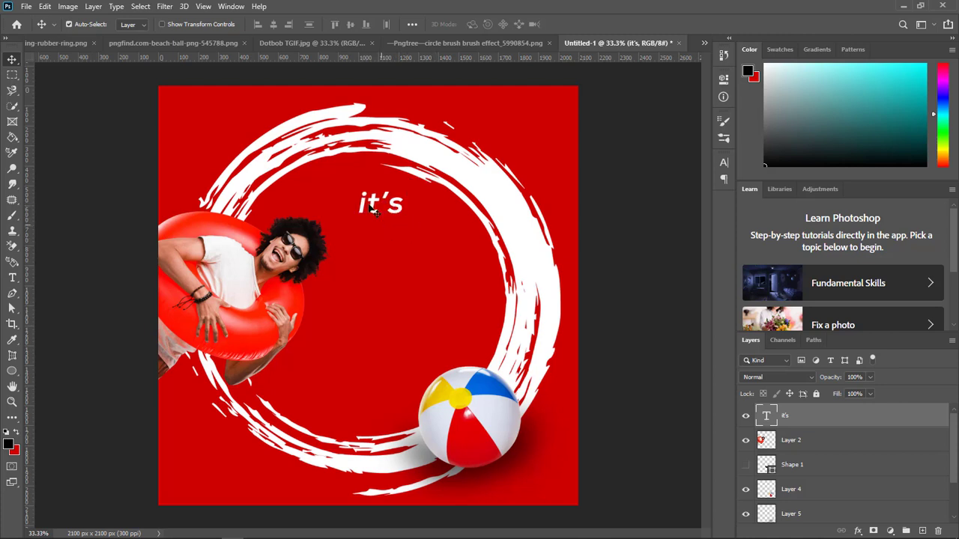
# Check the headline's capitalisation in the Dotbob TGIF.jpg reference, then retype the "it's" text in Untitled-1 as "IT'S"
pyautogui.click(275, 43)
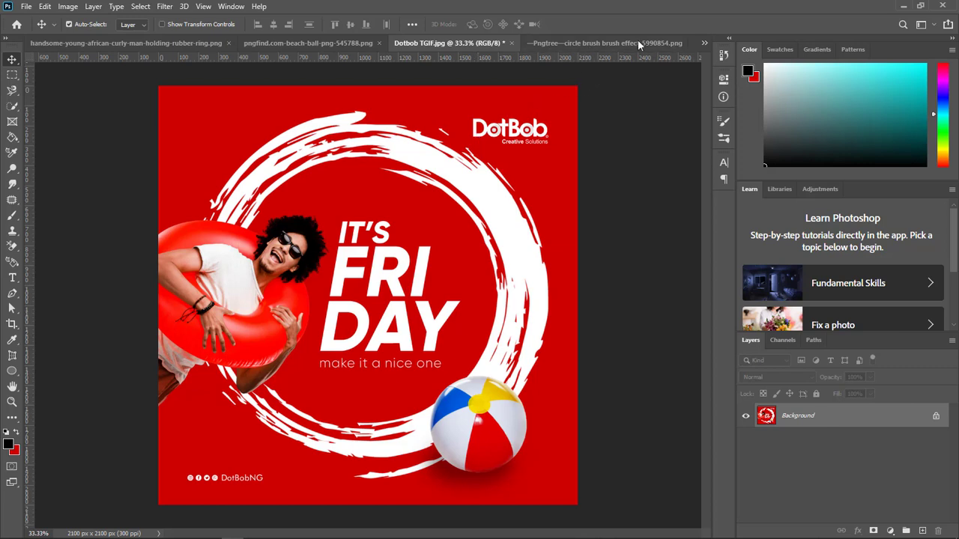
pyautogui.click(704, 43)
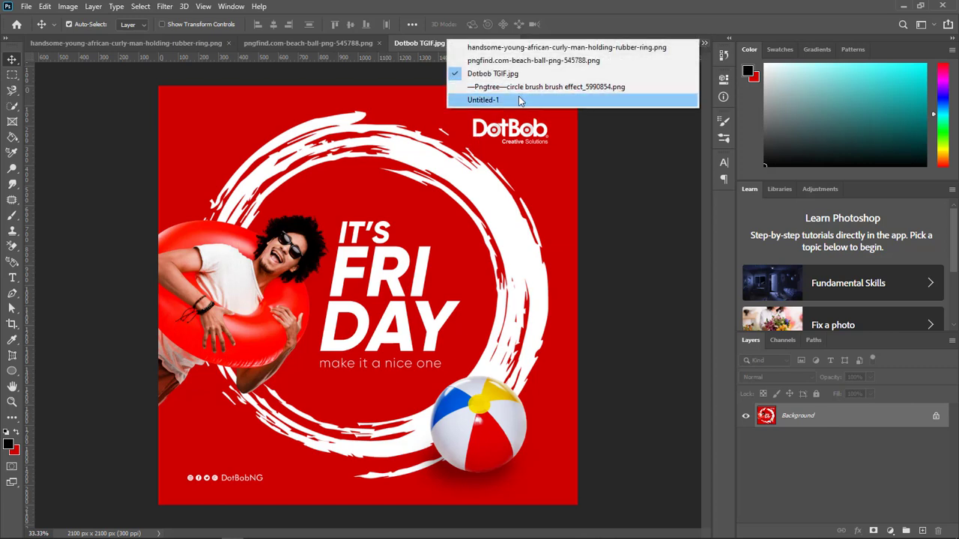
pyautogui.click(524, 98)
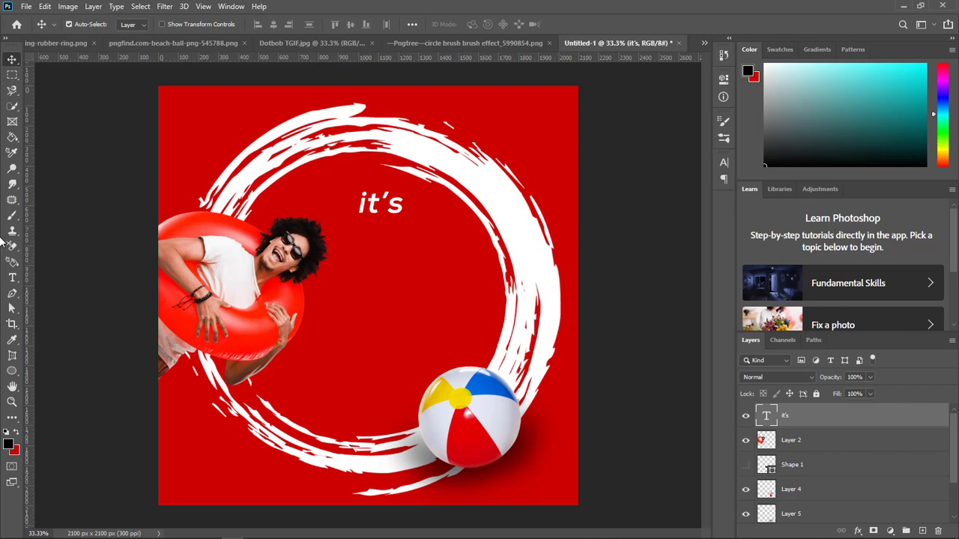
pyautogui.click(12, 277)
pyautogui.click(402, 205)
pyautogui.click(402, 203)
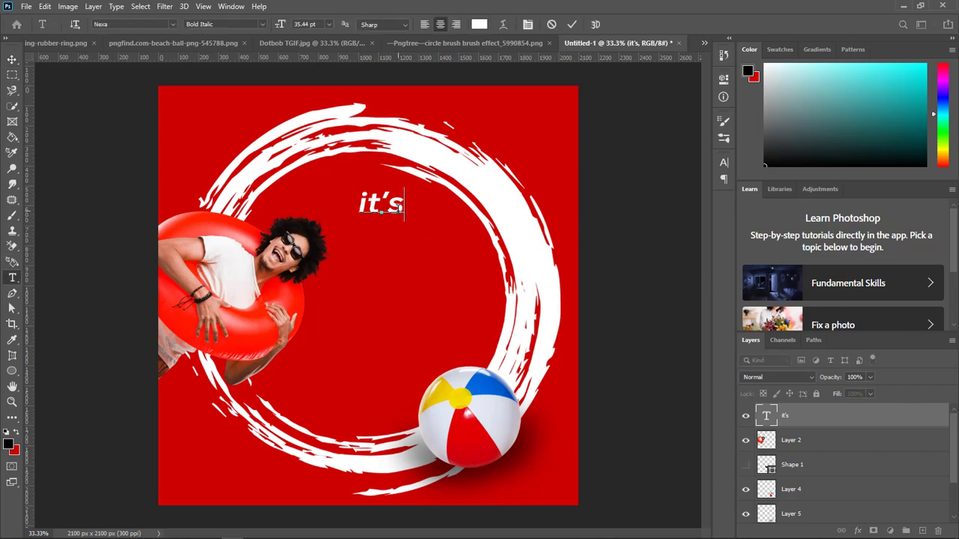
pyautogui.hotkey('ctrl', 'a')
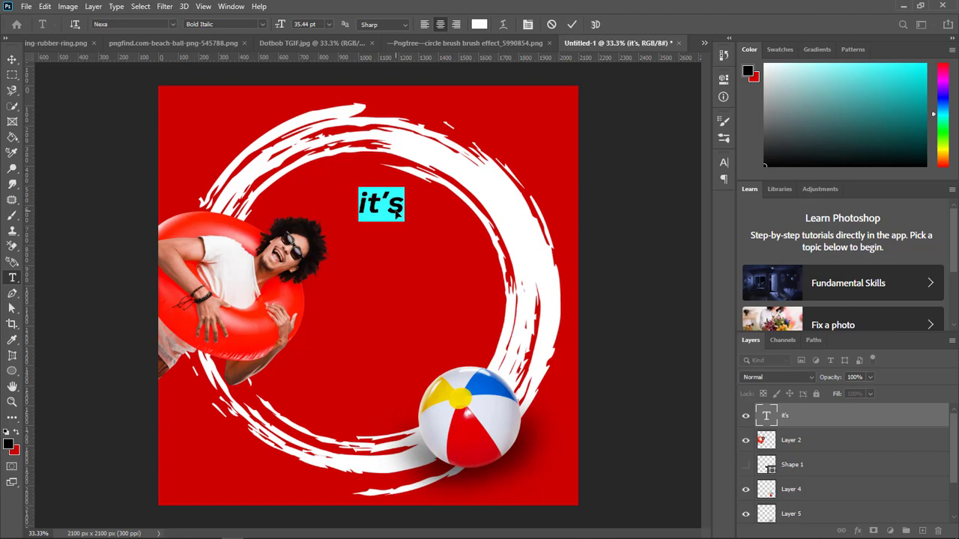
pyautogui.write("IT'S")
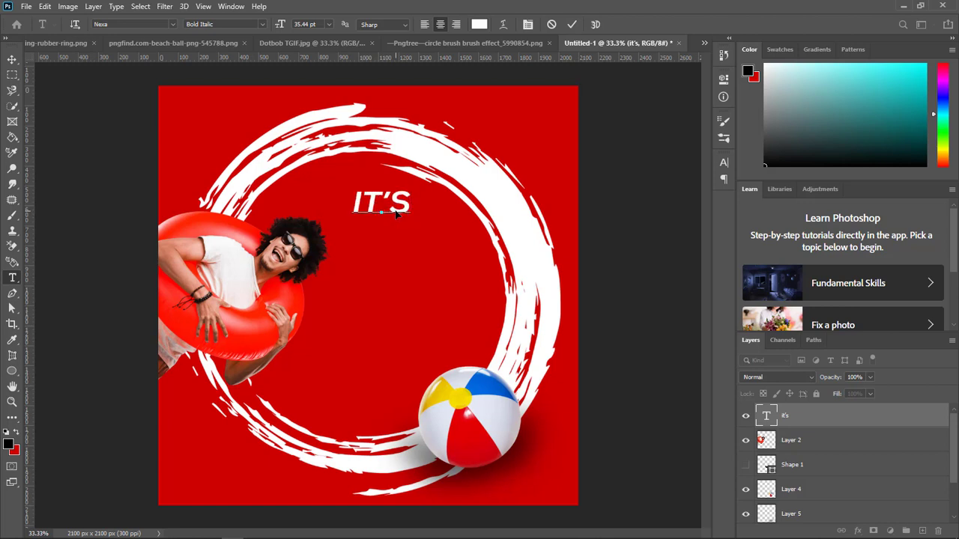
pyautogui.click(12, 59)
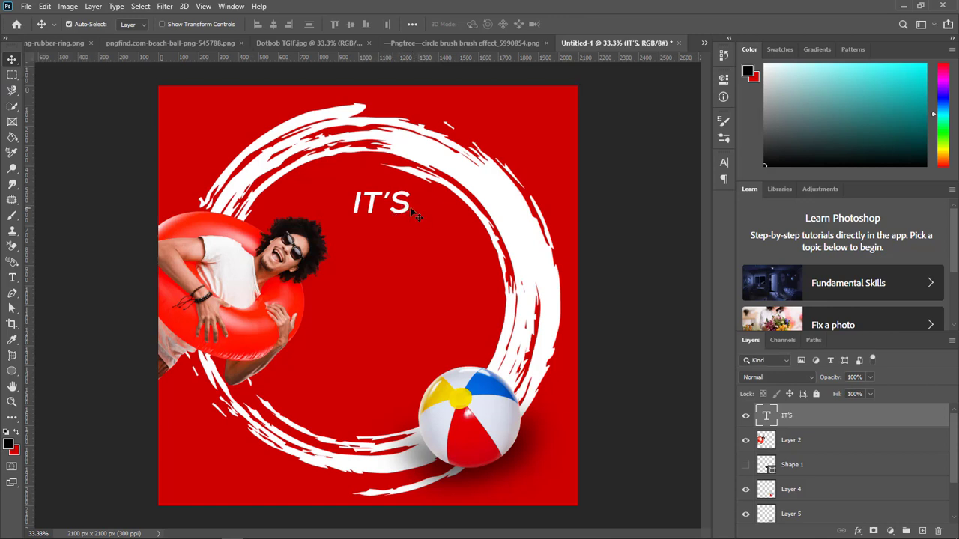
pyautogui.press('ctrl')
pyautogui.hotkey('ctrl', 'j')
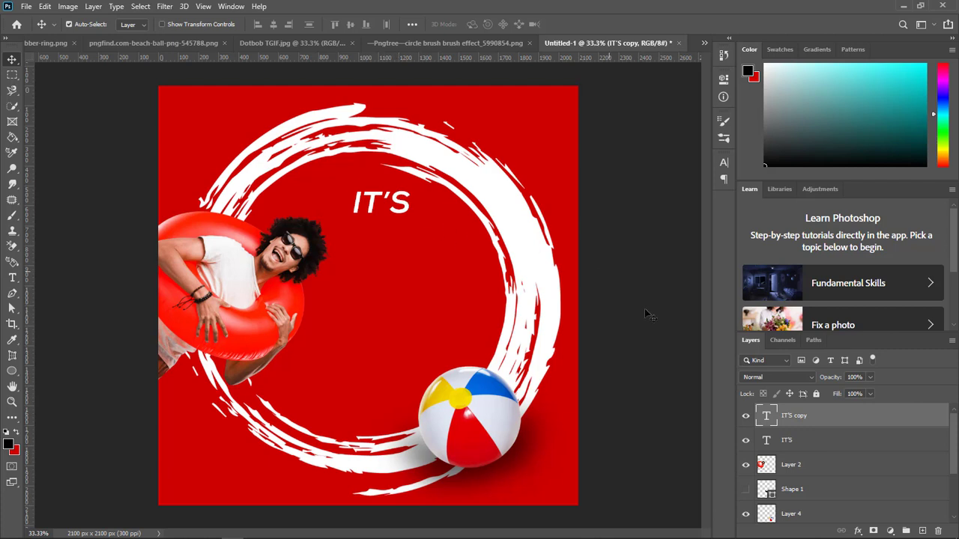
pyautogui.hotkey('ctrl', 'z')
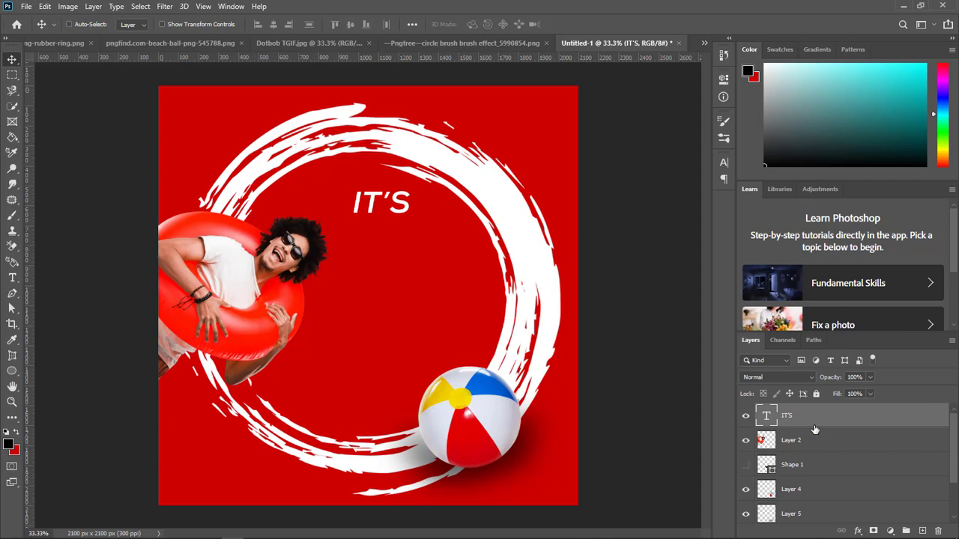
# Duplicate the "IT'S" text layer and move the copy straight down so it sits just below the original
pyautogui.hotkey('ctrl', 'j')
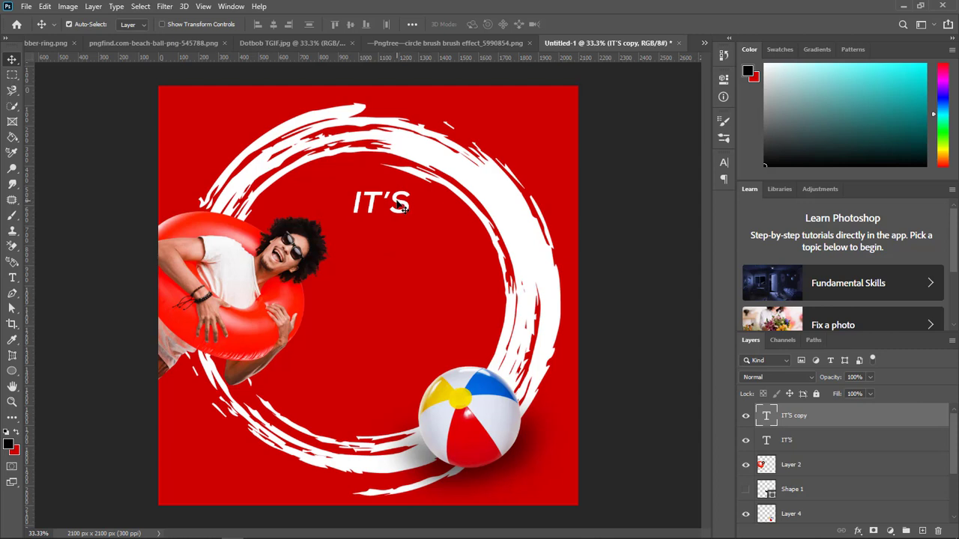
pyautogui.moveTo(397, 202); pyautogui.dragTo(397, 237)
pyautogui.moveTo(399, 244); pyautogui.dragTo(399, 236)
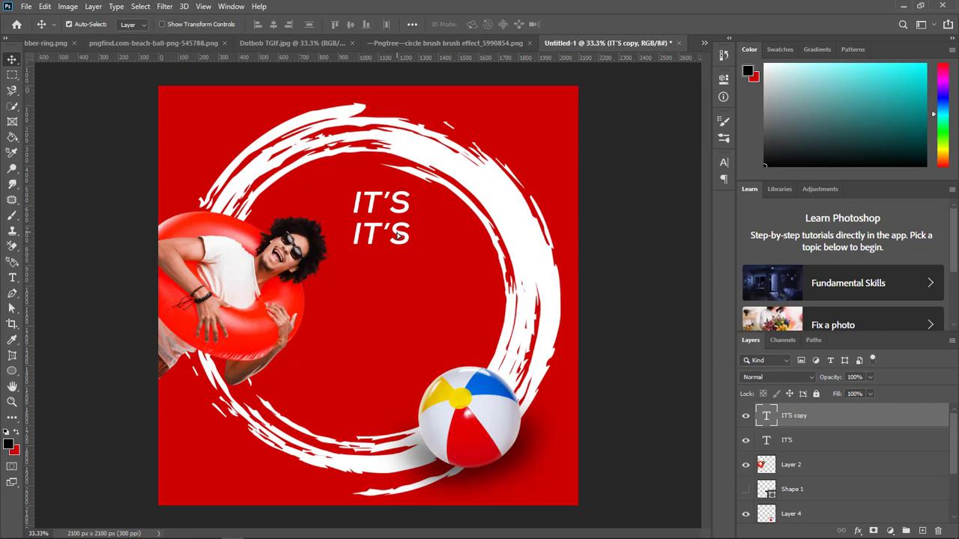
# Replace the text of the lower "IT'S" copy with "FRI" and commit it
pyautogui.click(12, 277)
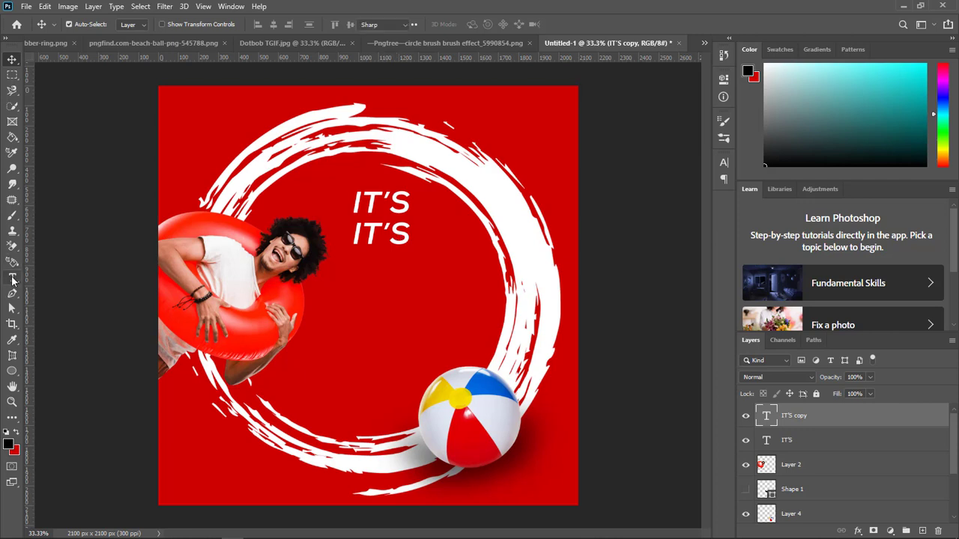
pyautogui.click(390, 238)
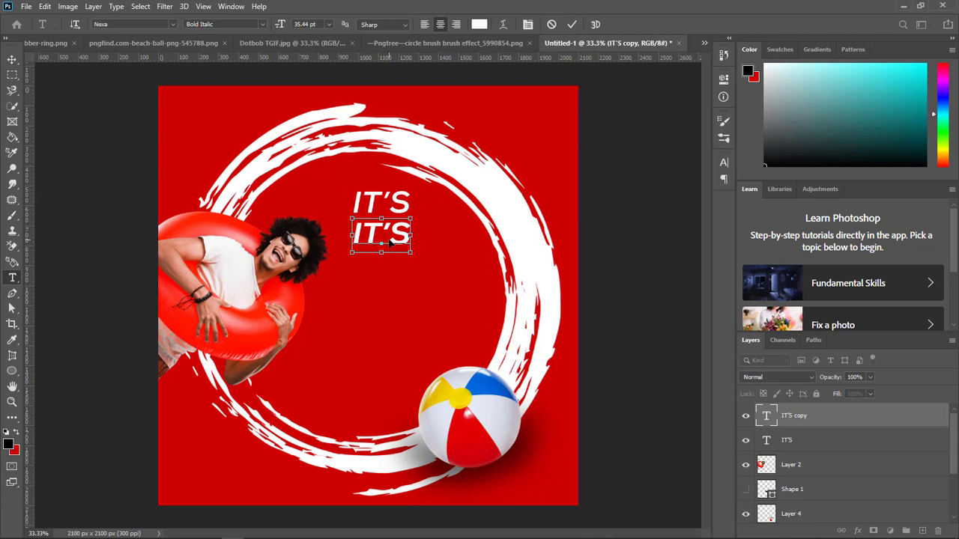
pyautogui.hotkey('ctrl', 'a')
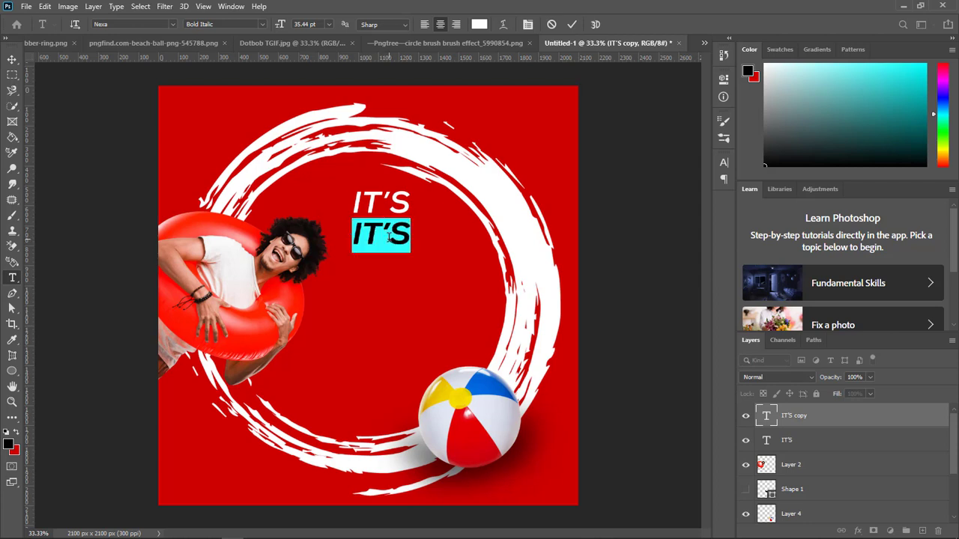
pyautogui.write('FRI')
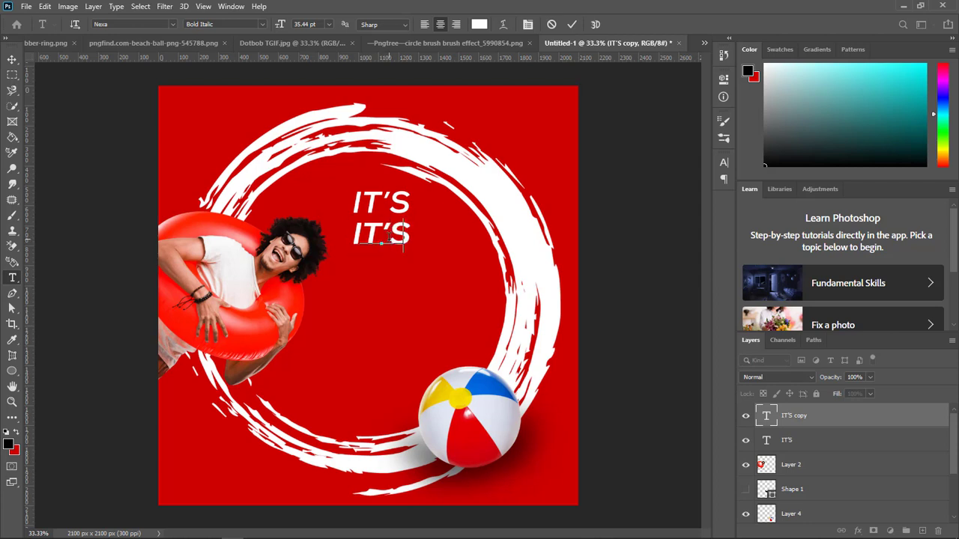
pyautogui.click(12, 60)
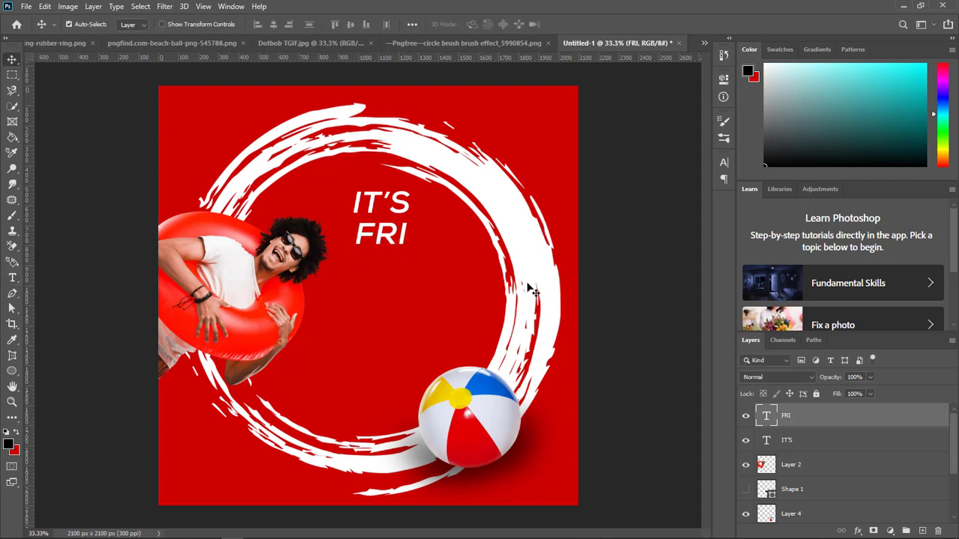
pyautogui.press('ctrl')
pyautogui.hotkey('ctrl', 't')
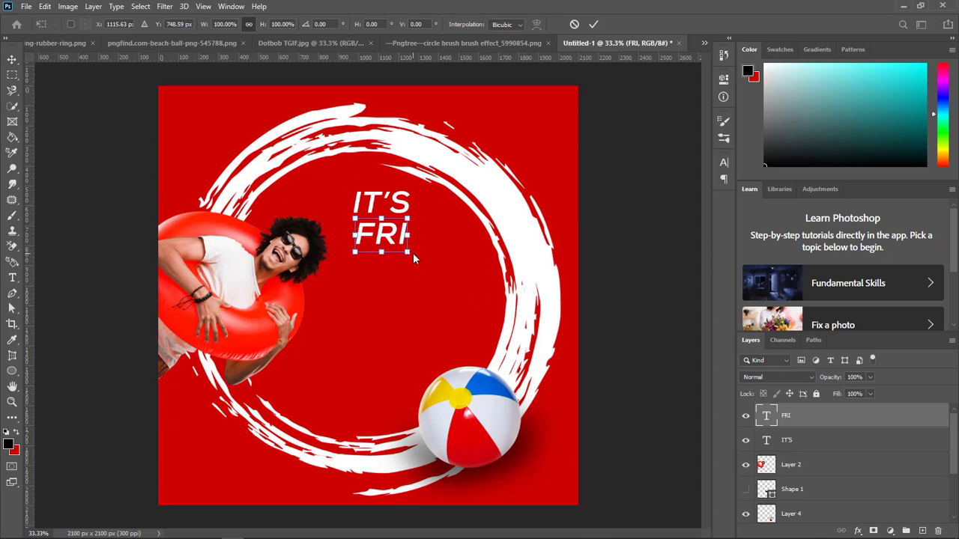
pyautogui.hotkey('alt', 'space')
pyautogui.press('Escape')
pyautogui.press('Return')
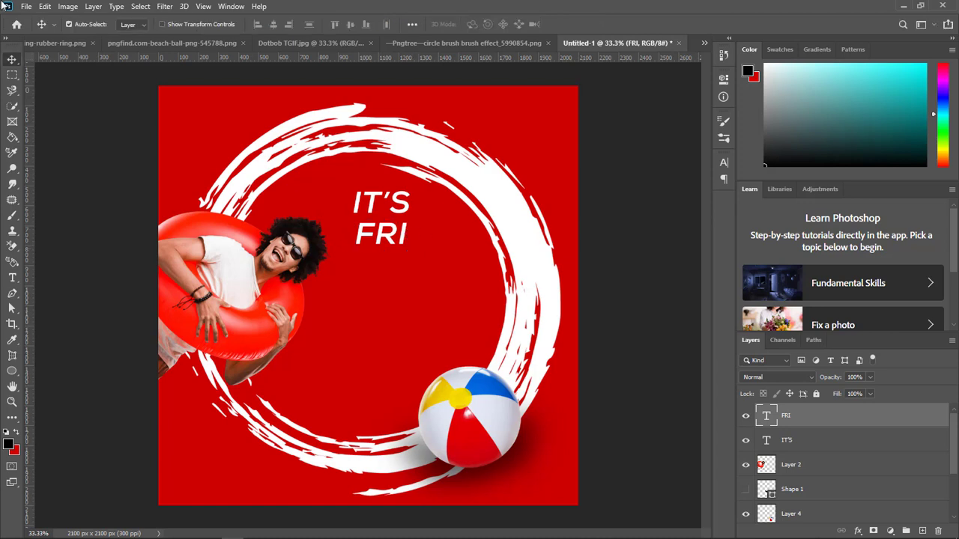
# Set the font style of the "FRI" text to Nexa Heavy Italic
pyautogui.click(12, 277)
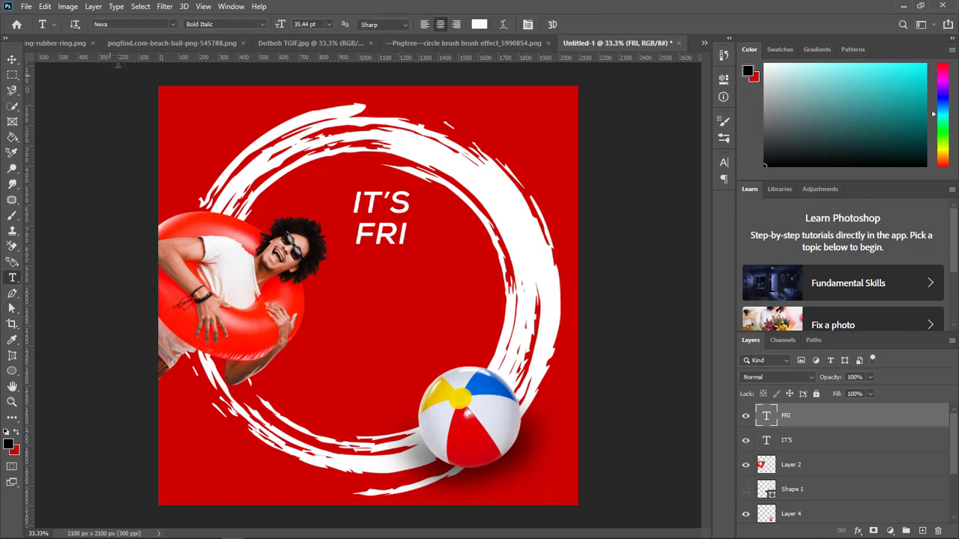
pyautogui.click(262, 25)
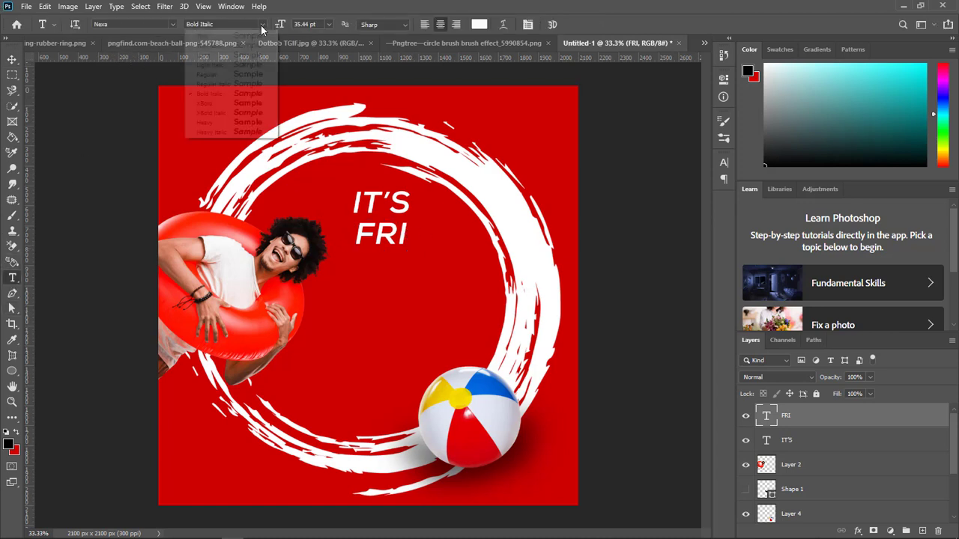
pyautogui.click(255, 132)
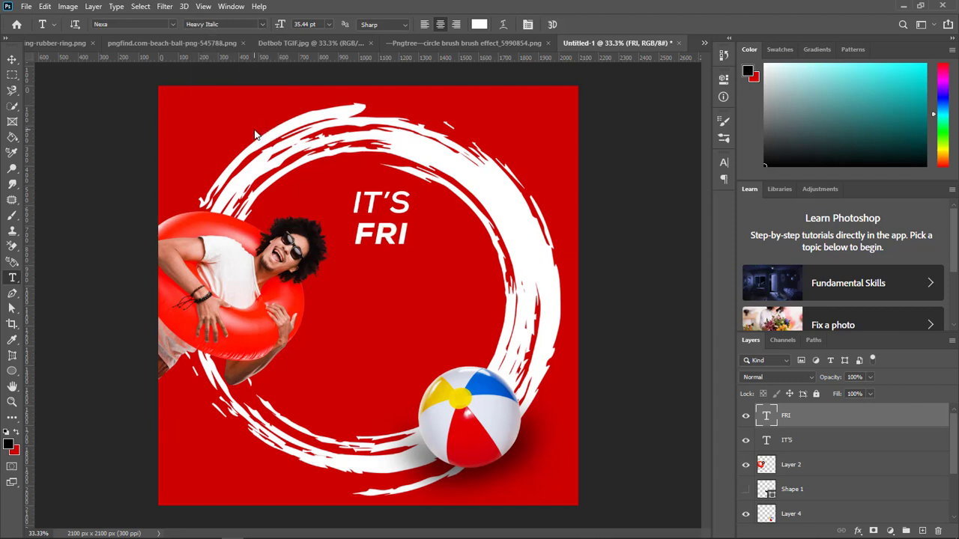
pyautogui.click(12, 59)
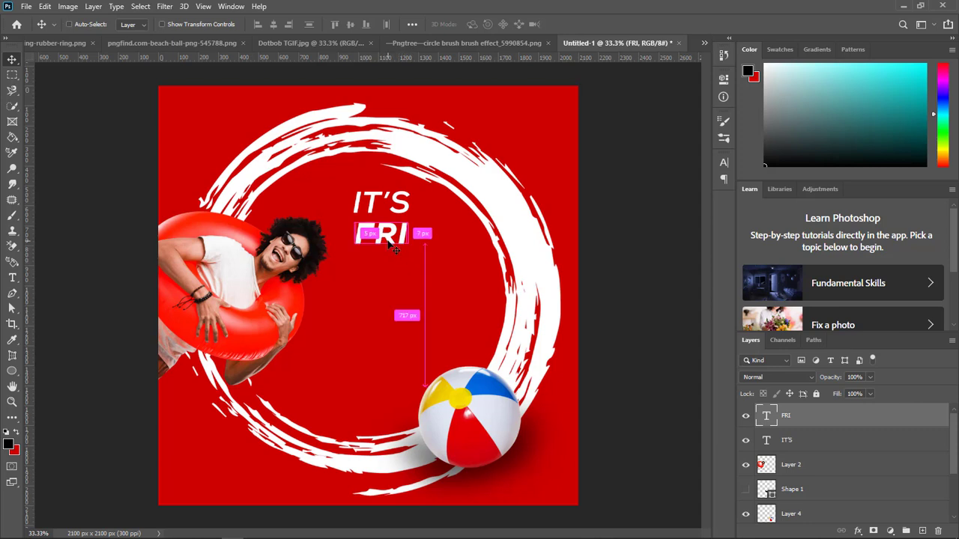
pyautogui.hotkey('ctrl', 't')
pyautogui.moveTo(409, 256); pyautogui.dragTo(433, 283)
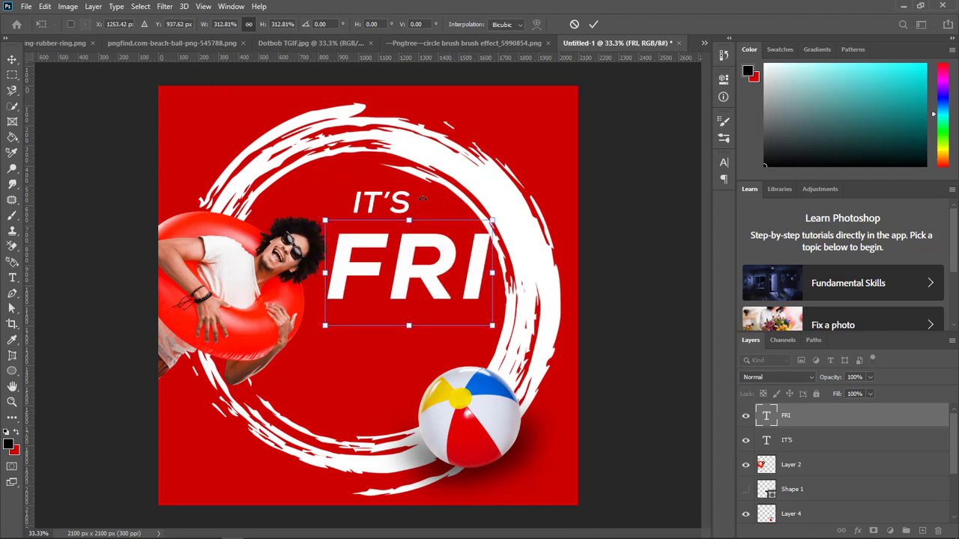
pyautogui.click(319, 47)
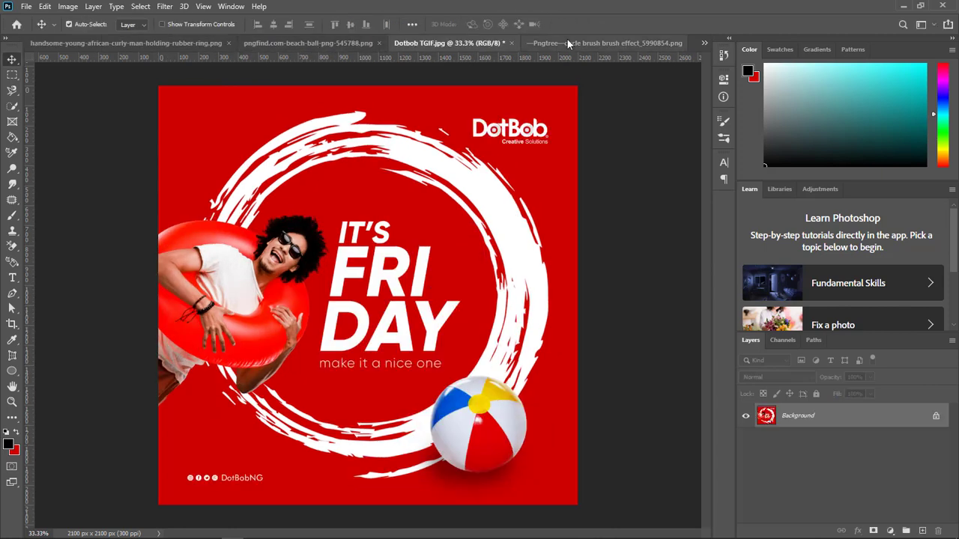
pyautogui.click(567, 43)
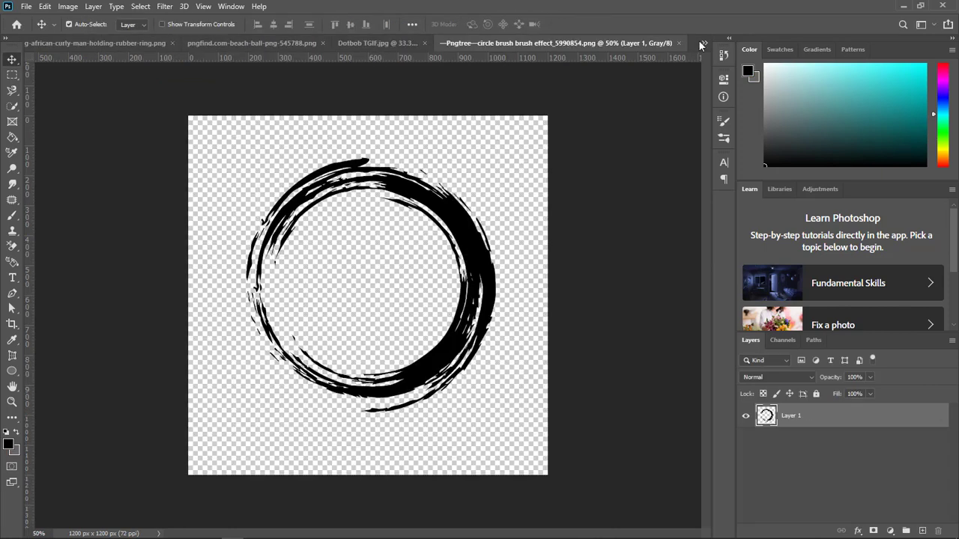
pyautogui.click(707, 43)
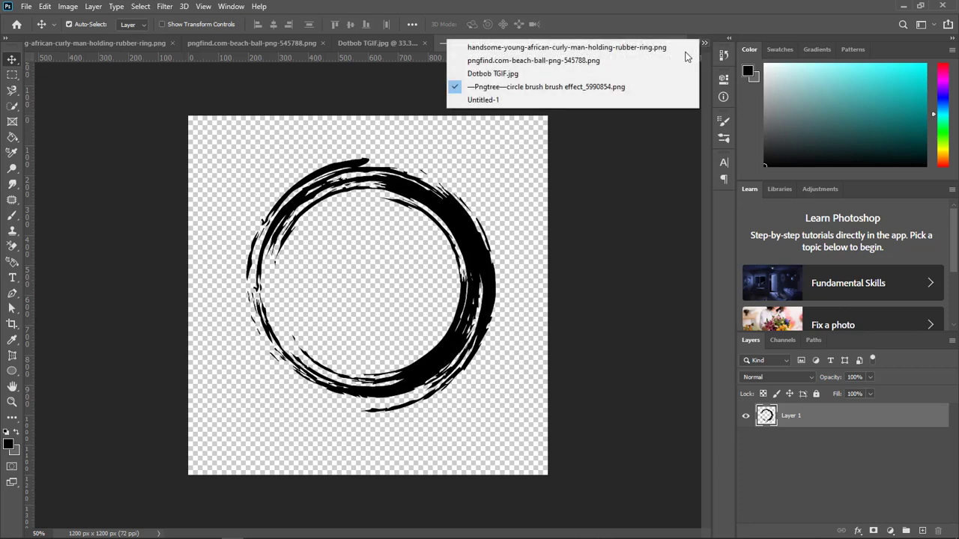
pyautogui.click(506, 101)
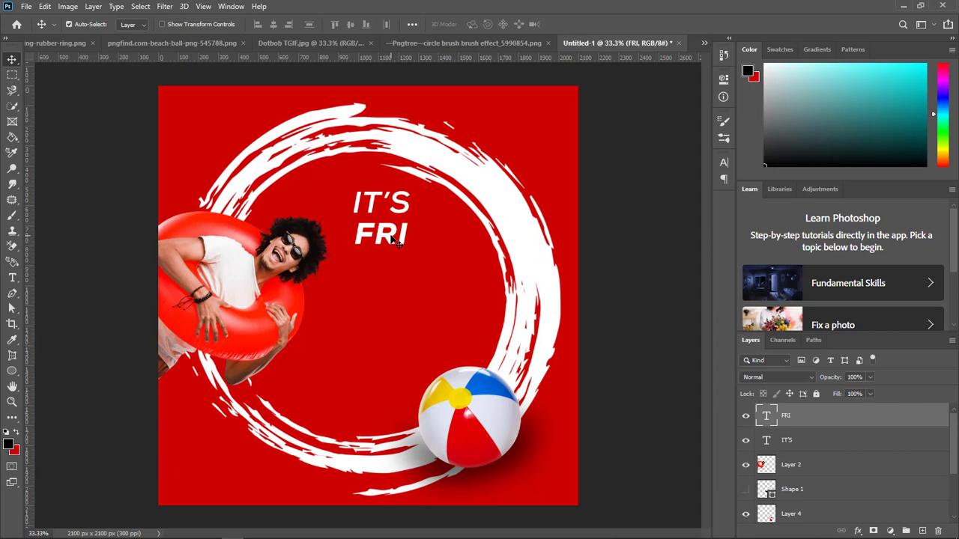
# Scale the "FRI" text to about 231% width and 262% height, and shift it slightly down and left beneath "IT'S"
pyautogui.hotkey('ctrl', 't')
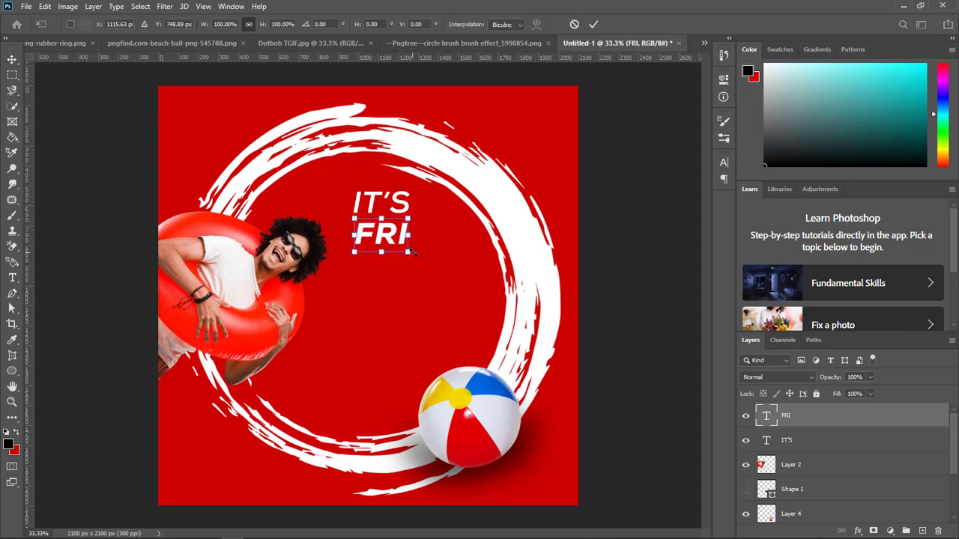
pyautogui.moveTo(411, 253)
pyautogui.mouseDown()
pyautogui.moveTo(421, 259)
pyautogui.moveTo(380, 272)
pyautogui.moveTo(395, 256)
pyautogui.moveTo(443, 299)
pyautogui.moveTo(423, 257)
pyautogui.mouseUp()
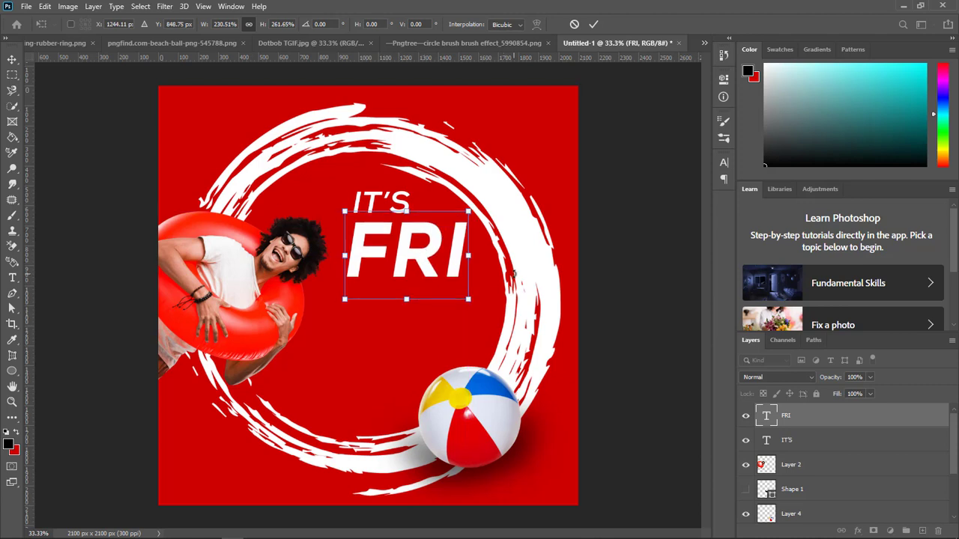
pyautogui.press('Return')
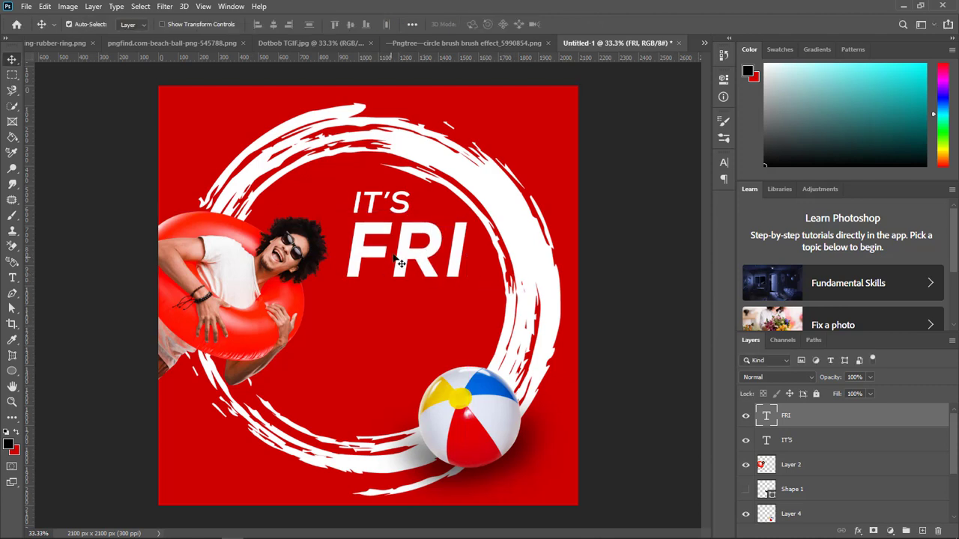
pyautogui.moveTo(406, 260); pyautogui.dragTo(401, 263)
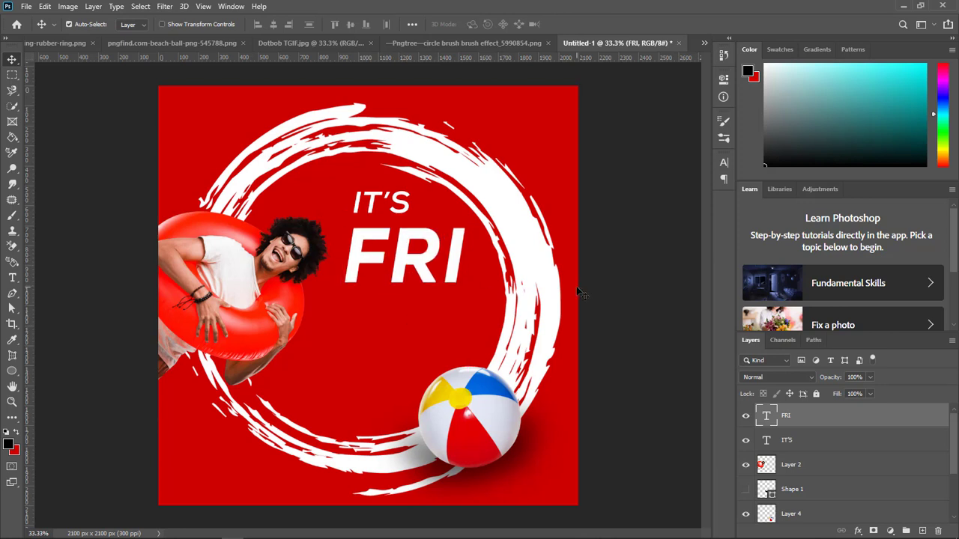
# Duplicate the "FRI" text layer and move the copy straight down below the original
pyautogui.press('ctrl')
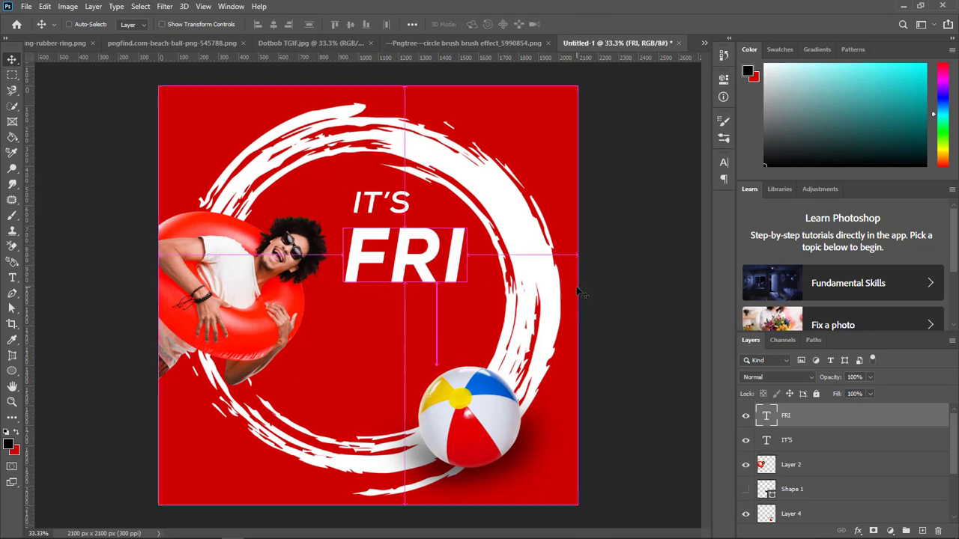
pyautogui.hotkey('ctrl', 'j')
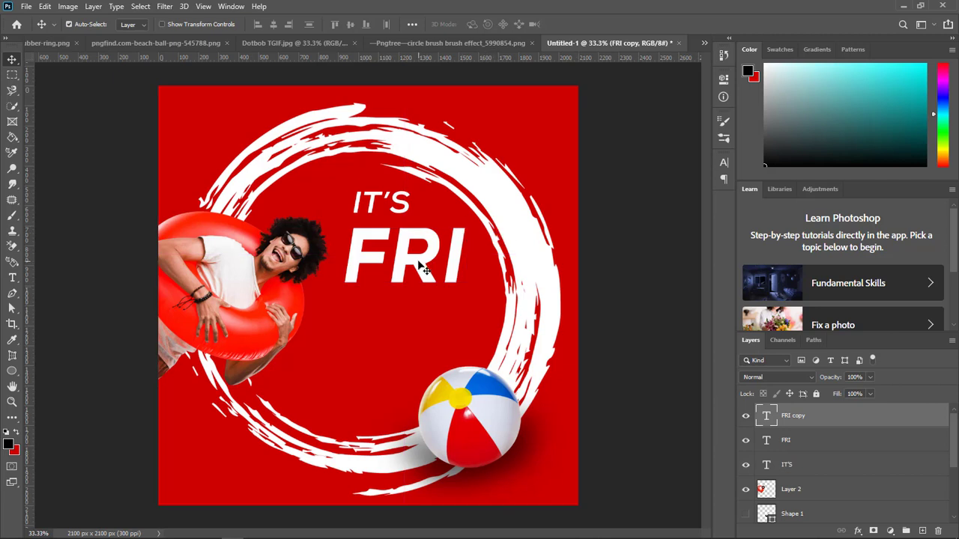
pyautogui.moveTo(421, 261); pyautogui.dragTo(416, 331)
# Replace the text of the lower "FRI" copy with "DAY" and commit it
pyautogui.click(11, 277)
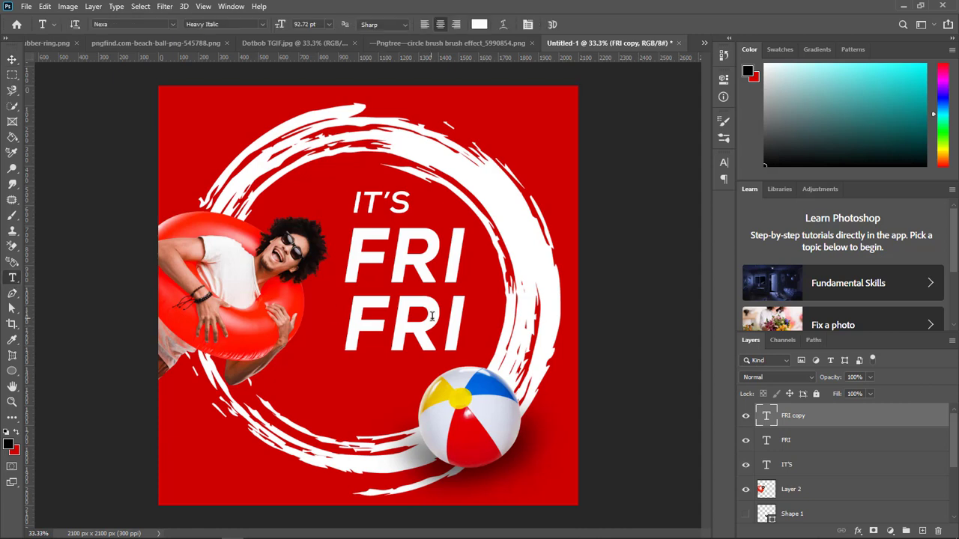
pyautogui.click(457, 317)
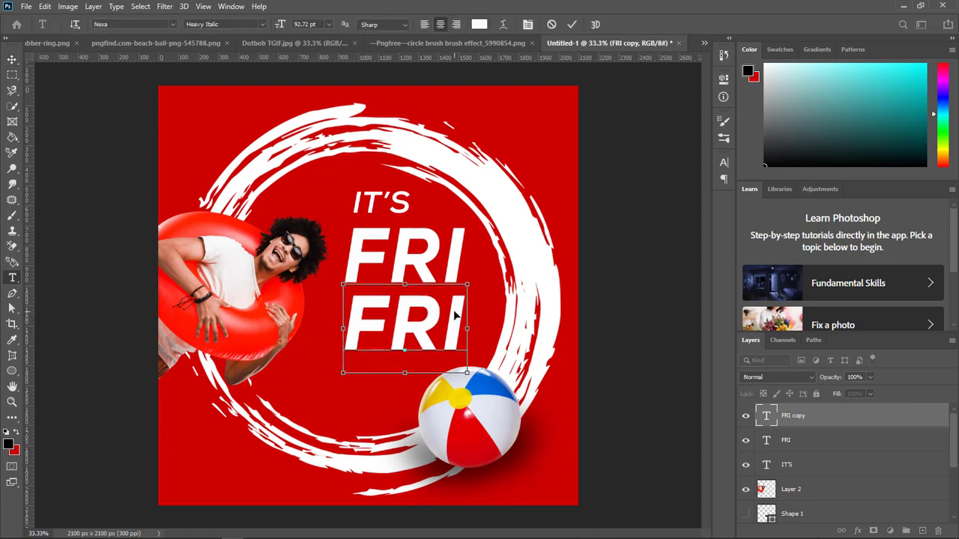
pyautogui.hotkey('ctrl', 'a')
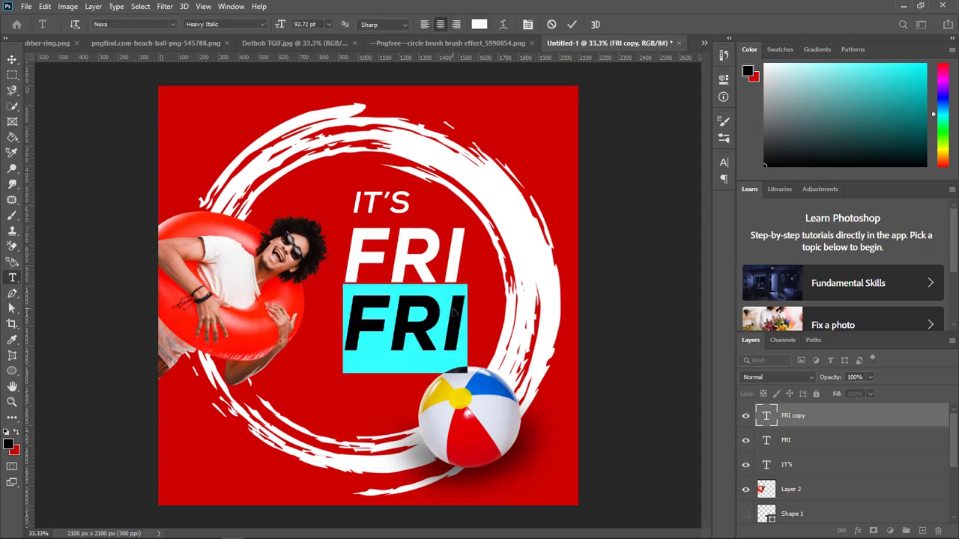
pyautogui.write('DA')
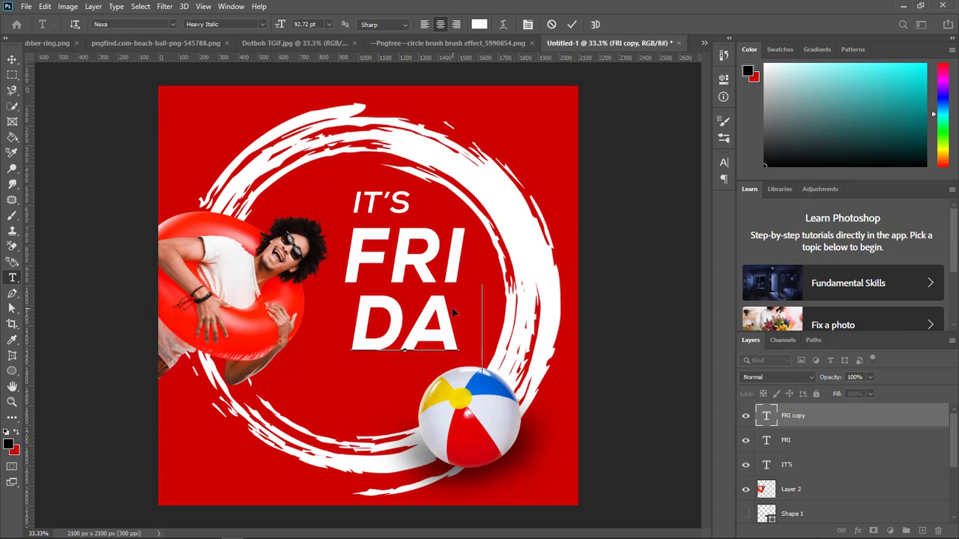
pyautogui.write('Y')
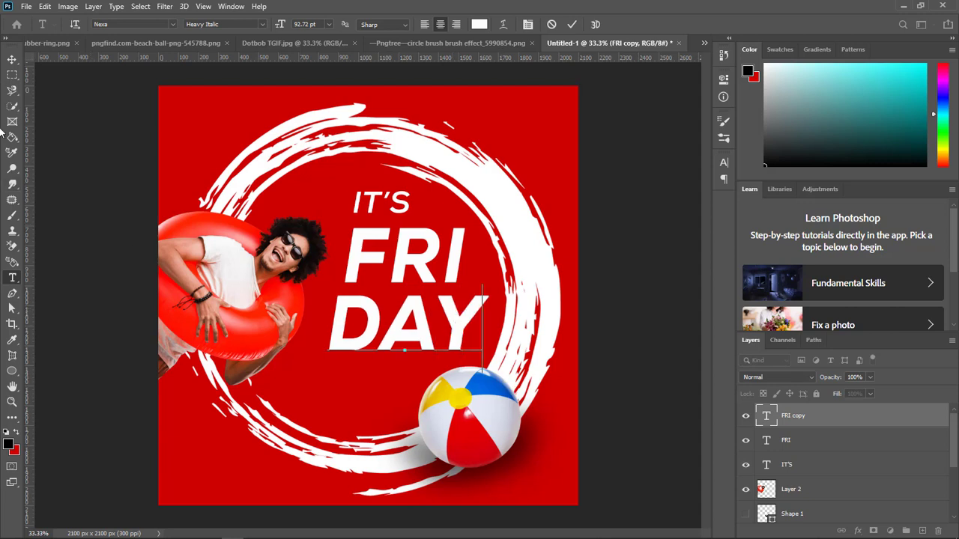
pyautogui.click(12, 60)
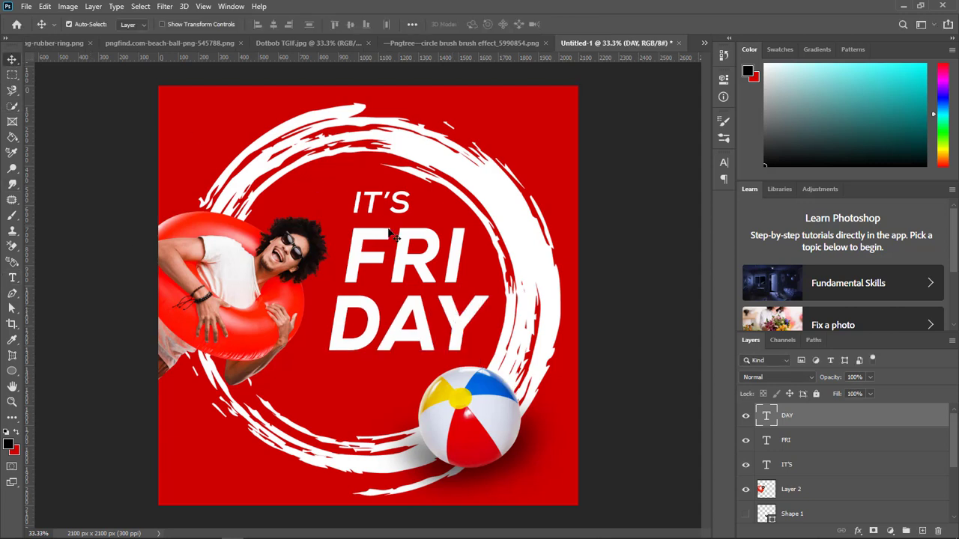
# Shift "DAY" right to line up with the left edge of "FRI", and move both words together slightly left and down
pyautogui.moveTo(423, 320); pyautogui.dragTo(437, 319)
pyautogui.keyDown('shift'); pyautogui.click(422, 264); pyautogui.keyUp('shift')
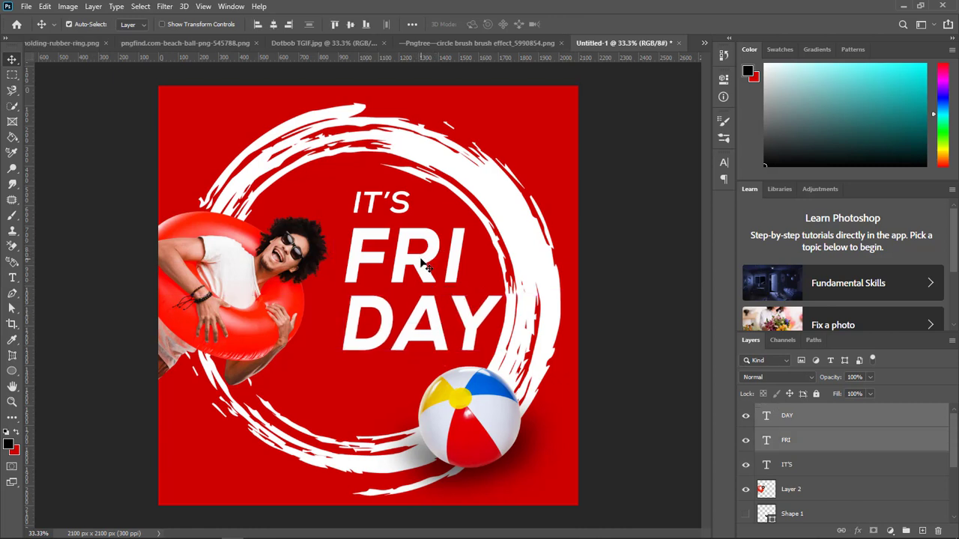
pyautogui.moveTo(422, 264); pyautogui.dragTo(405, 270)
# Move "IT'S" slightly left and down so it sits just above the start of "FRI", and deselect all layers
pyautogui.click(402, 217)
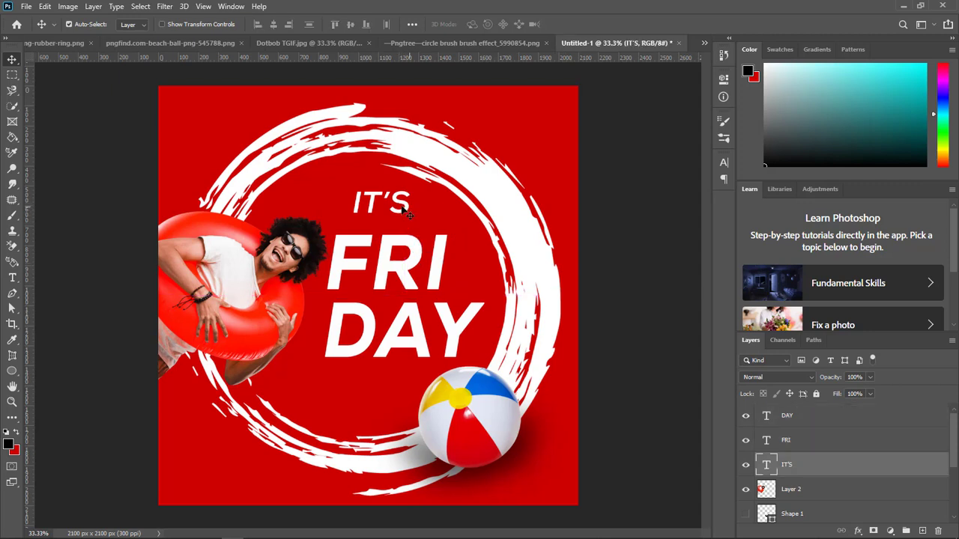
pyautogui.moveTo(403, 217); pyautogui.dragTo(390, 217)
pyautogui.click(633, 98)
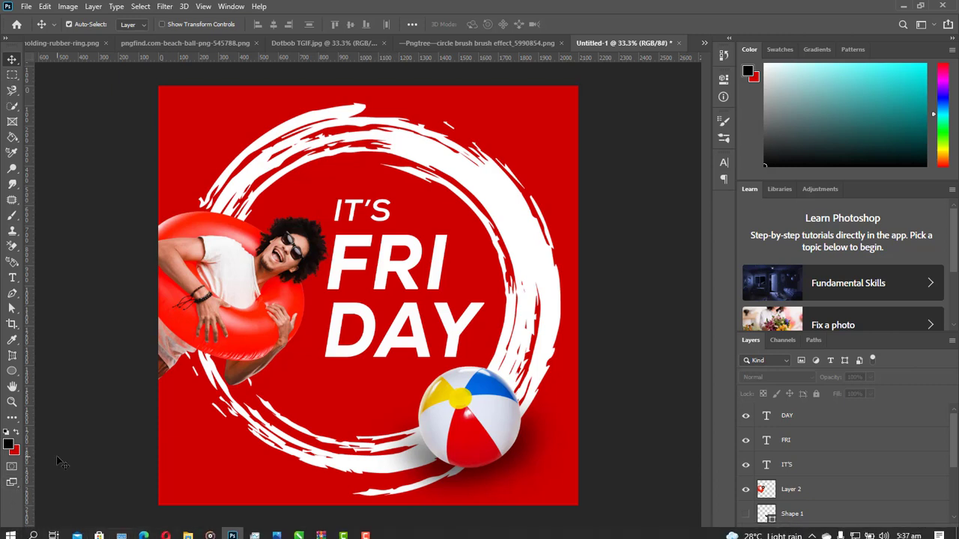
pyautogui.moveTo(233, 533)
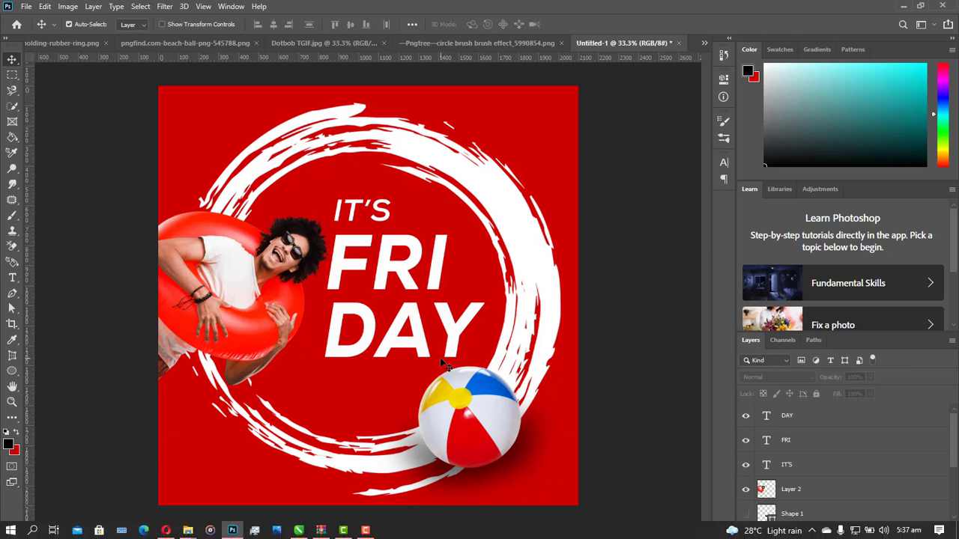